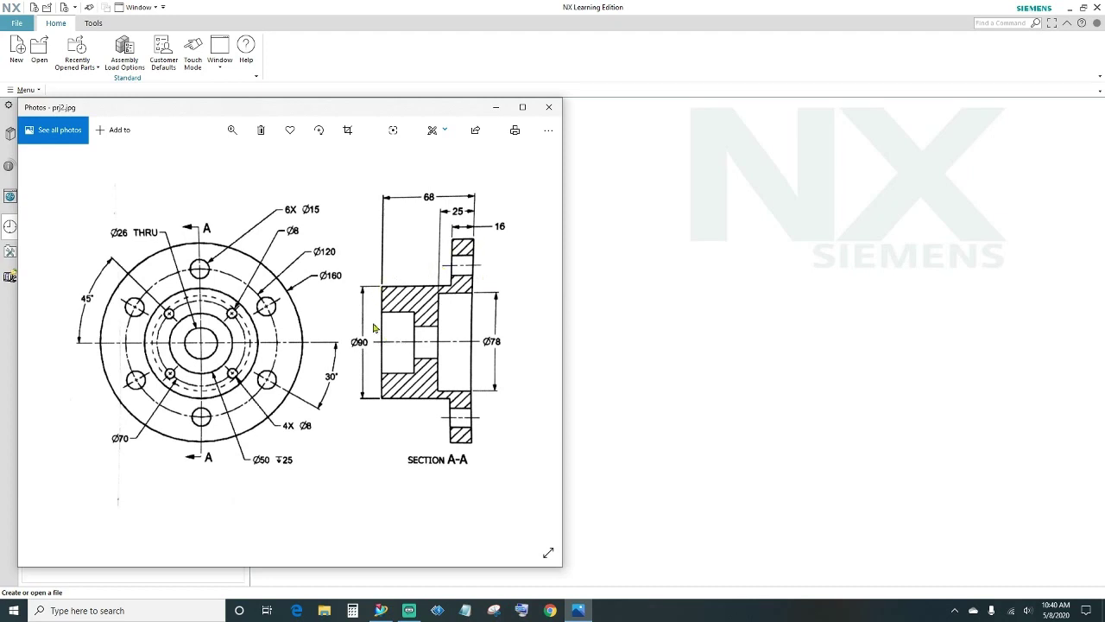
# Minimise the reference drawing and create a new millimetre Model part named prj2.
pyautogui.click(493, 109)
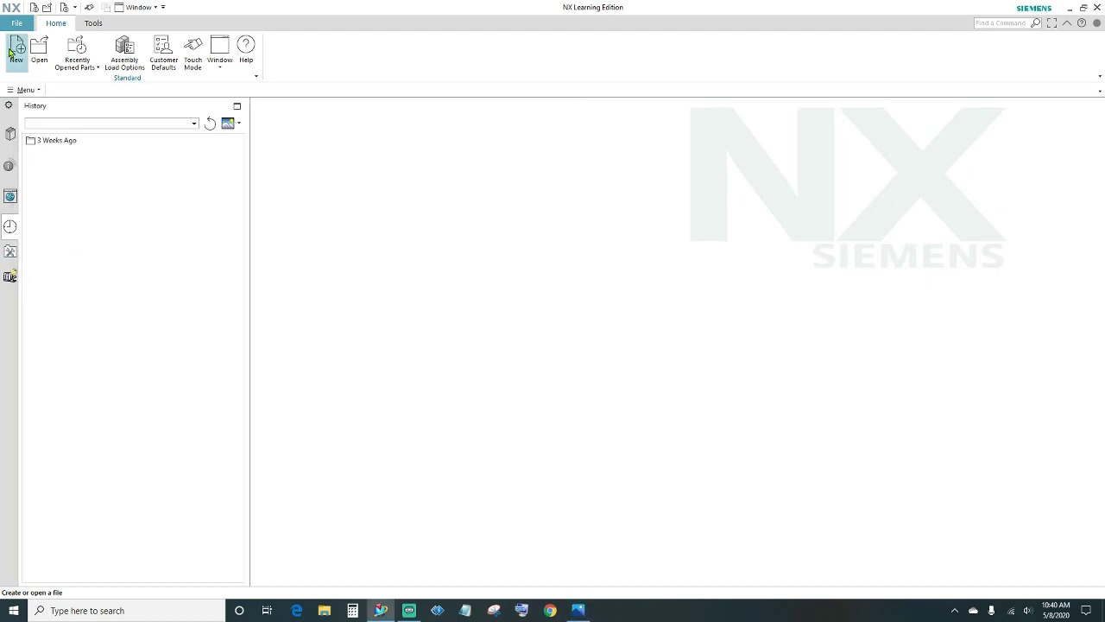
pyautogui.click(16, 48)
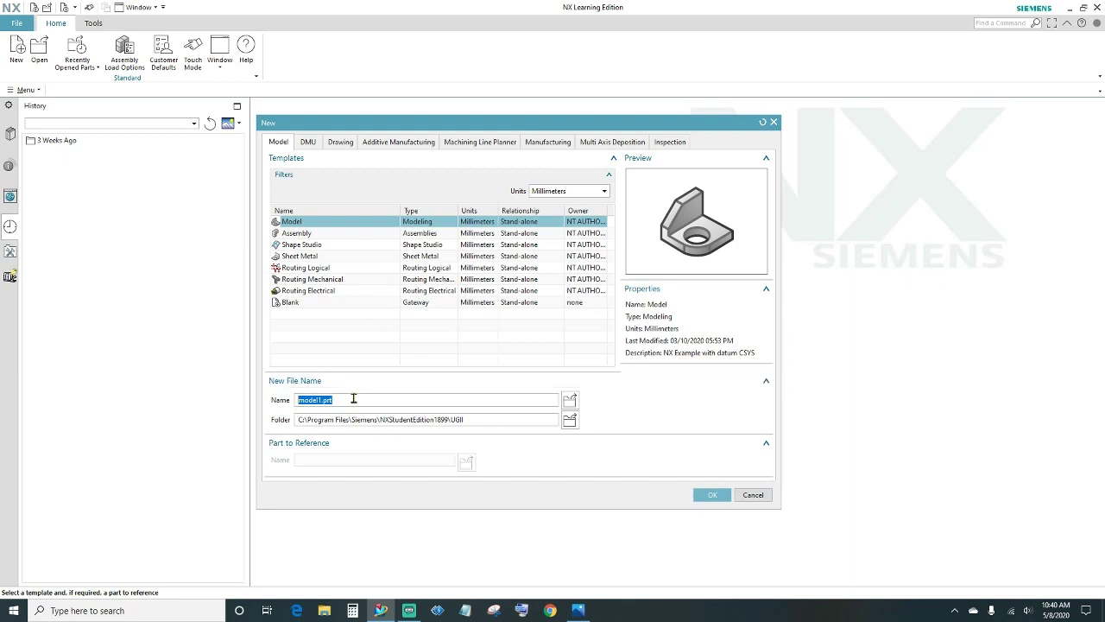
pyautogui.write('prj2')
pyautogui.click(713, 495)
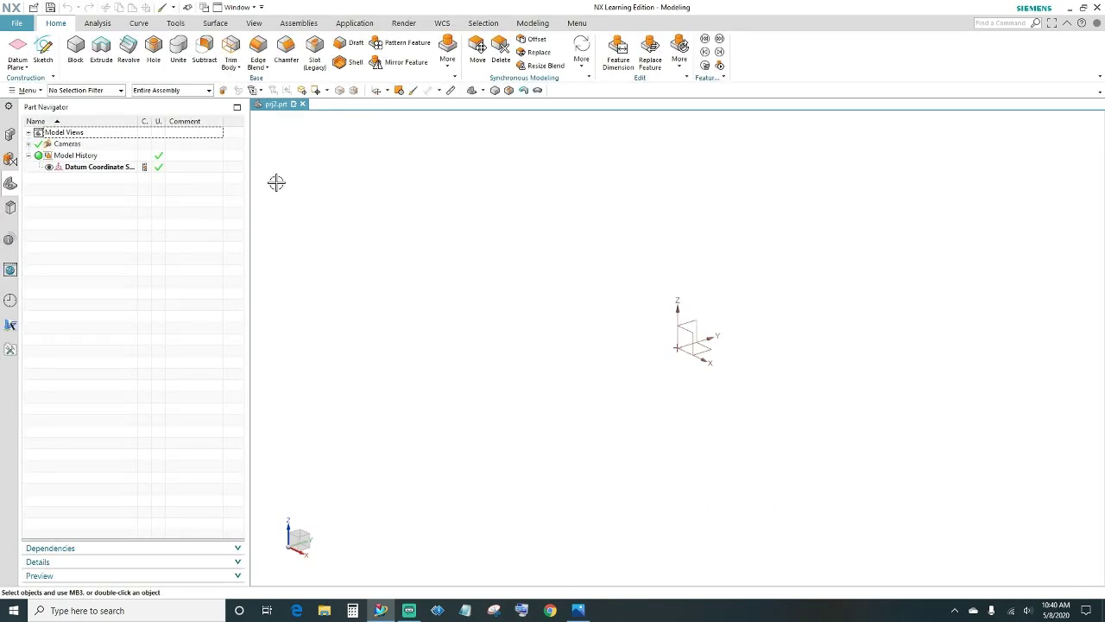
# Confirm the sketch preferences with Create Inferred Constraints and Continuous Auto Dimensioning turned off.
pyautogui.click(15, 28)
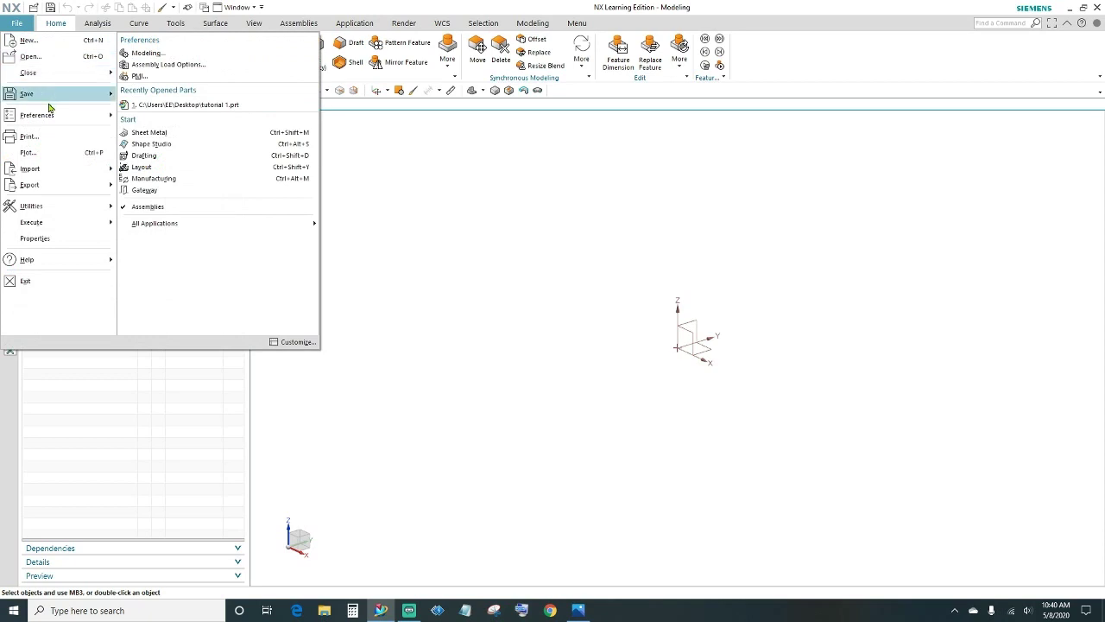
pyautogui.moveTo(60, 115)
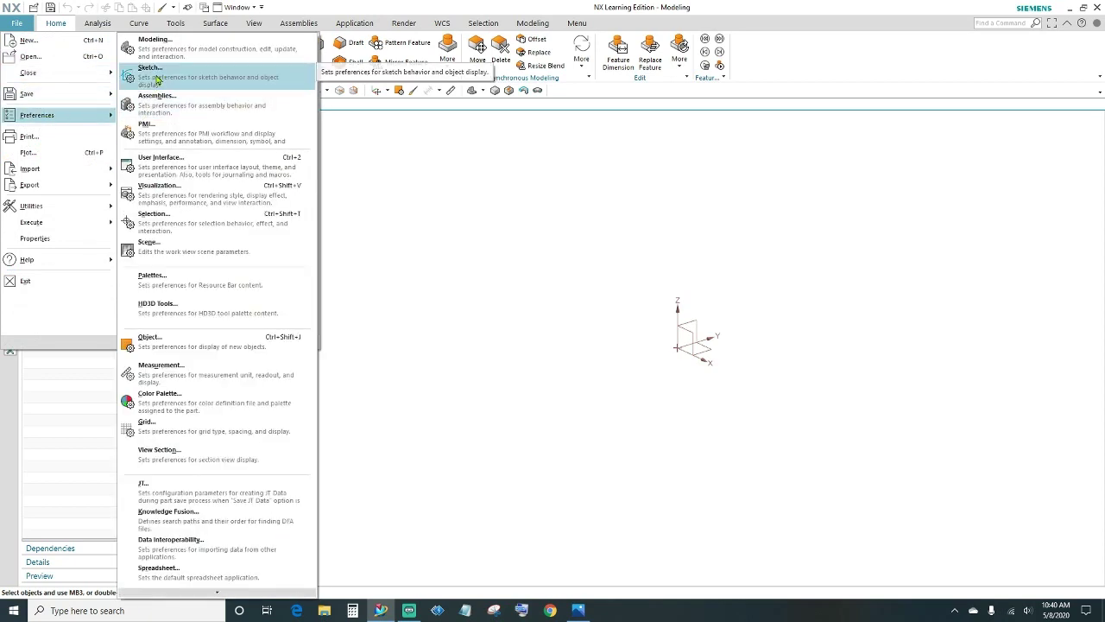
pyautogui.click(158, 78)
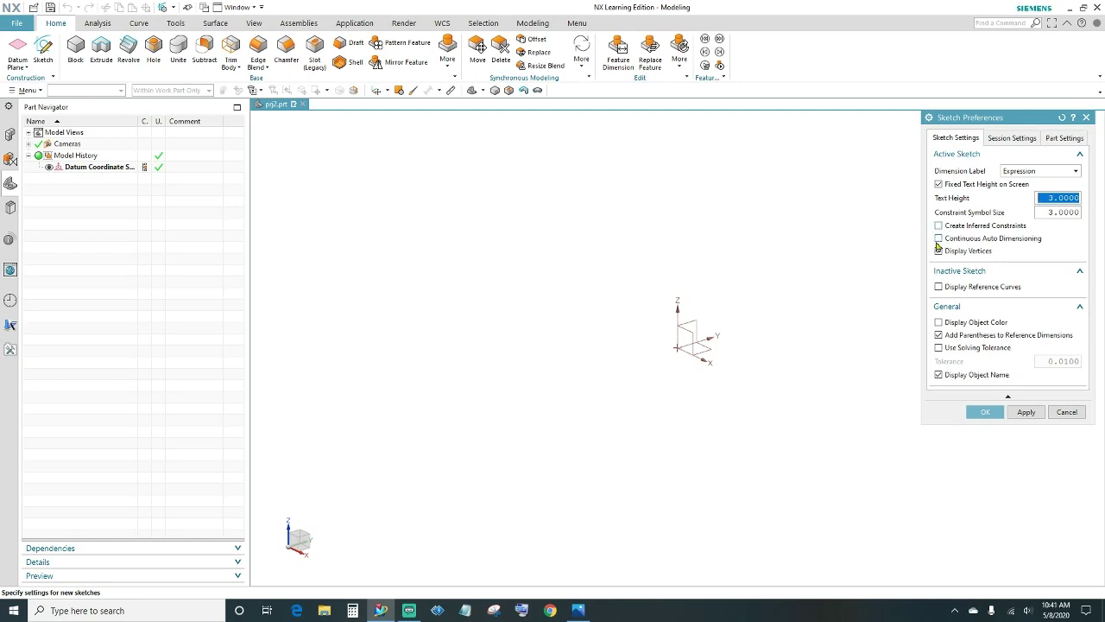
pyautogui.click(985, 412)
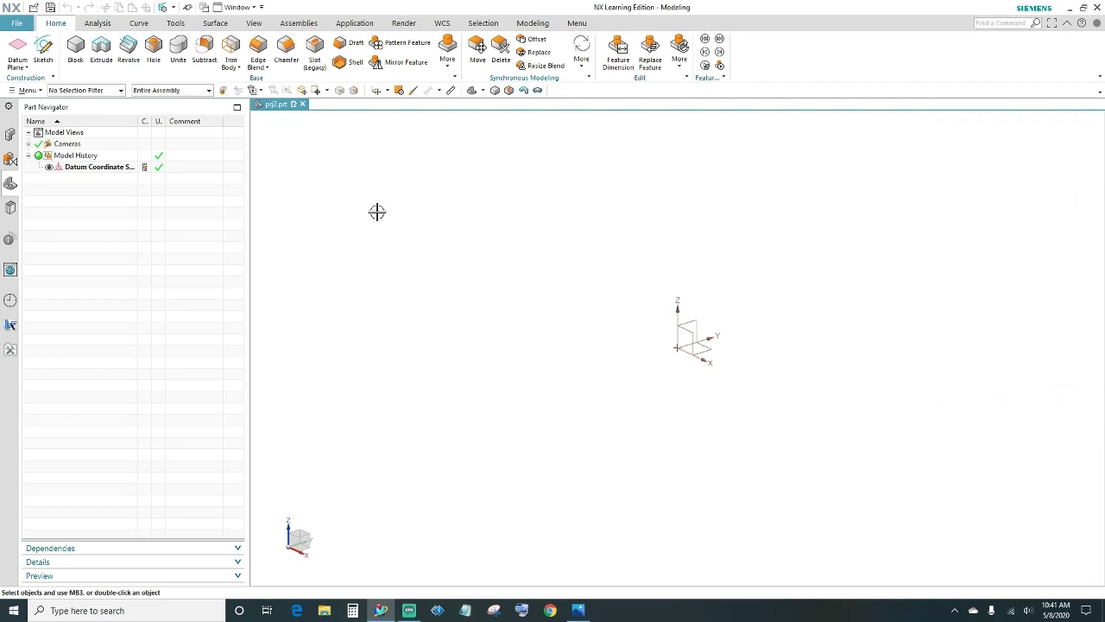
# Start a sketch on the XY plane and draw a closed L-shaped profile beside the origin, with a base about 116 mm long.
pyautogui.click(44, 49)
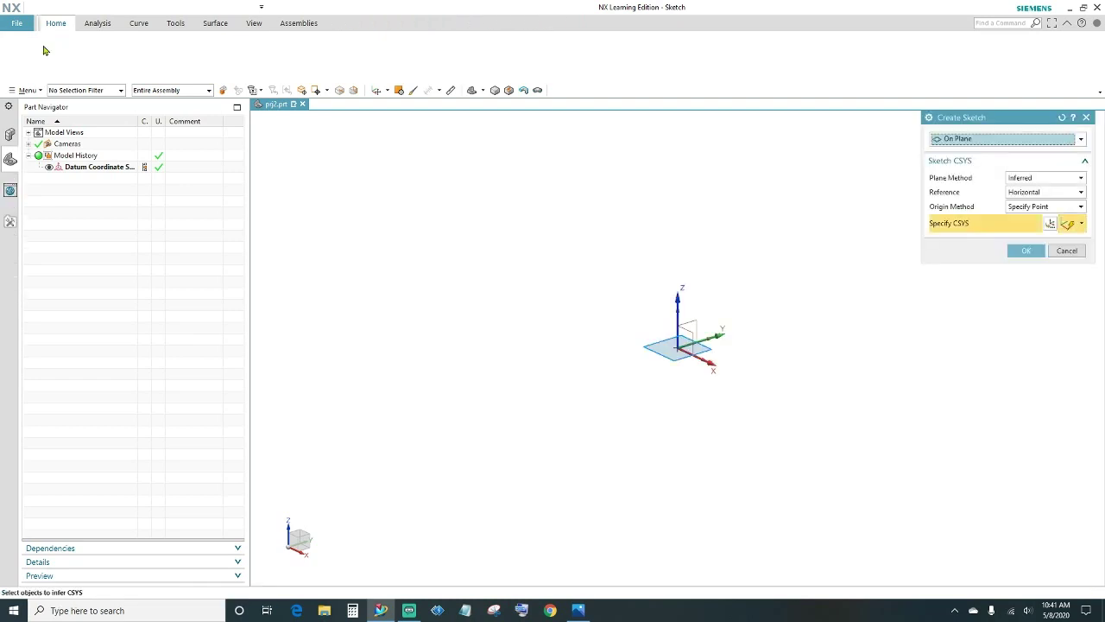
pyautogui.click(1026, 251)
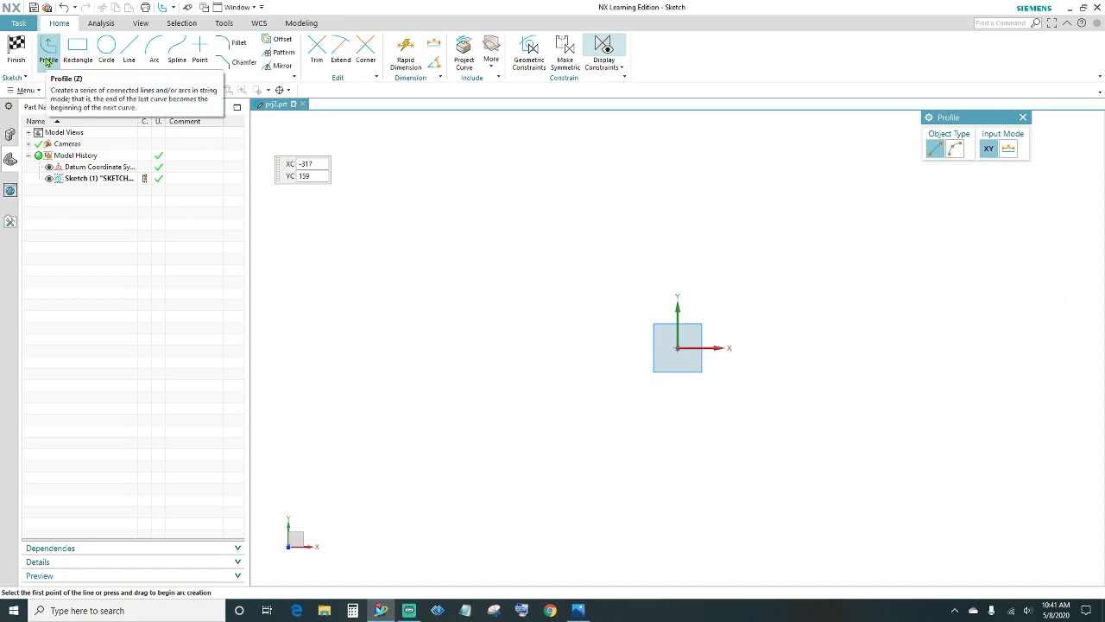
pyautogui.click(374, 194)
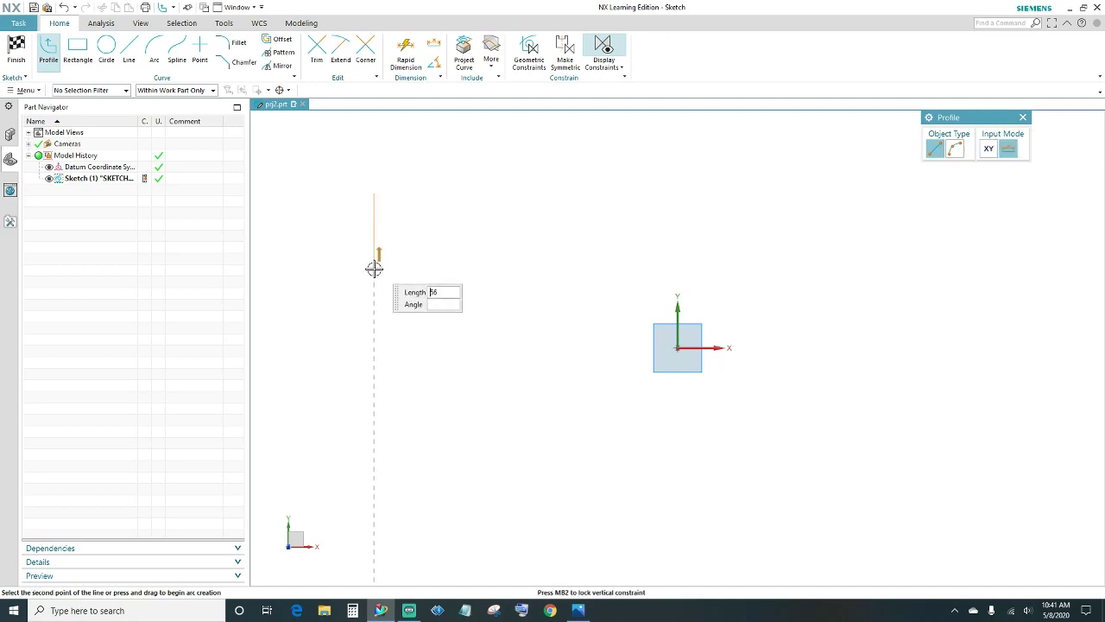
pyautogui.click(373, 348)
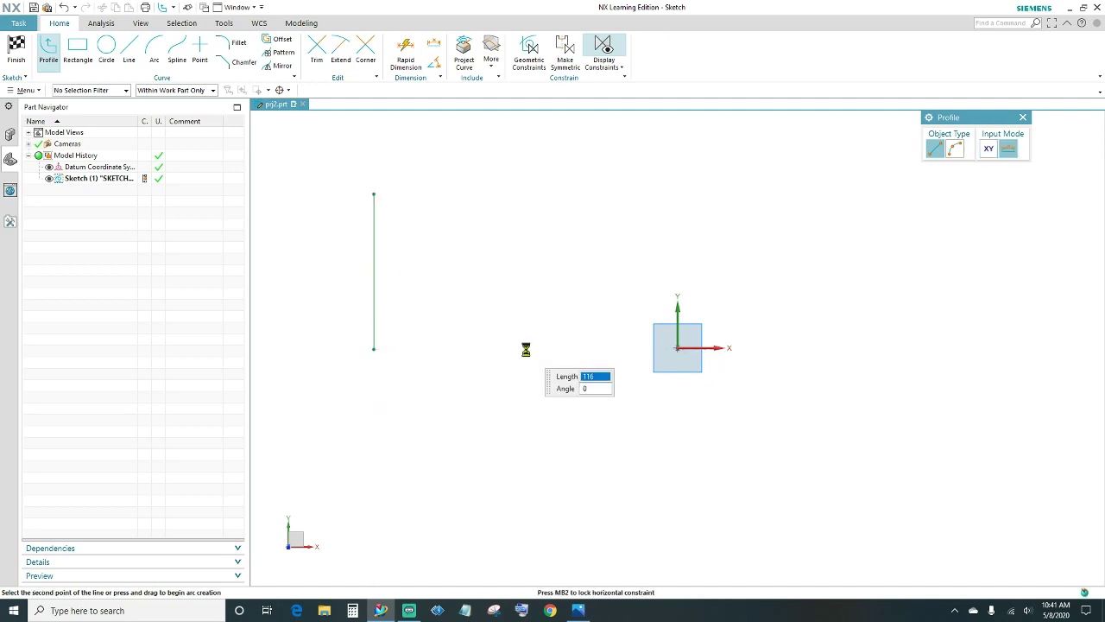
pyautogui.click(526, 349)
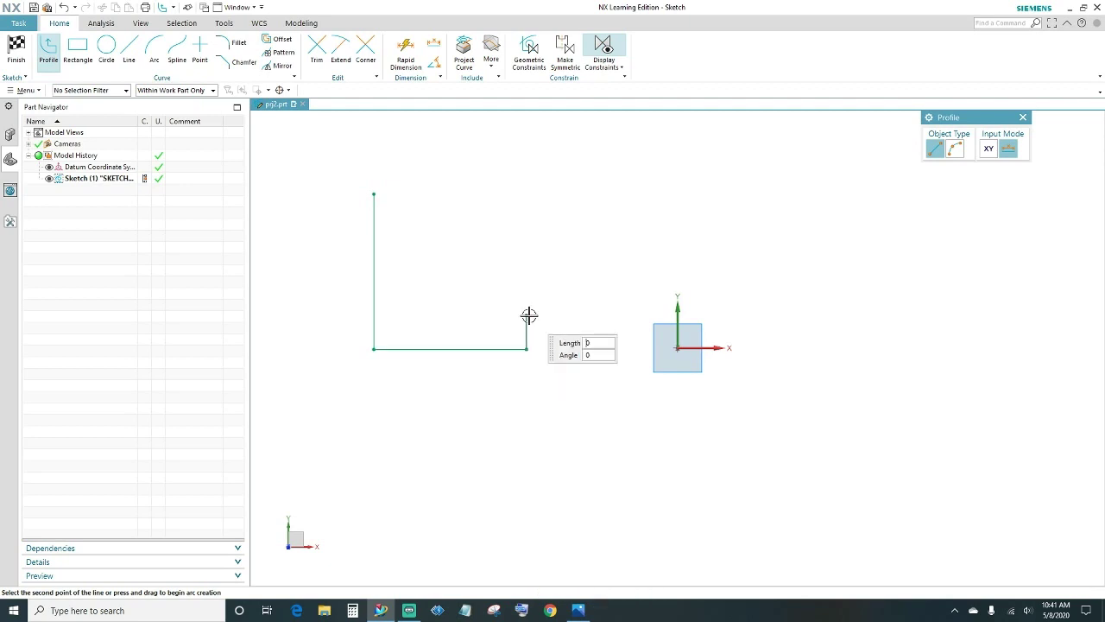
pyautogui.click(526, 315)
pyautogui.click(463, 316)
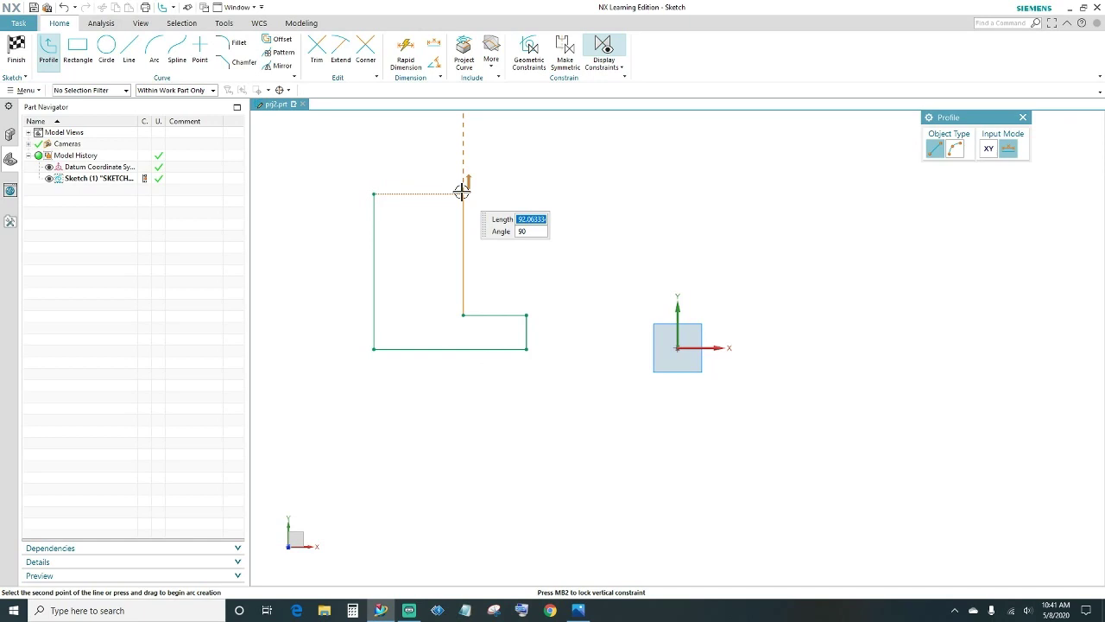
pyautogui.click(462, 192)
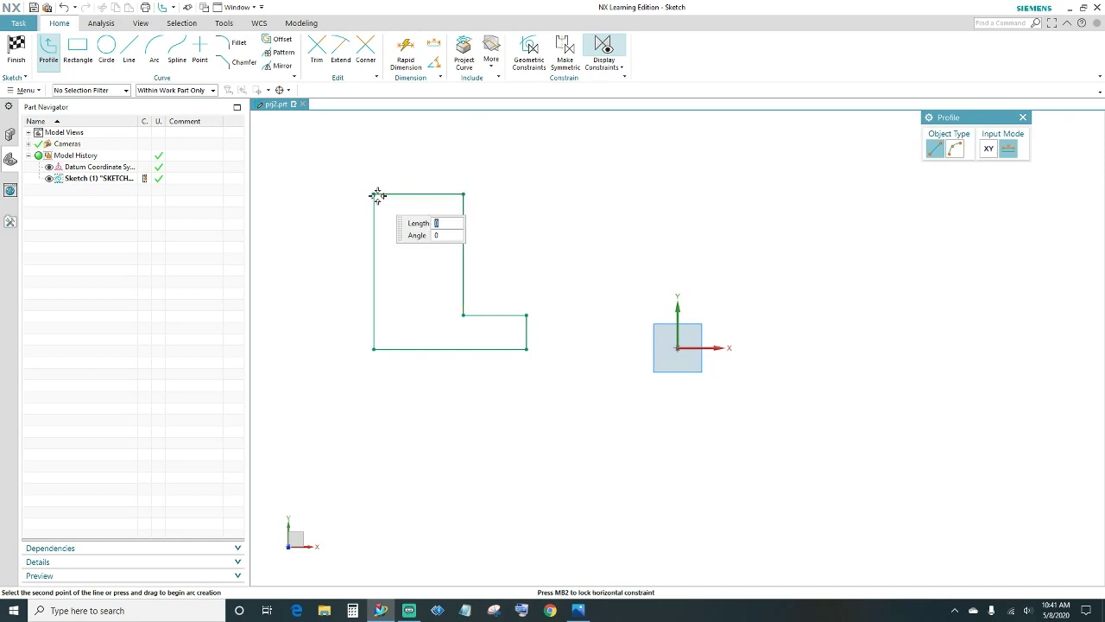
pyautogui.click(376, 194)
pyautogui.click(1022, 117)
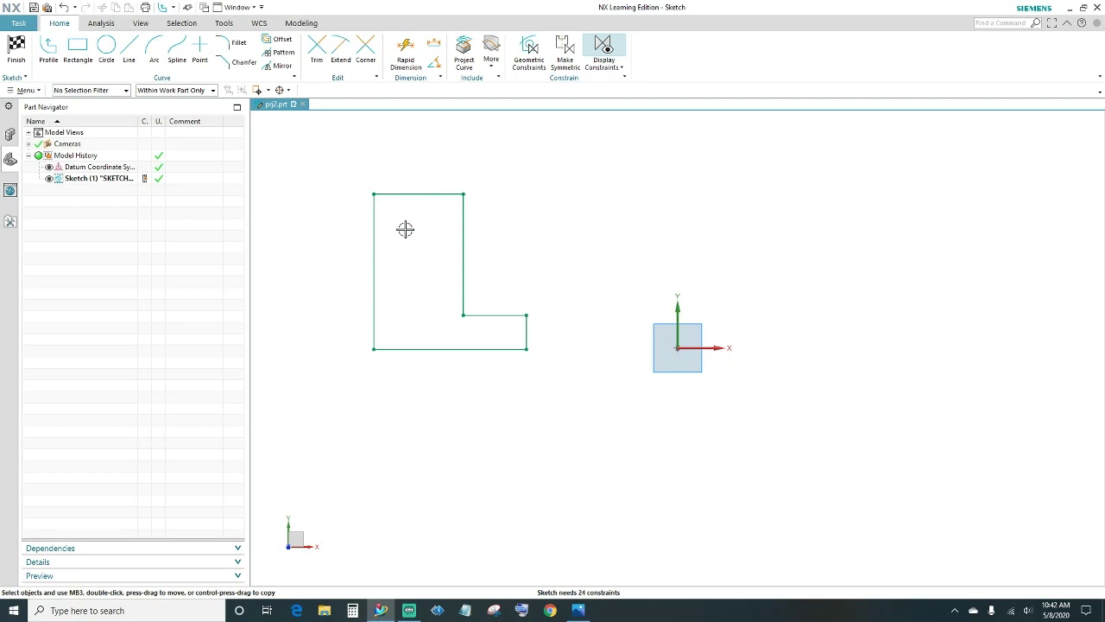
# Apply horizontal constraints to the L-profile's three level lines and vertical constraints to its three upright lines.
pyautogui.click(427, 352)
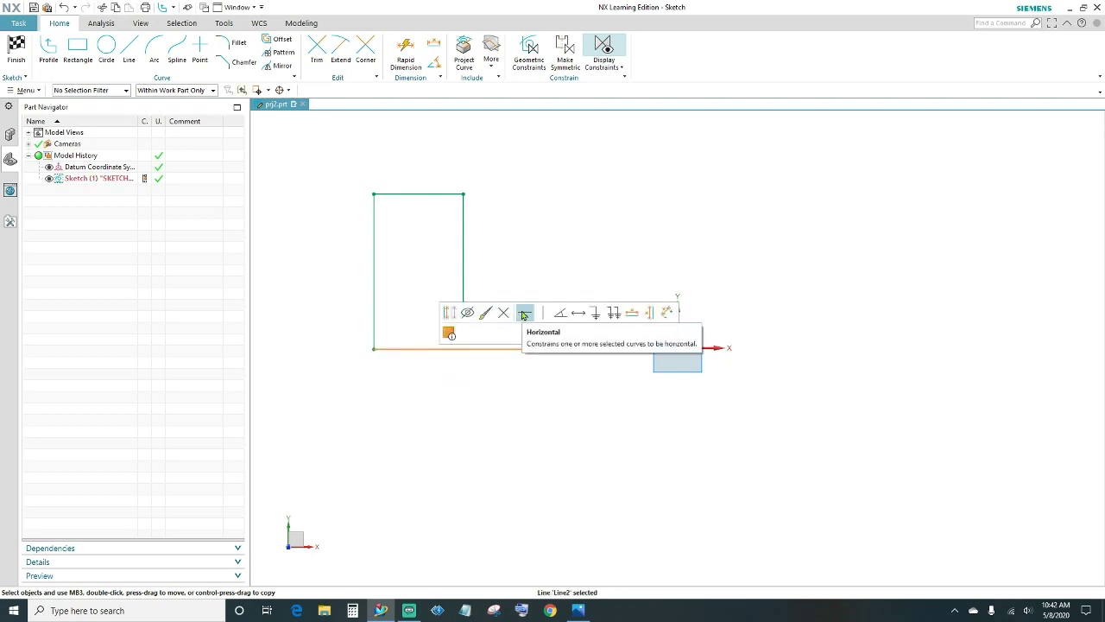
pyautogui.click(523, 315)
pyautogui.click(377, 290)
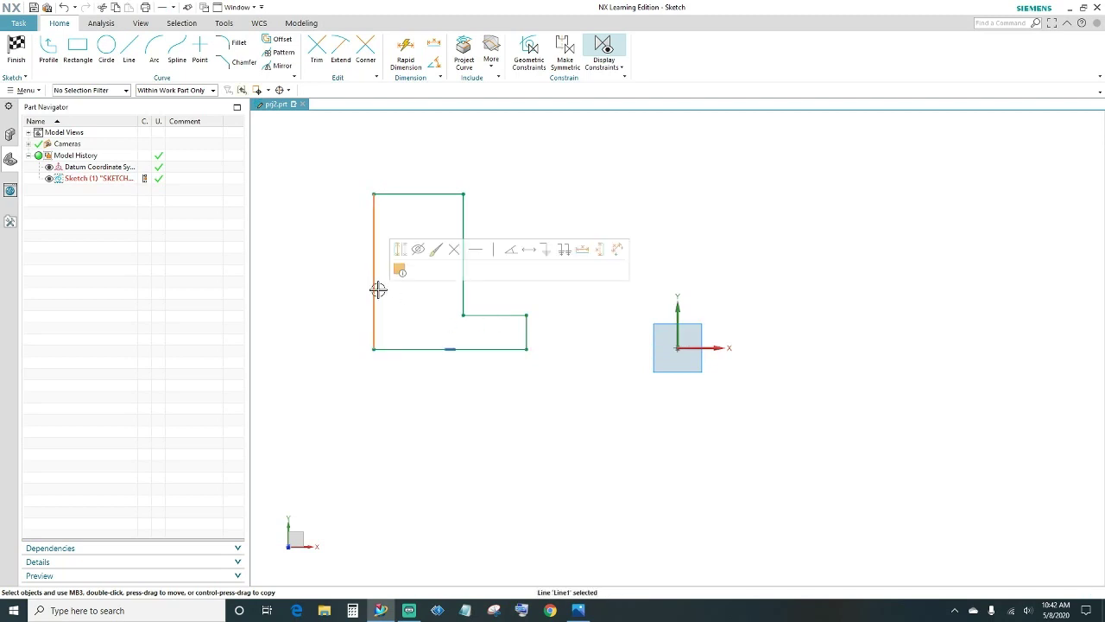
pyautogui.click(495, 252)
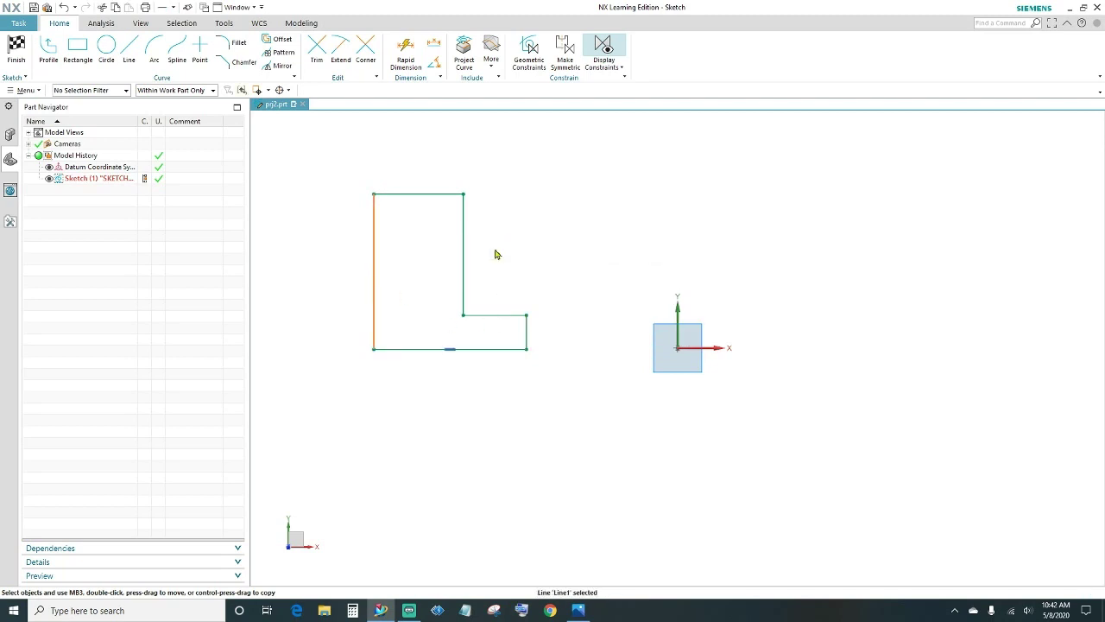
pyautogui.click(425, 195)
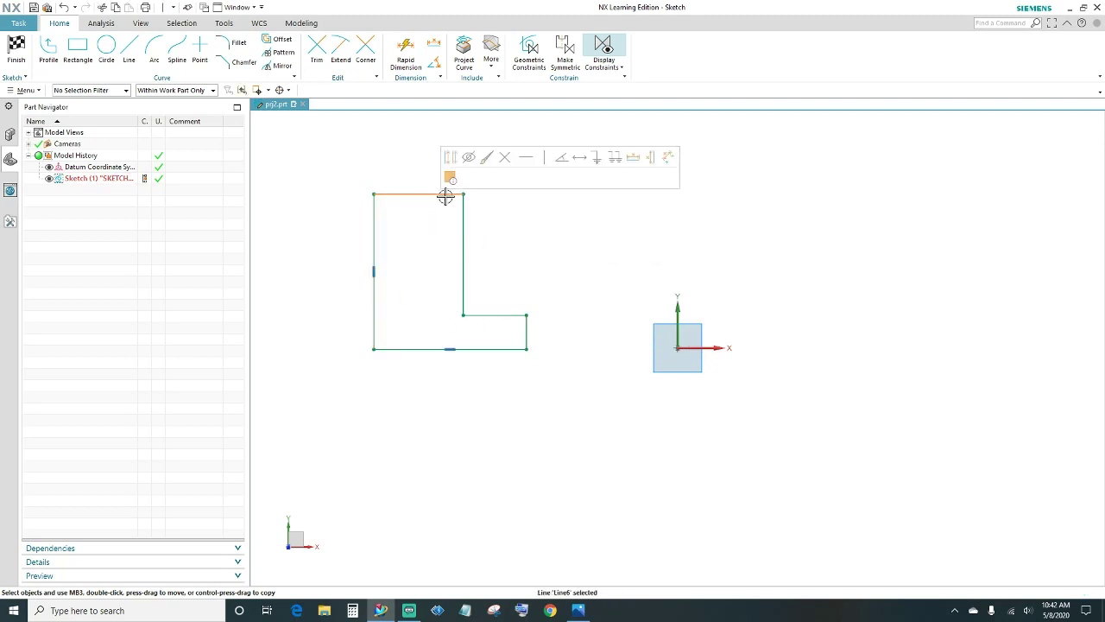
pyautogui.click(524, 157)
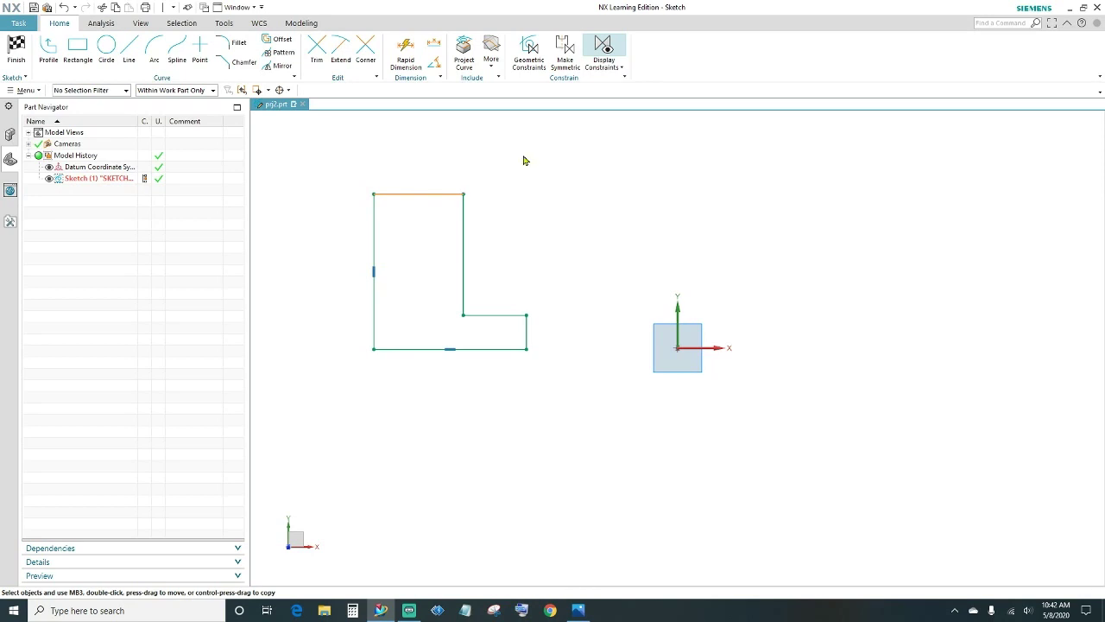
pyautogui.click(464, 242)
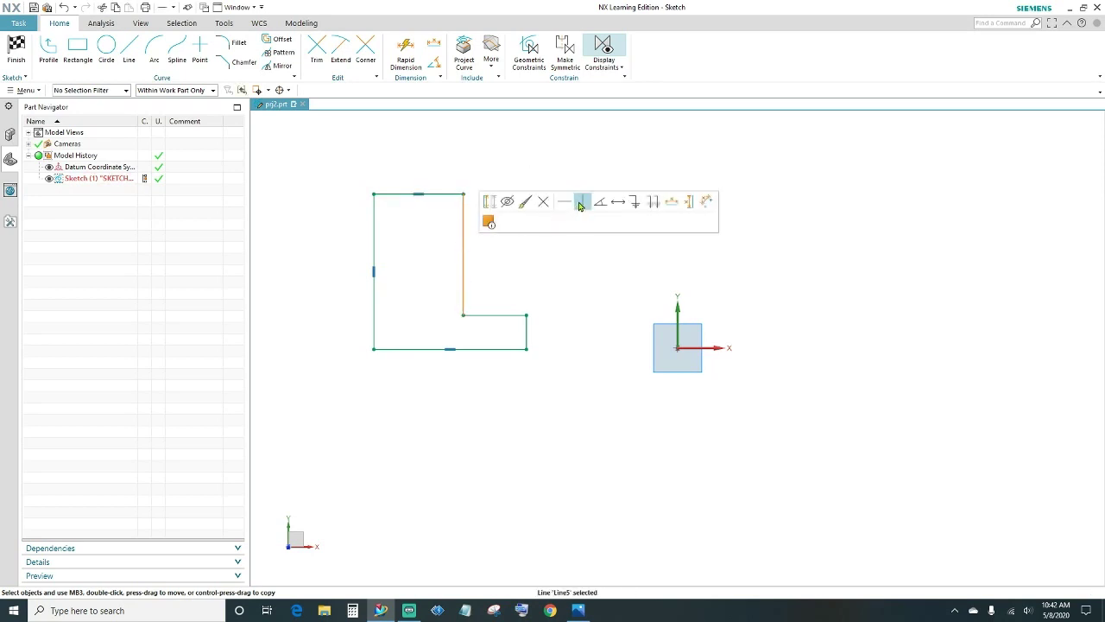
pyautogui.click(581, 202)
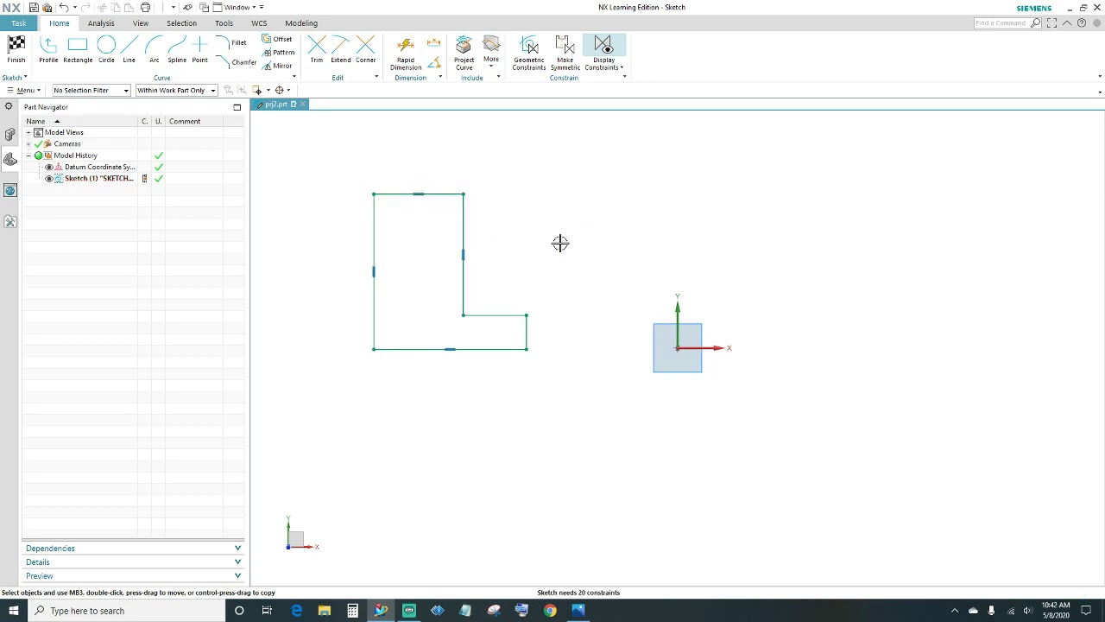
pyautogui.click(505, 314)
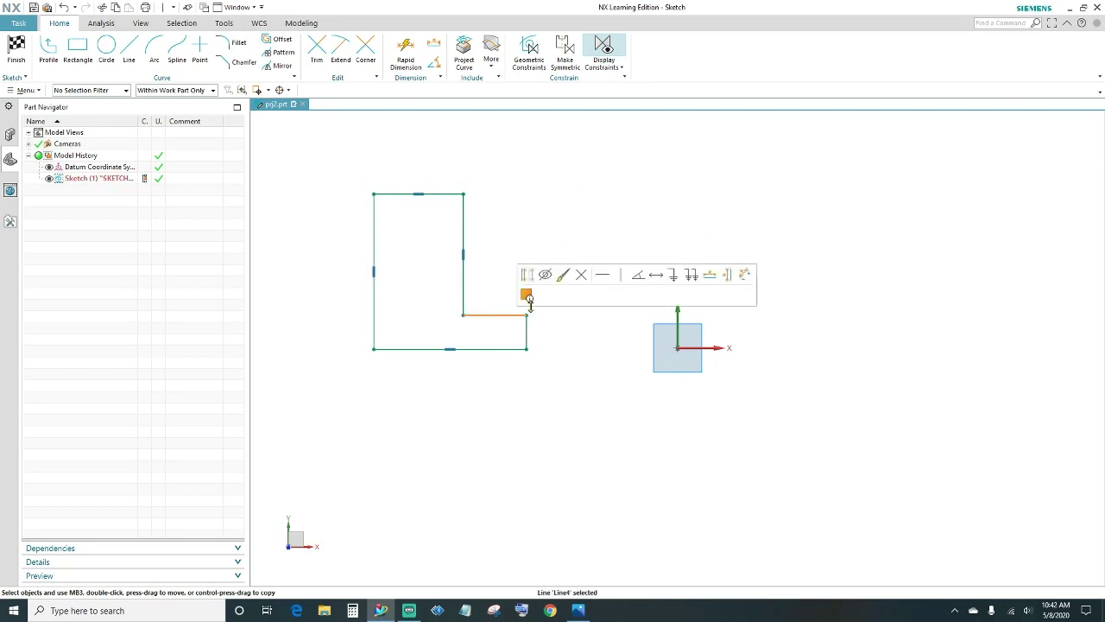
pyautogui.click(603, 274)
pyautogui.click(528, 324)
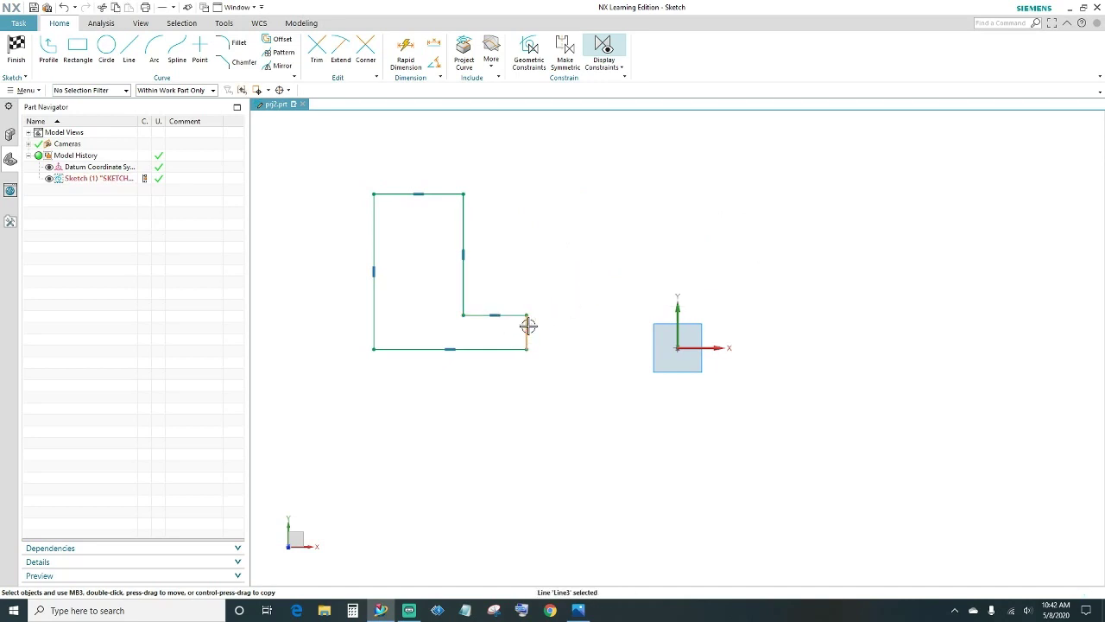
pyautogui.click(637, 281)
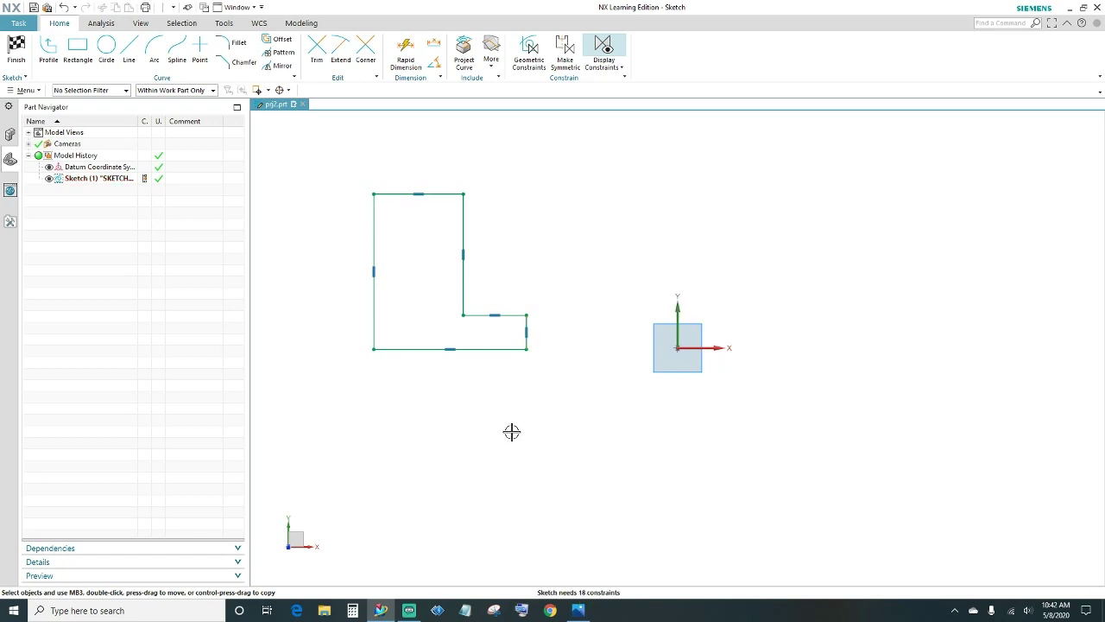
# Make the endpoints of the long upright line and the base line coincident at the profile's lower-left corner.
pyautogui.keyDown('shift'); pyautogui.moveTo(418, 371); pyautogui.dragTo(475, 420, button='middle'); pyautogui.keyUp('shift')
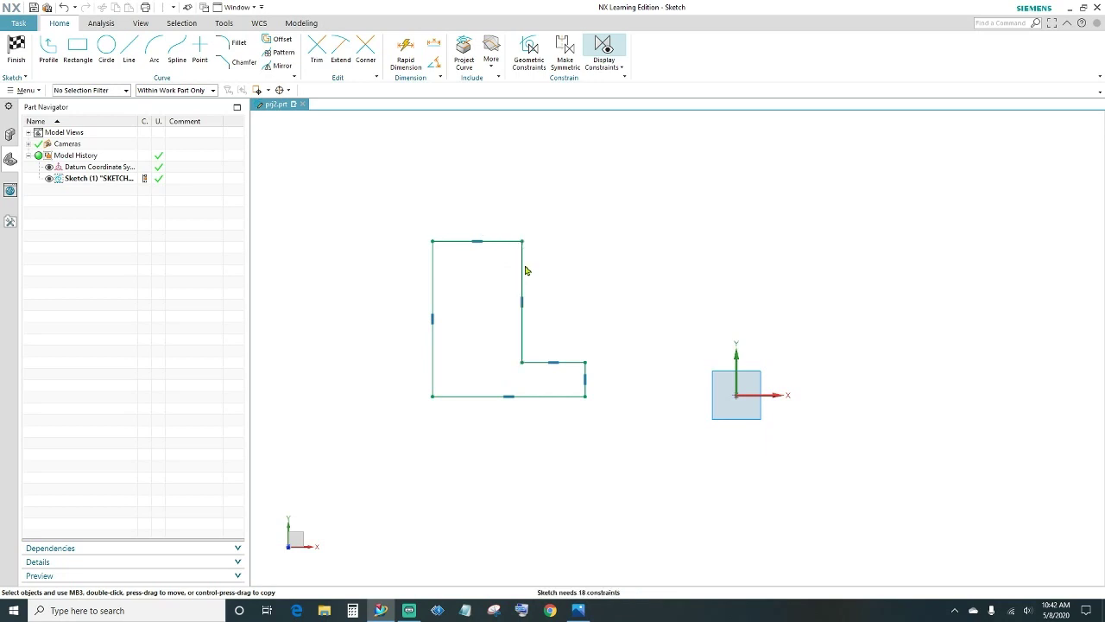
pyautogui.scroll(4, 438, 414)
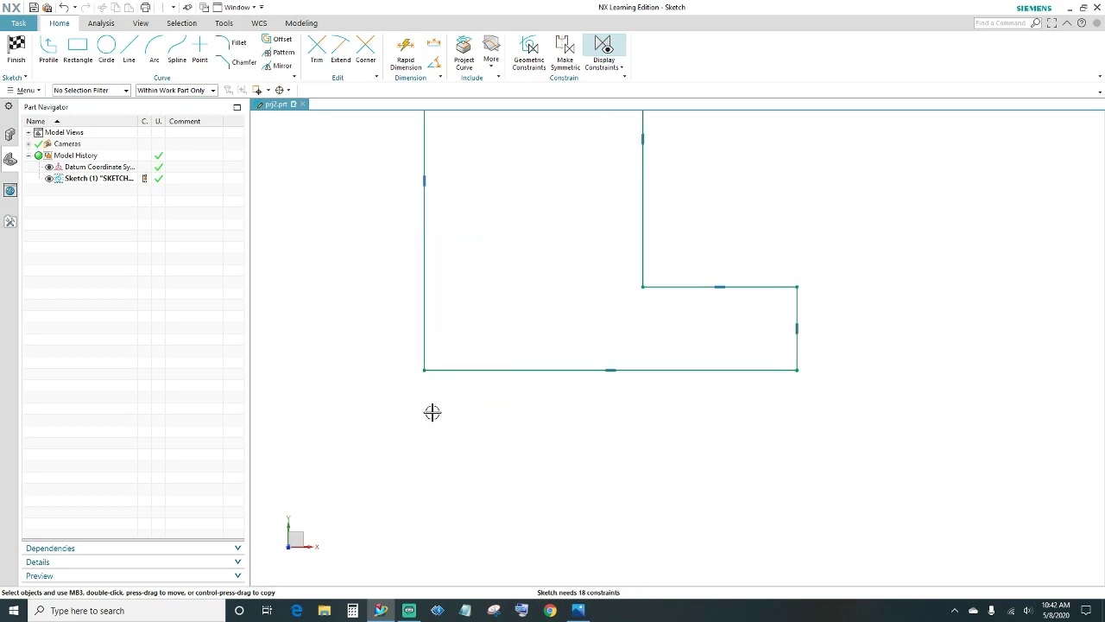
pyautogui.click(423, 369)
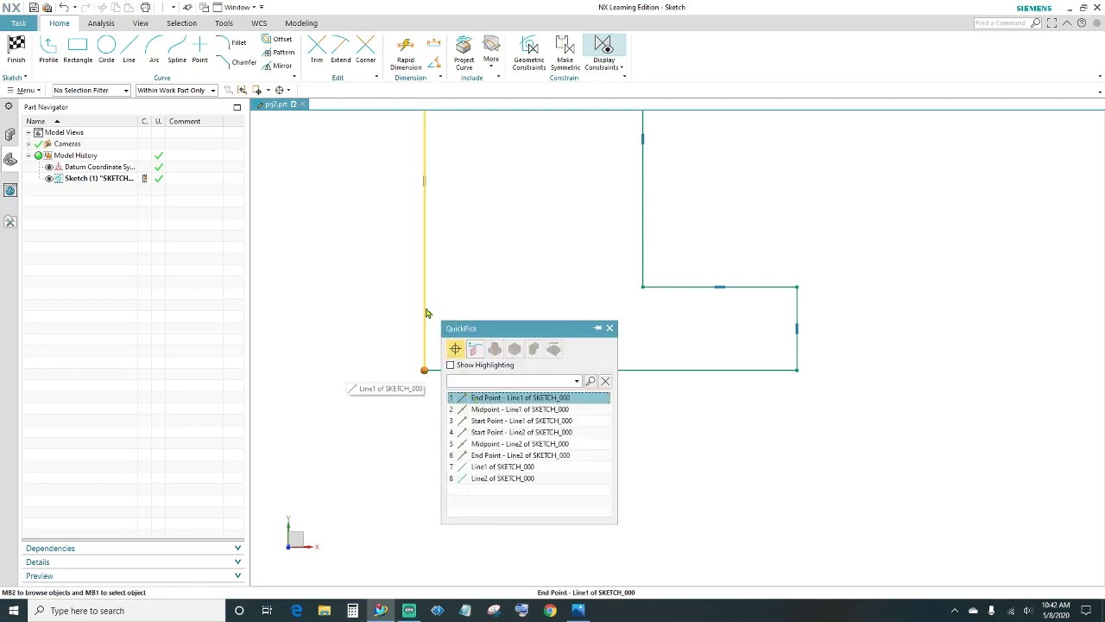
pyautogui.click(529, 398)
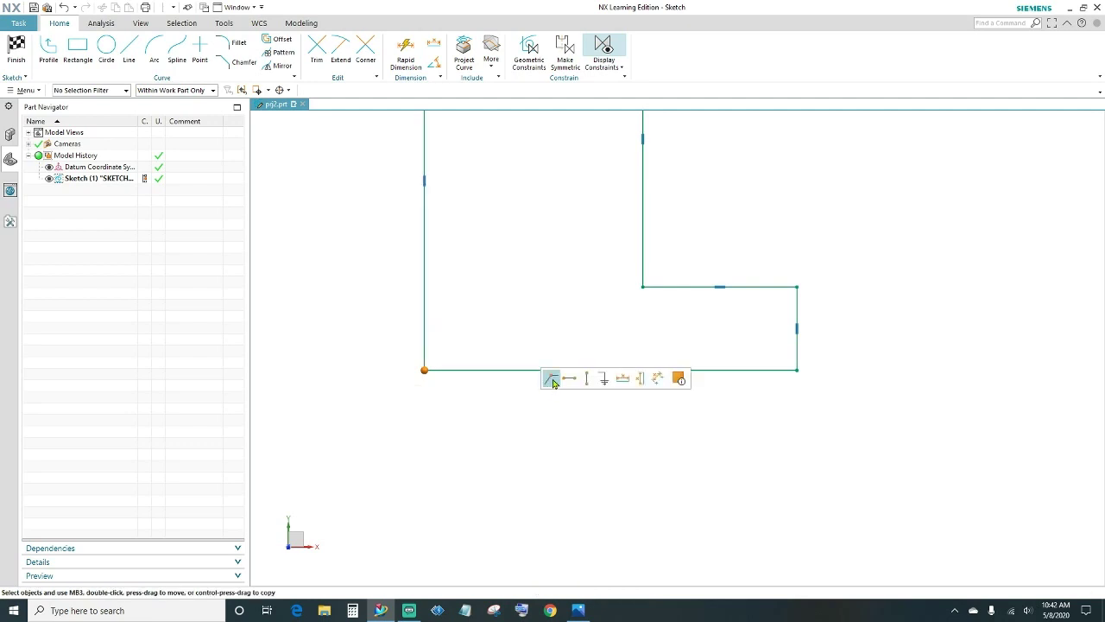
pyautogui.press('Escape')
# Make the line endpoints coincident at the upper-left and upper-right corners of the L-profile.
pyautogui.scroll(-1, 521, 289)
pyautogui.keyDown('shift'); pyautogui.moveTo(518, 284); pyautogui.dragTo(520, 464, button='middle'); pyautogui.keyUp('shift')
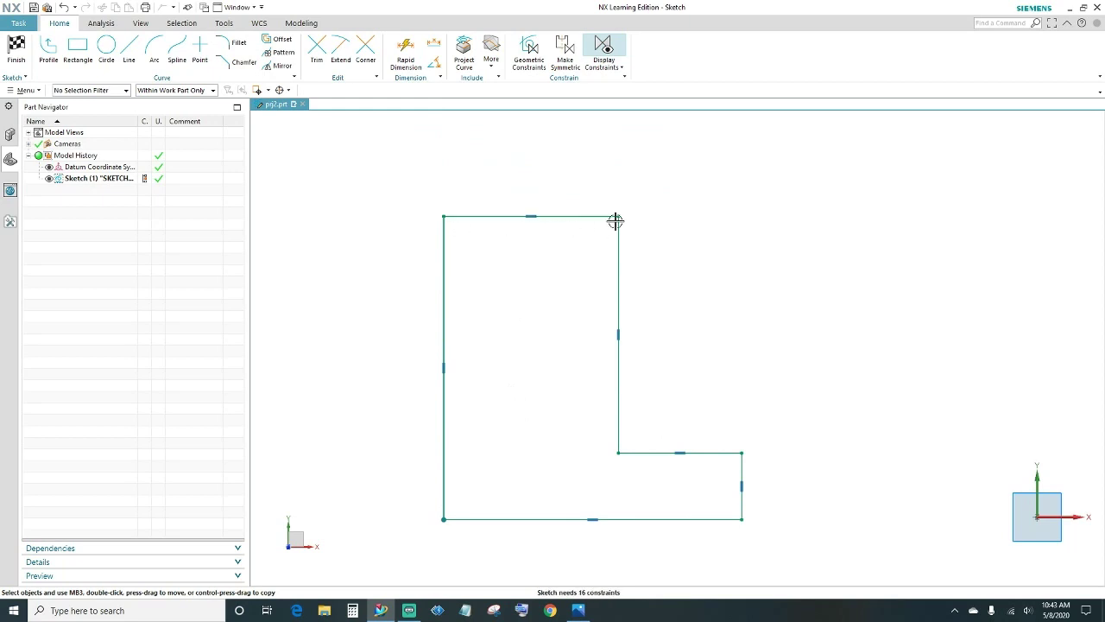
pyautogui.click(443, 216)
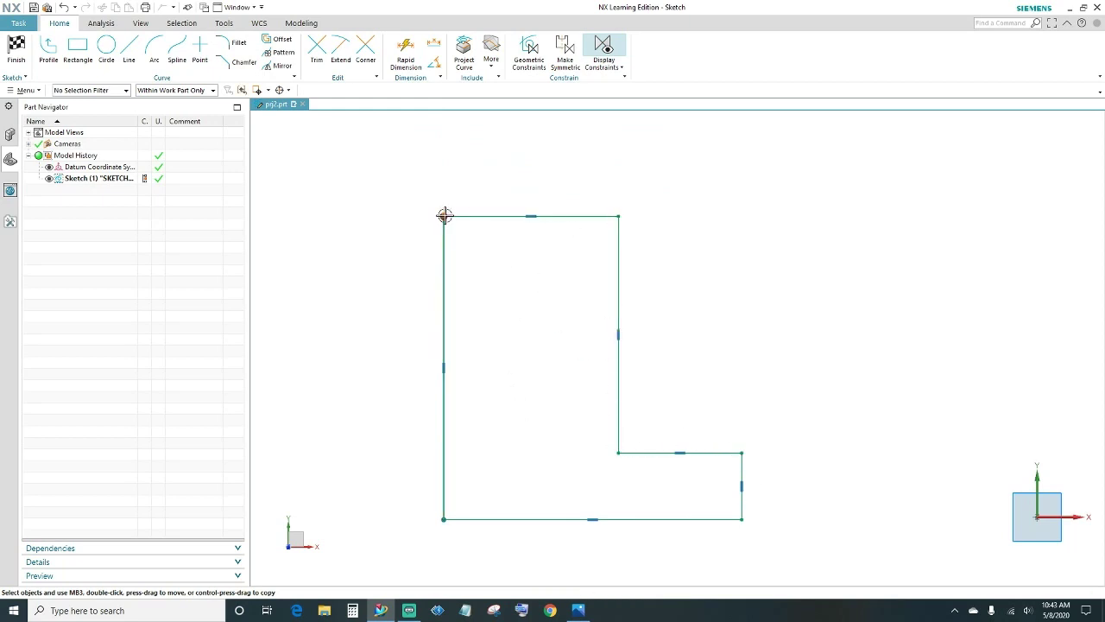
pyautogui.click(444, 216)
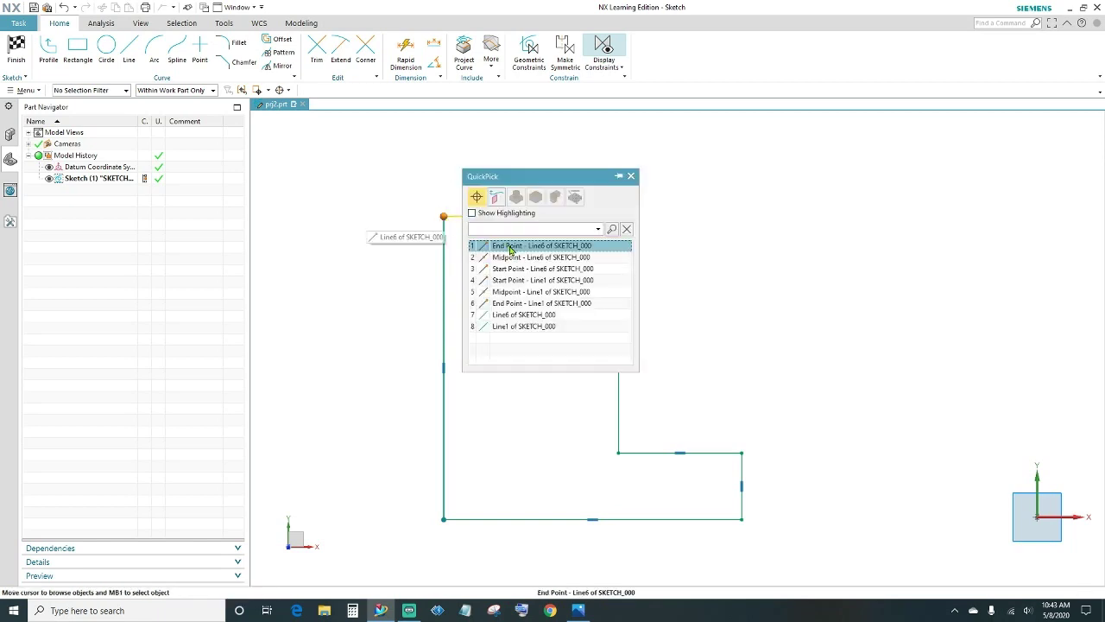
pyautogui.click(509, 246)
pyautogui.press('Escape')
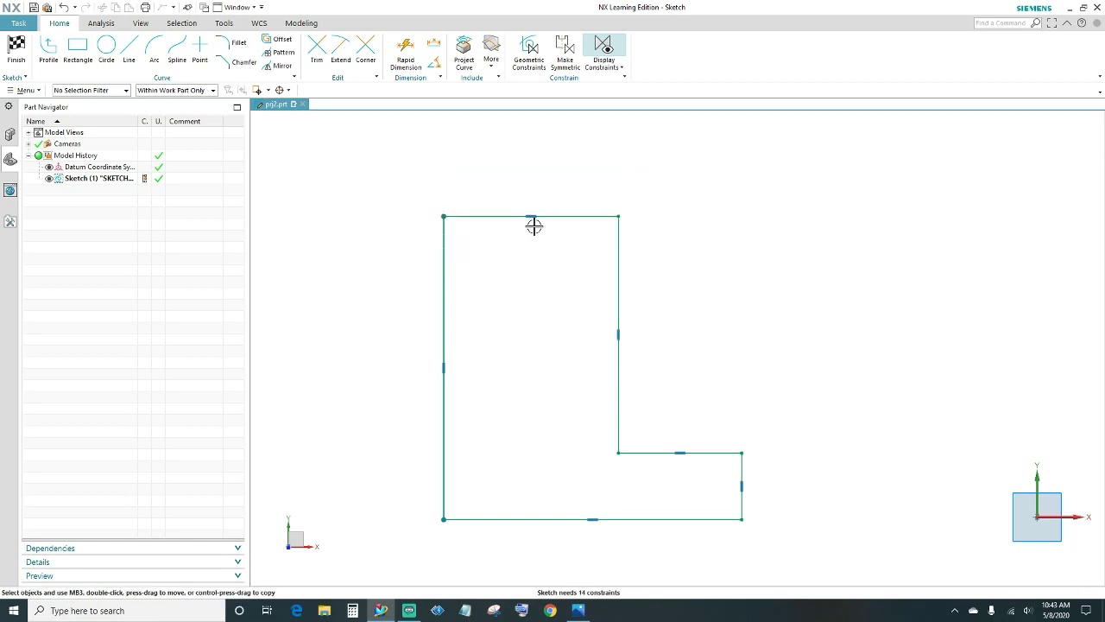
pyautogui.click(618, 216)
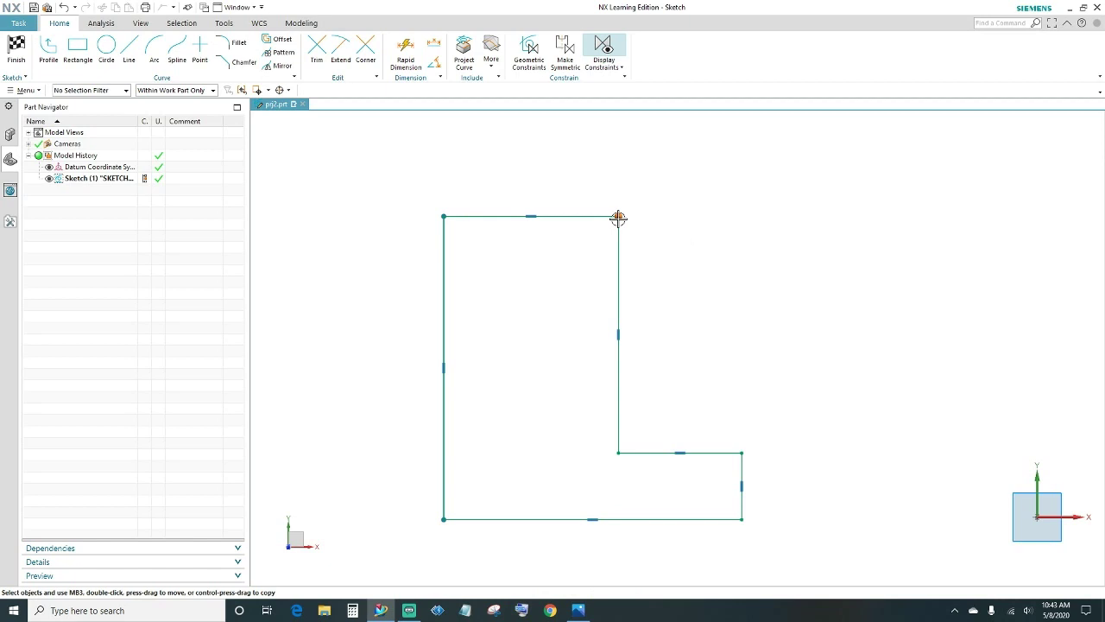
pyautogui.click(619, 218)
pyautogui.click(677, 248)
pyautogui.press('Escape')
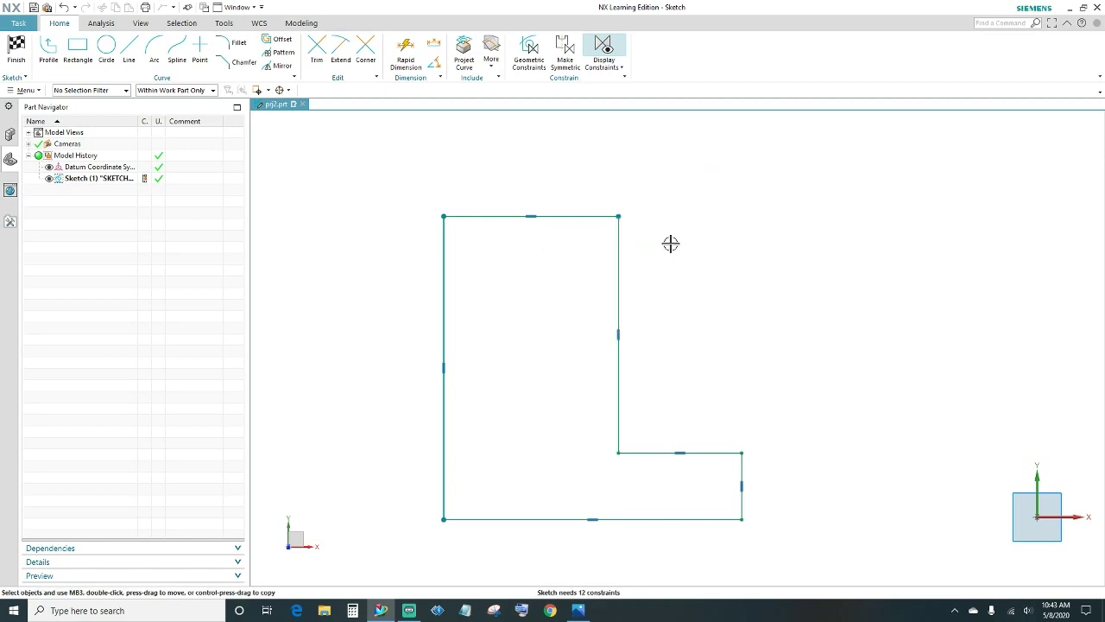
# Make the line endpoints coincident at the L-profile's inner corner and at both corners of its short right end.
pyautogui.click(618, 453)
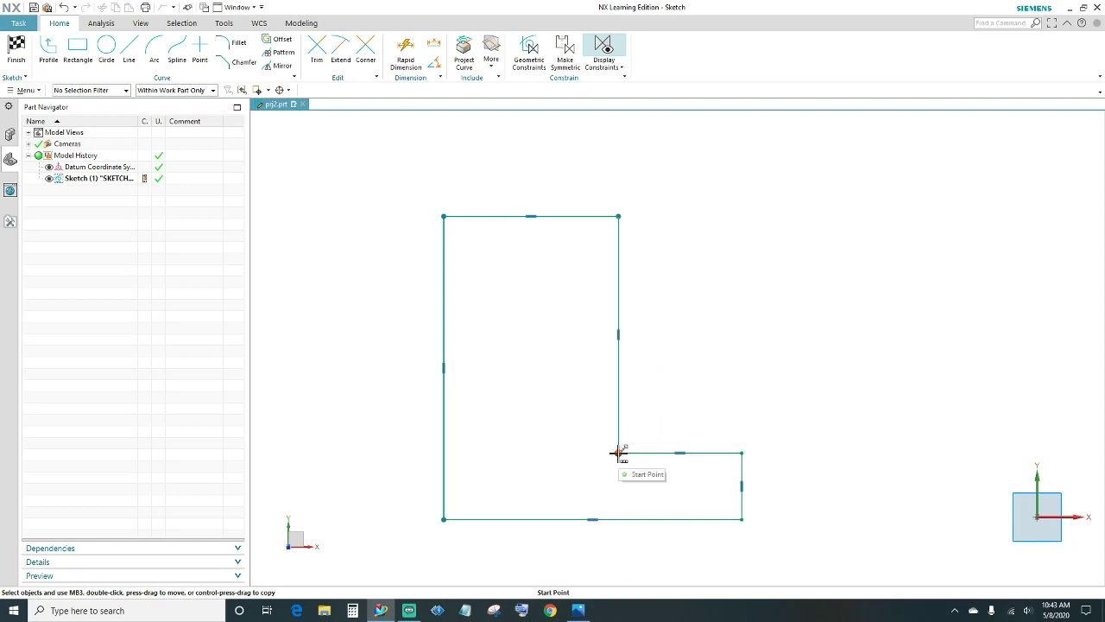
pyautogui.click(617, 452)
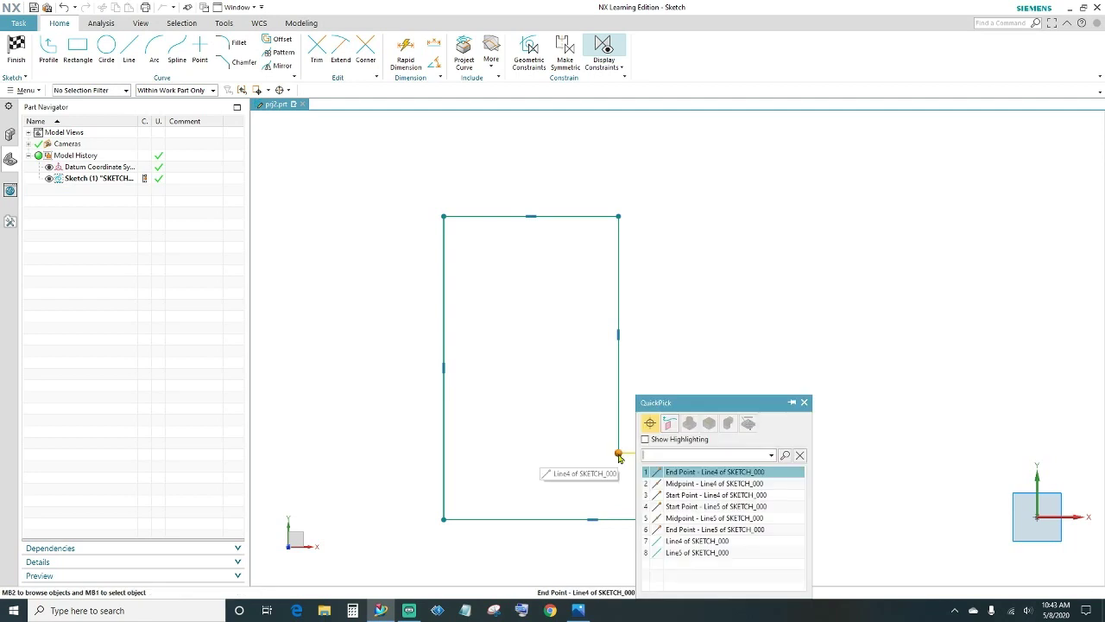
pyautogui.click(688, 474)
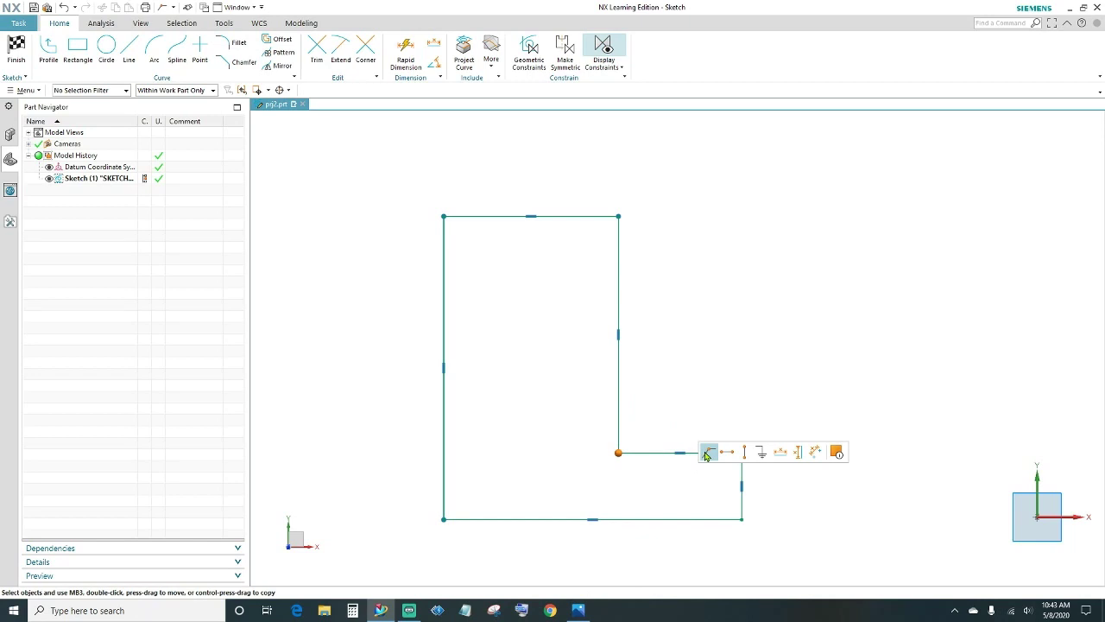
pyautogui.click(707, 453)
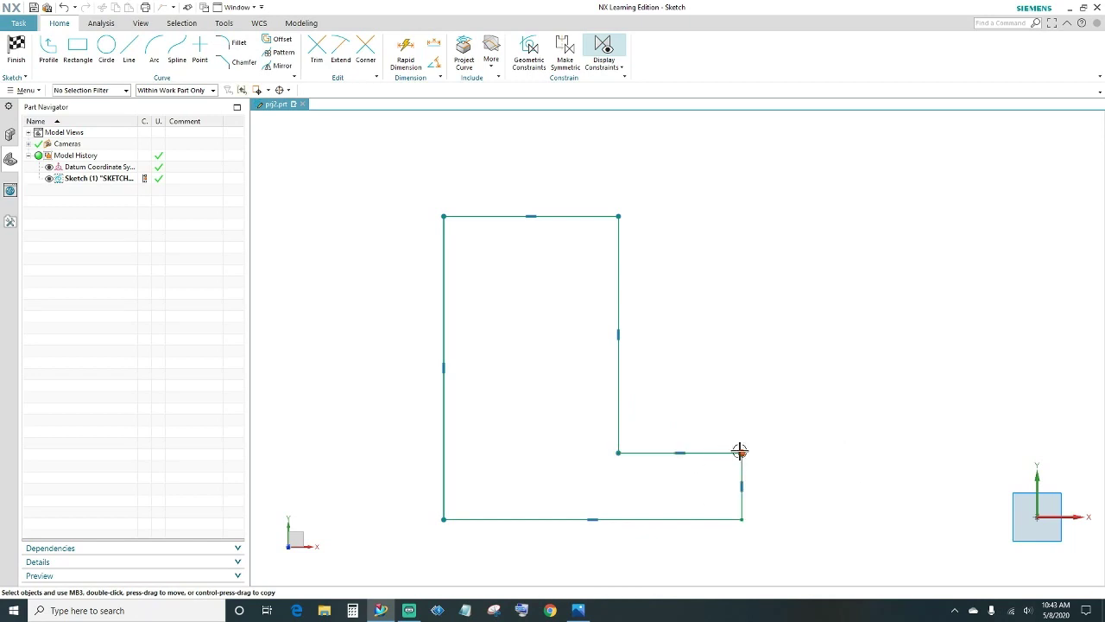
pyautogui.click(743, 451)
pyautogui.click(797, 474)
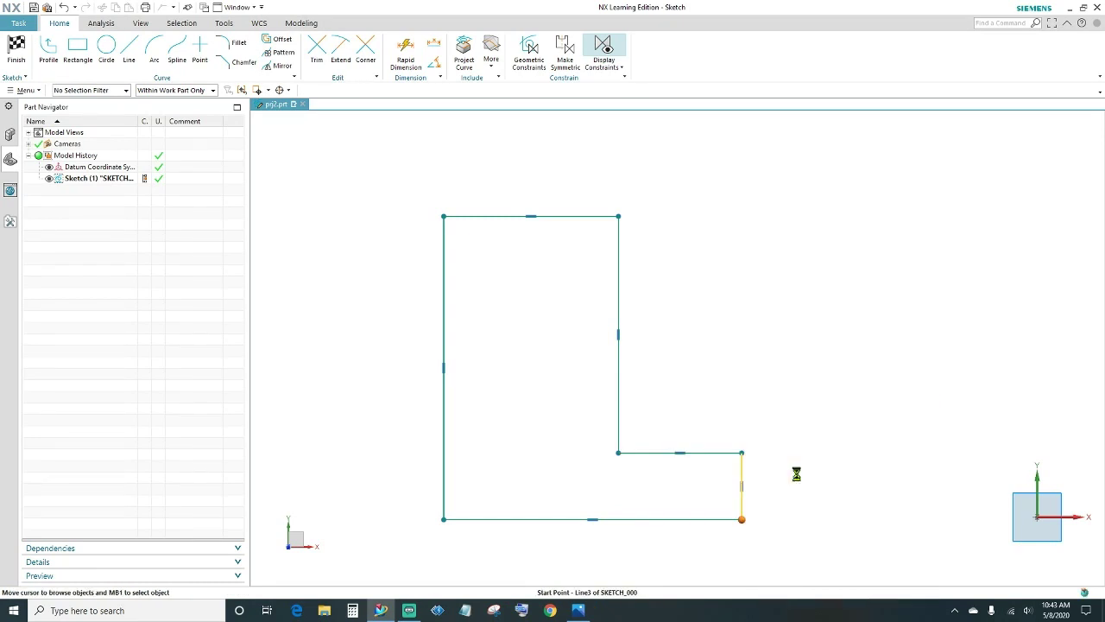
pyautogui.click(810, 460)
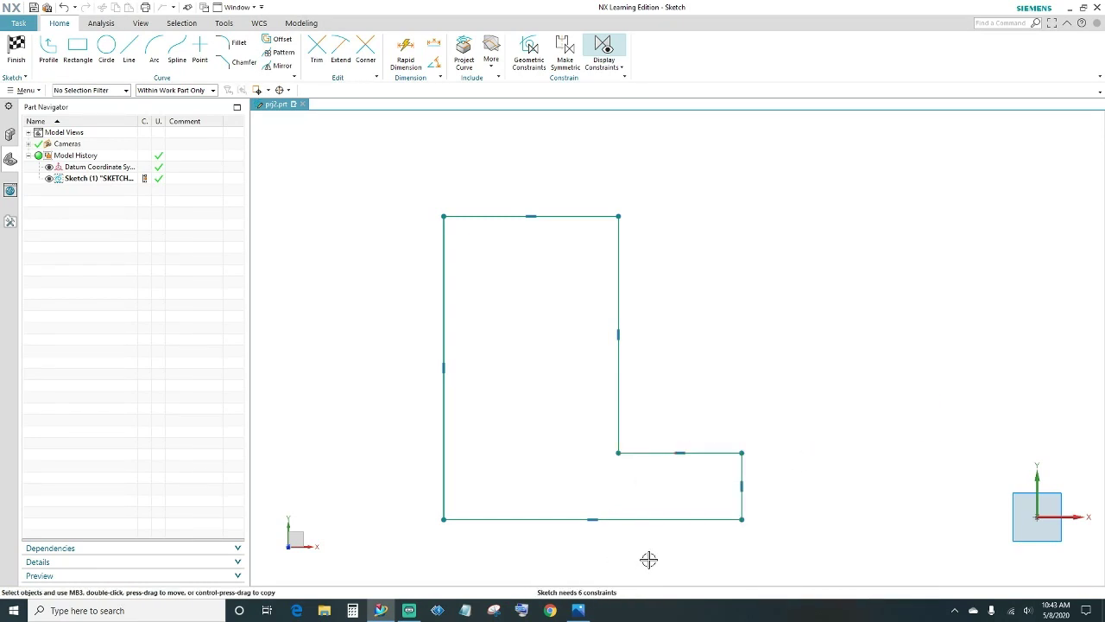
# Dimension the L-profile's base line with Rapid Dimension and set its length to 80 mm.
pyautogui.scroll(-1, 643, 551)
pyautogui.keyDown('shift'); pyautogui.moveTo(639, 553); pyautogui.dragTo(607, 458, button='middle'); pyautogui.keyUp('shift')
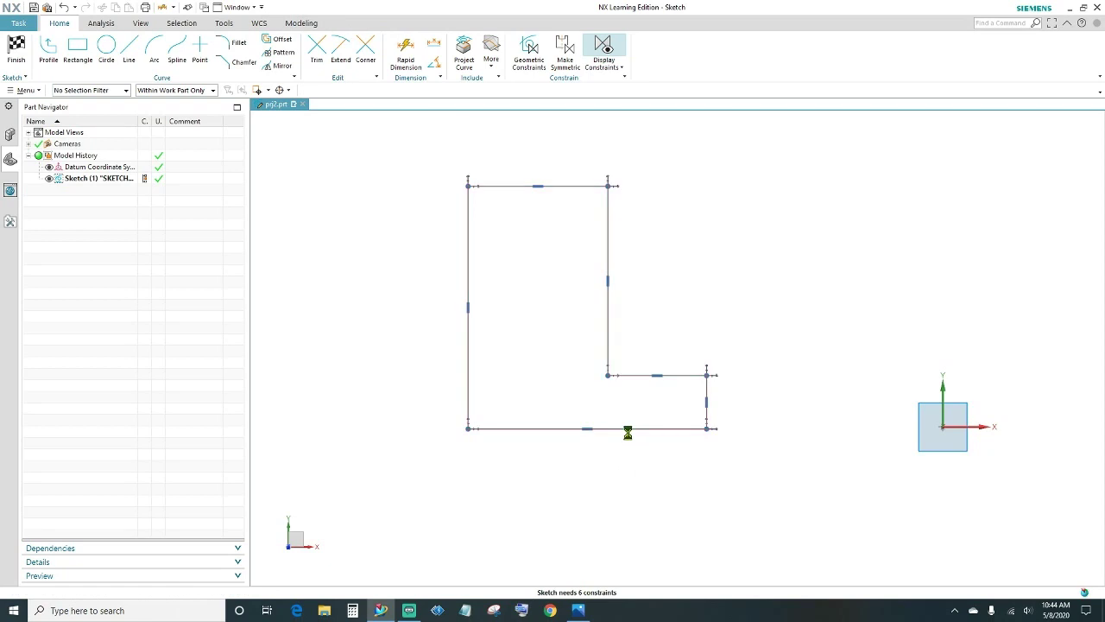
pyautogui.press('d')
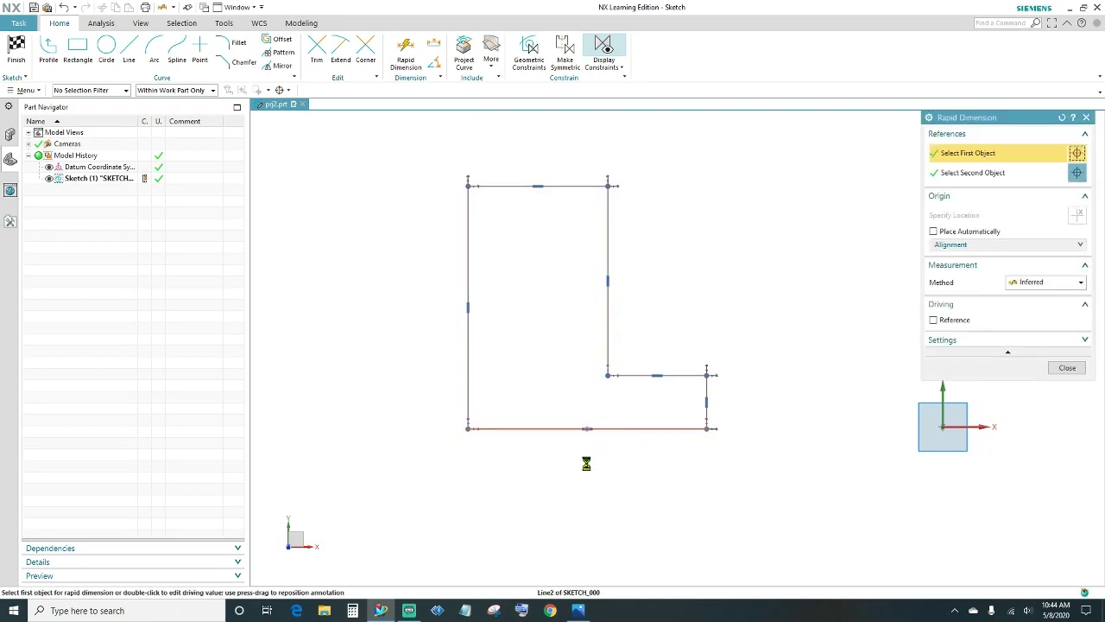
pyautogui.click(584, 464)
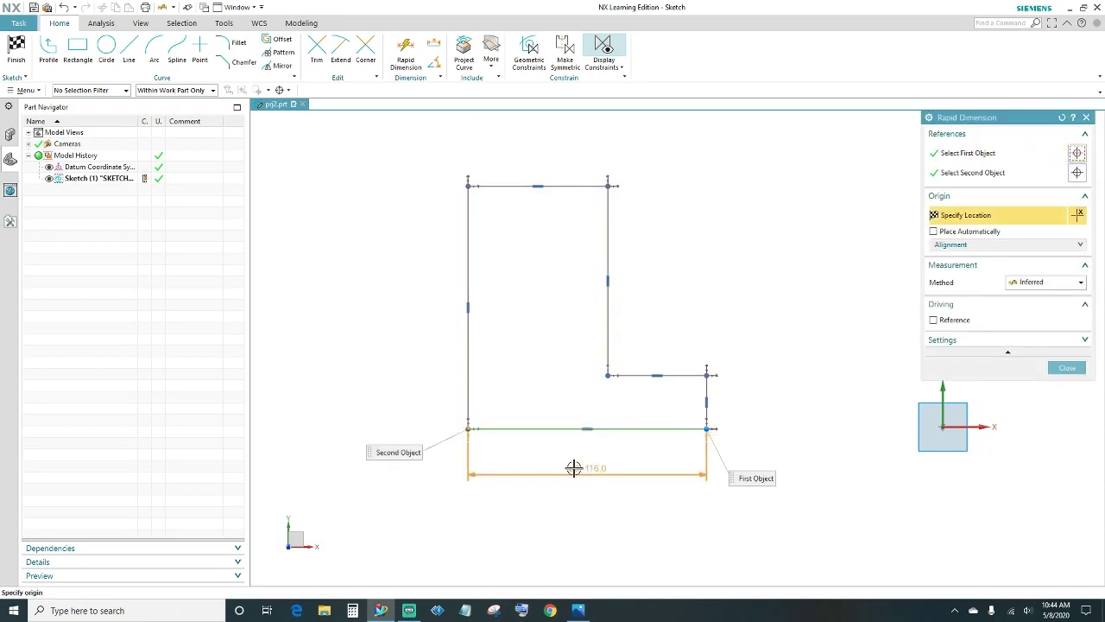
pyautogui.click(570, 474)
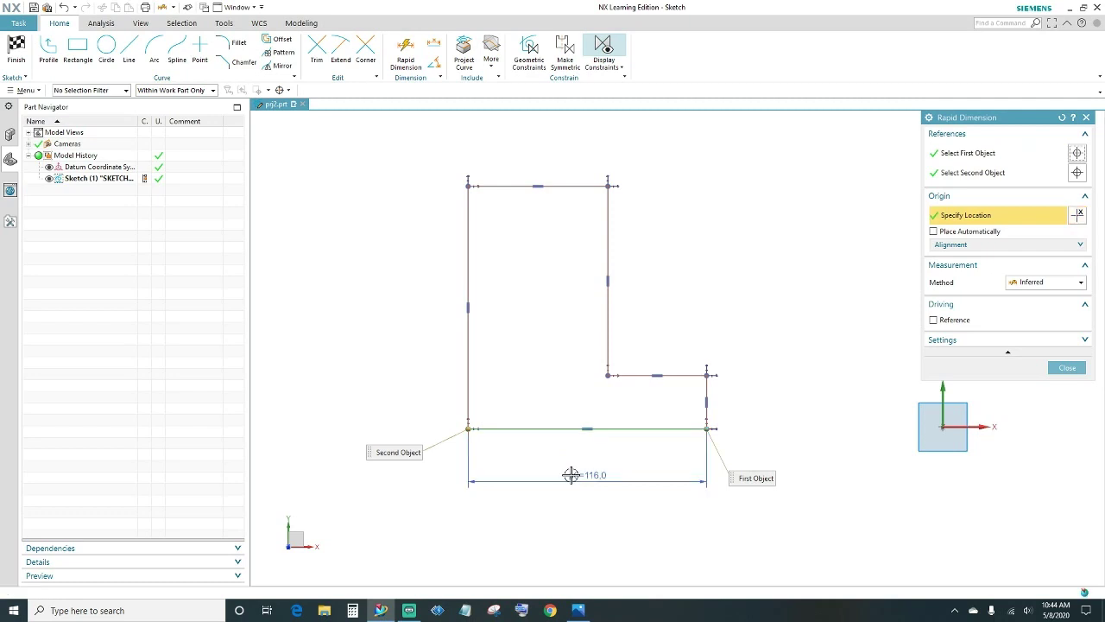
pyautogui.press('Return')
pyautogui.doubleClick(570, 475)
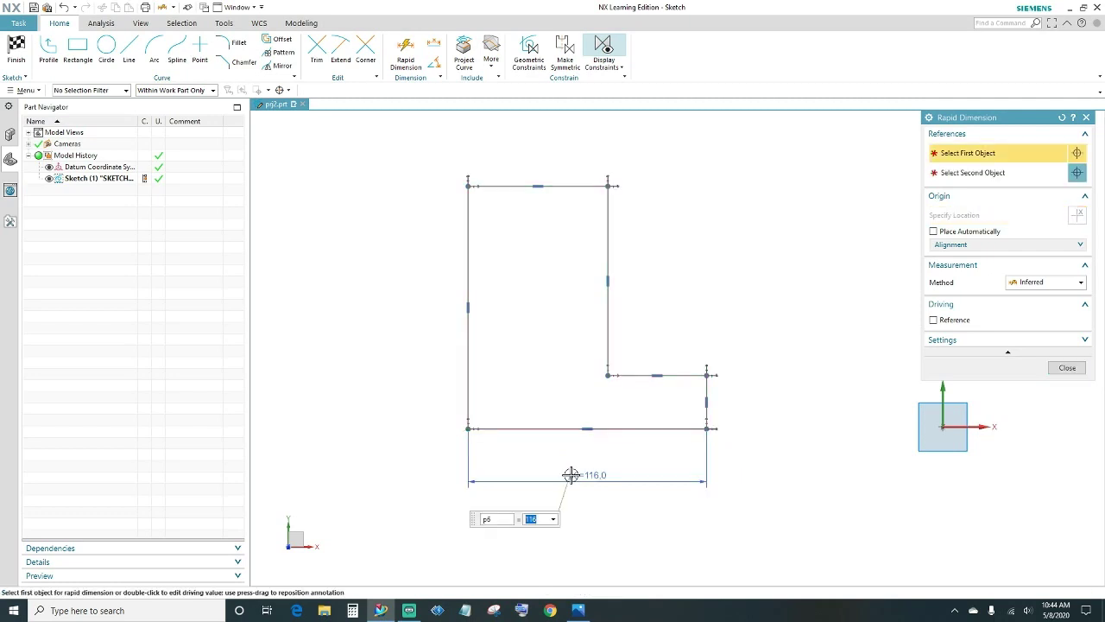
pyautogui.write('80')
pyautogui.press('Return')
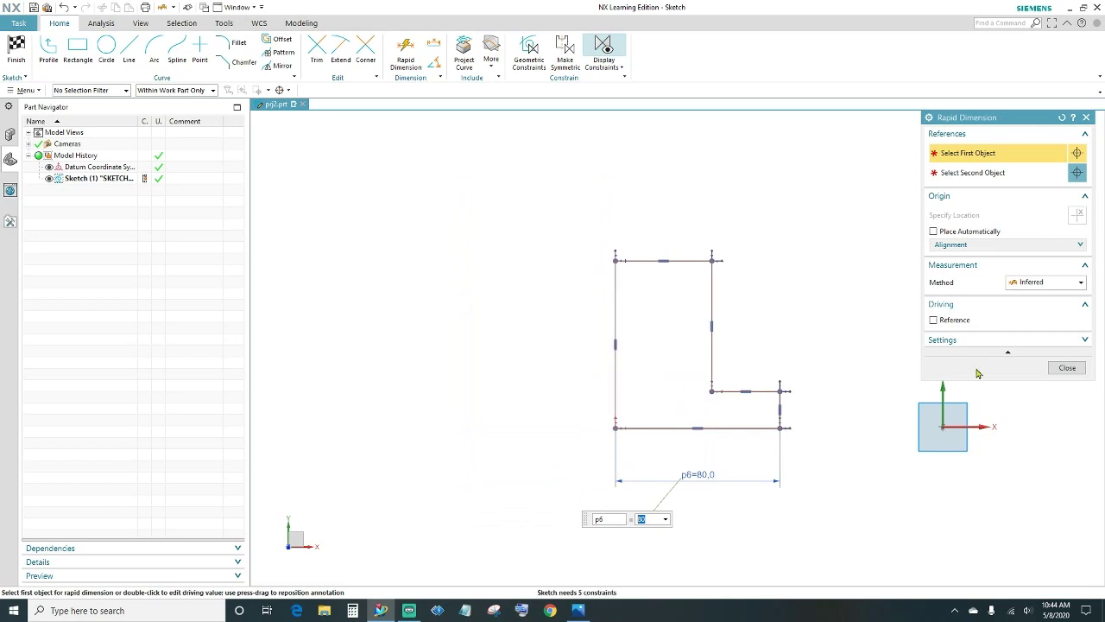
# Dimension the two outer upright lines, setting the short right end to 16 mm and the long left line to 68 mm.
pyautogui.click(780, 400)
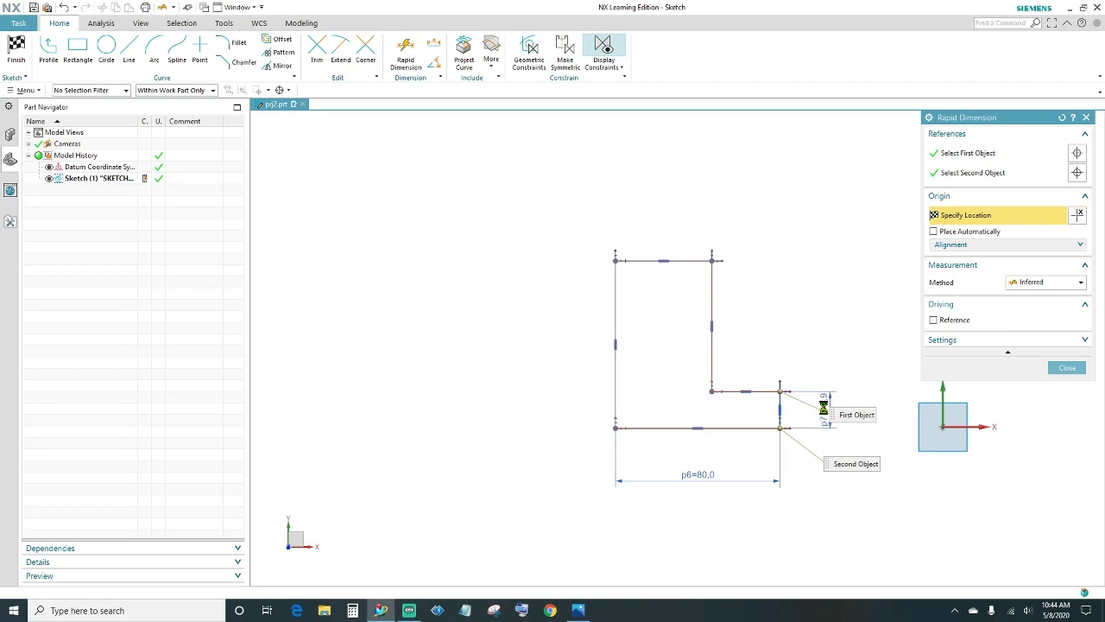
pyautogui.click(824, 408)
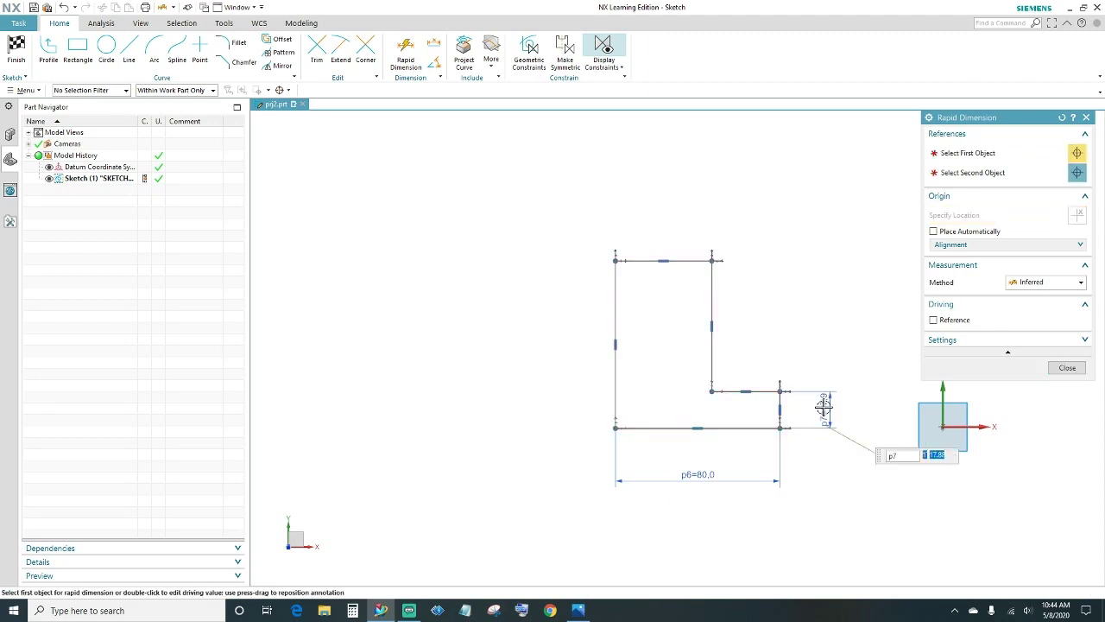
pyautogui.click(613, 386)
pyautogui.click(561, 362)
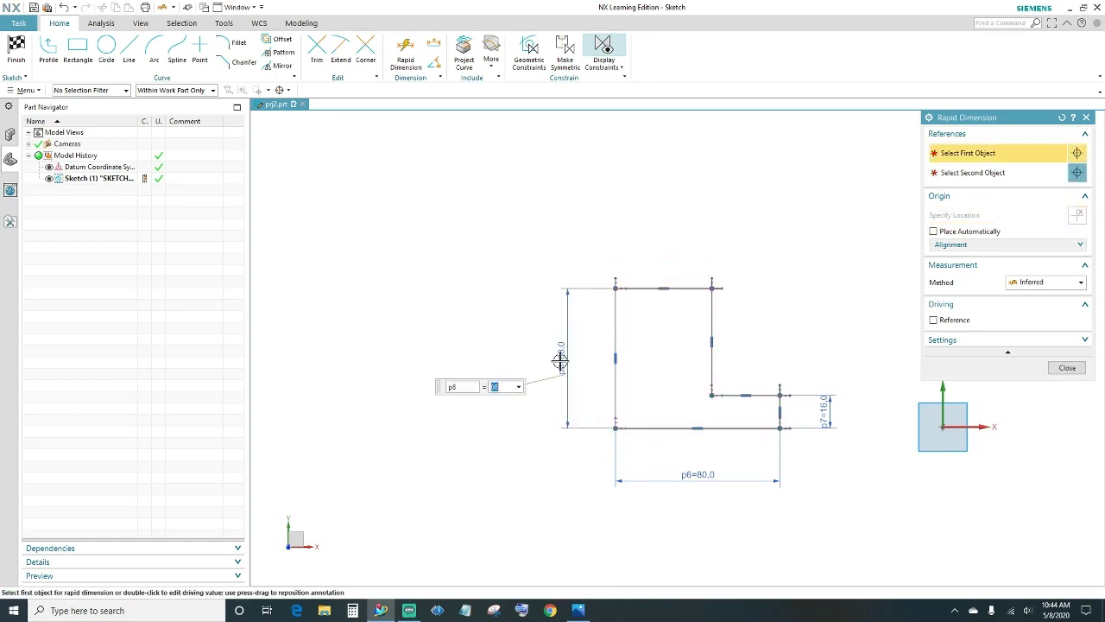
# Dimension the top line of the L-profile and set its length to 45 mm.
pyautogui.click(642, 284)
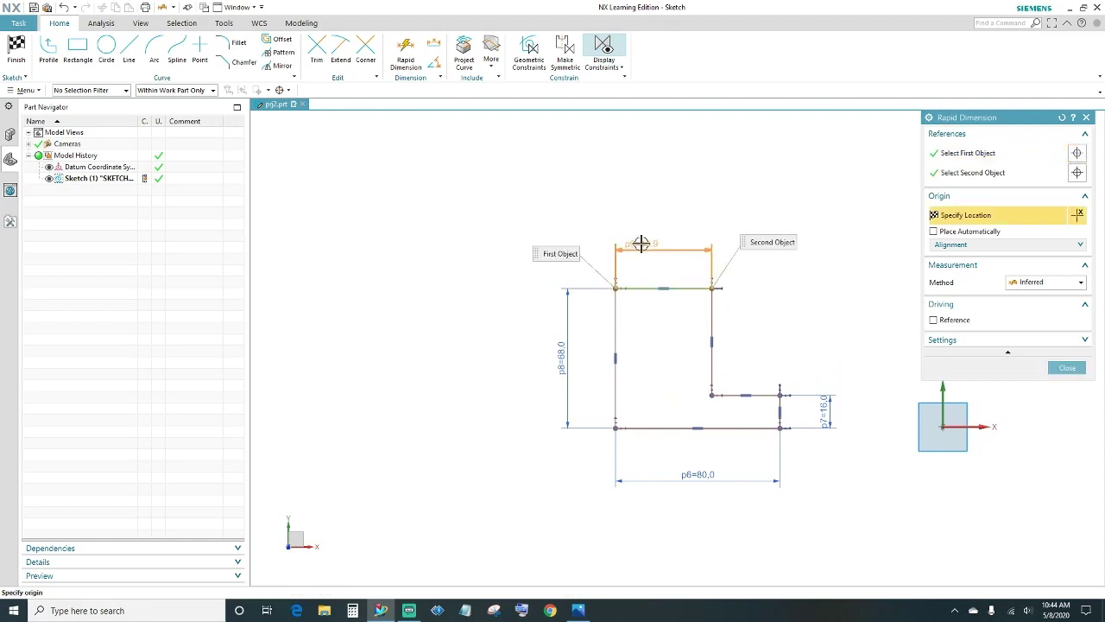
pyautogui.click(641, 244)
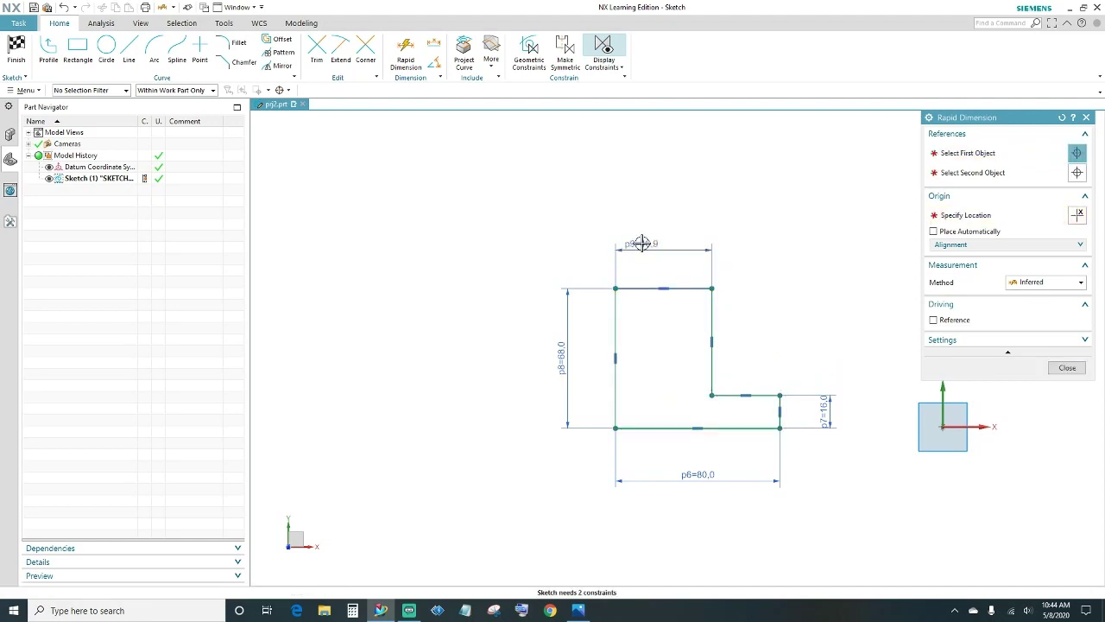
pyautogui.write('45')
pyautogui.press('Return')
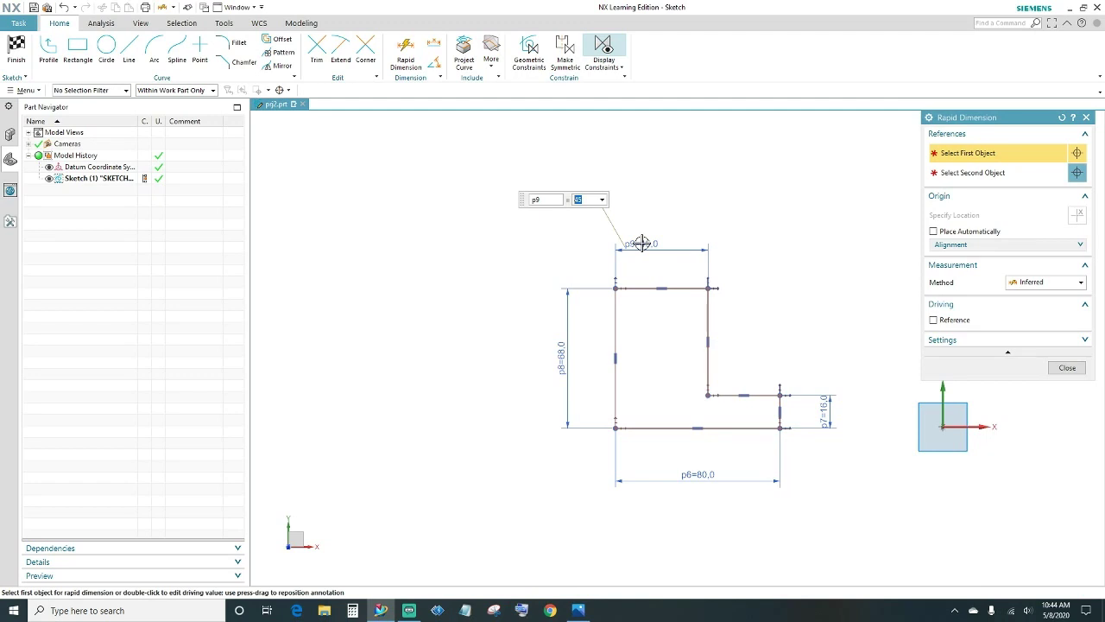
# Dimension the profile's lower-right corner horizontally from the Y axis and vertically from the X axis, keeping the drawn distances.
pyautogui.click(780, 428)
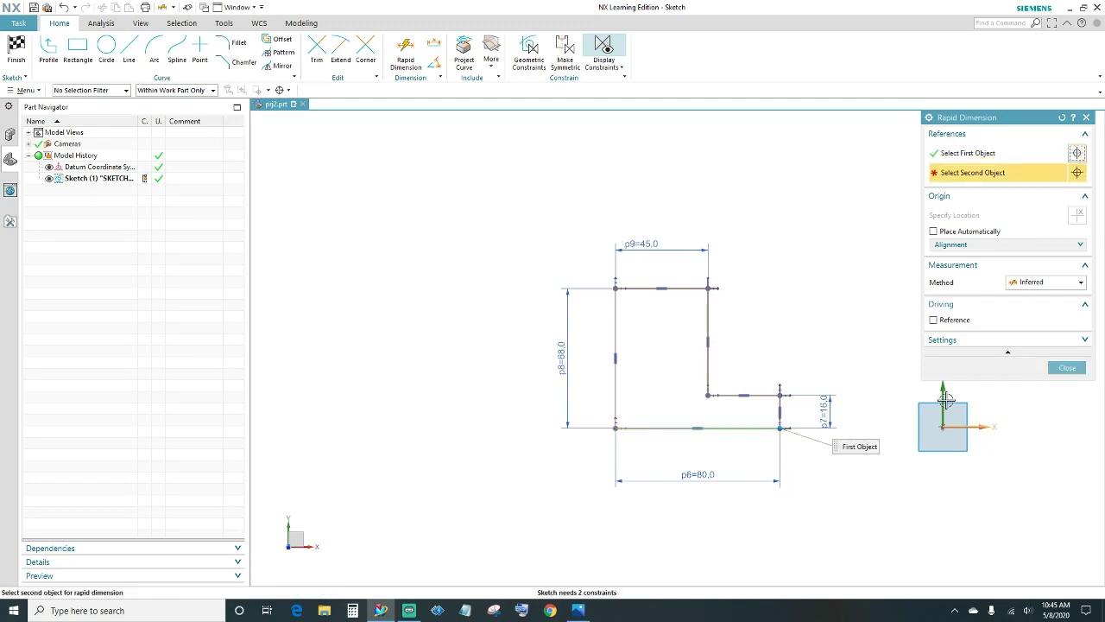
pyautogui.click(942, 404)
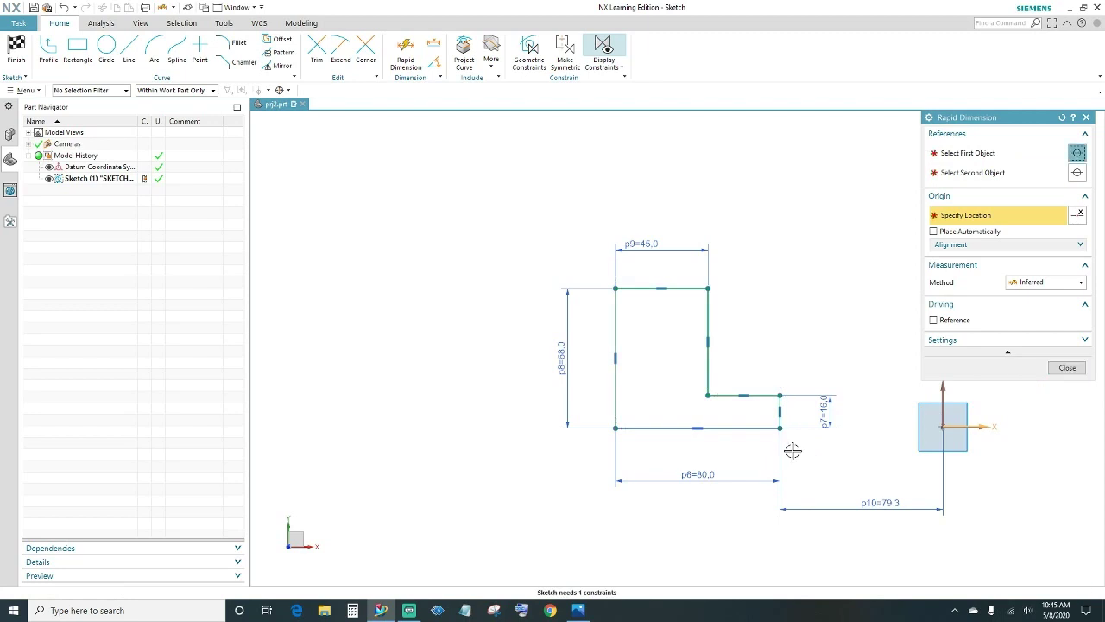
pyautogui.click(793, 450)
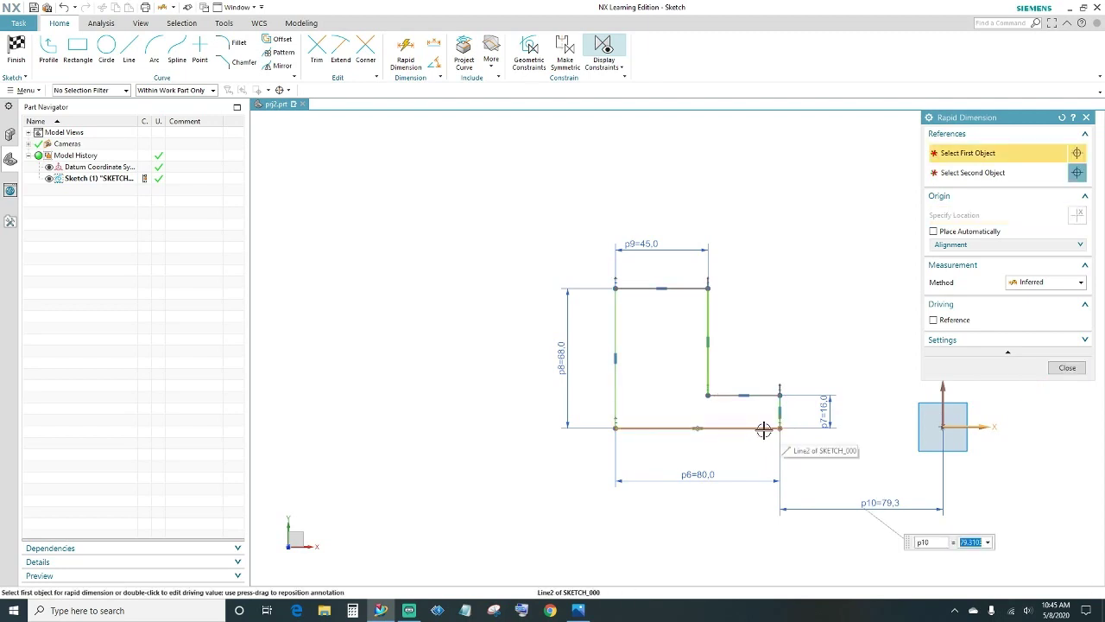
pyautogui.click(764, 430)
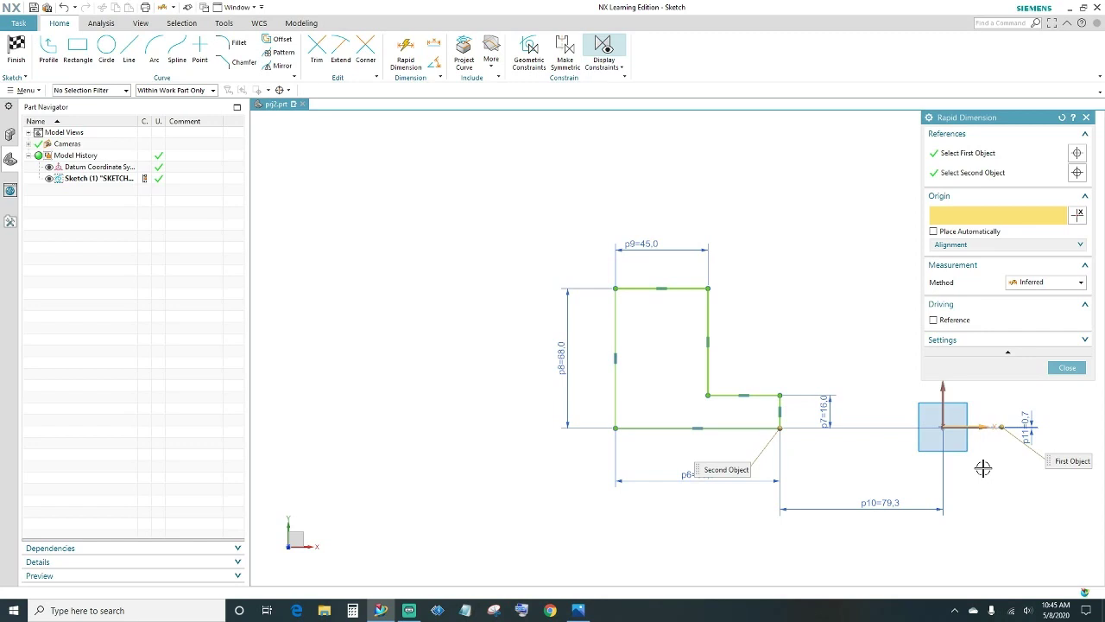
pyautogui.press('Escape')
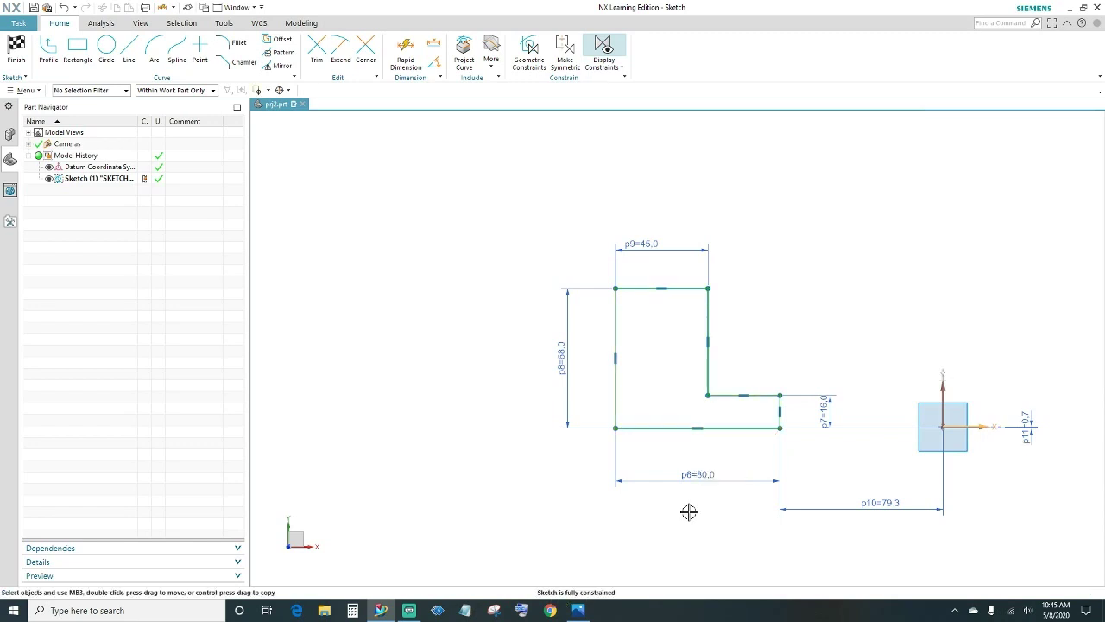
# Finish the sketch and revolve the L-profile 360° about its long left line into a solid hub.
pyautogui.click(15, 51)
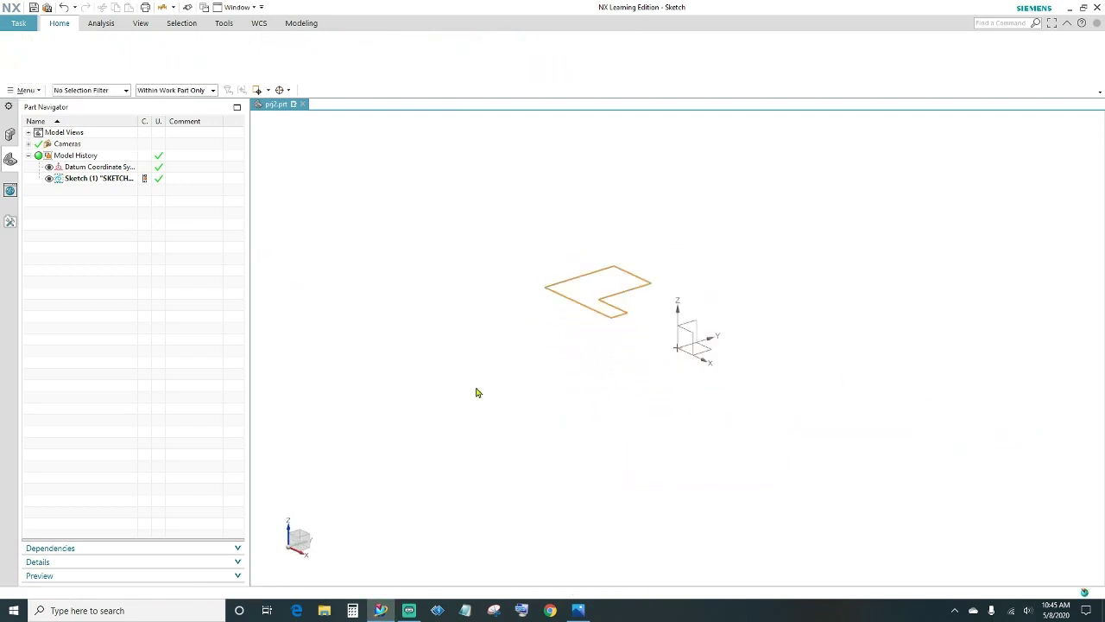
pyautogui.moveTo(475, 348)
pyautogui.mouseDown(button='middle')
pyautogui.moveTo(511, 344)
pyautogui.moveTo(528, 415)
pyautogui.moveTo(518, 424)
pyautogui.moveTo(514, 414)
pyautogui.mouseUp(button='middle')
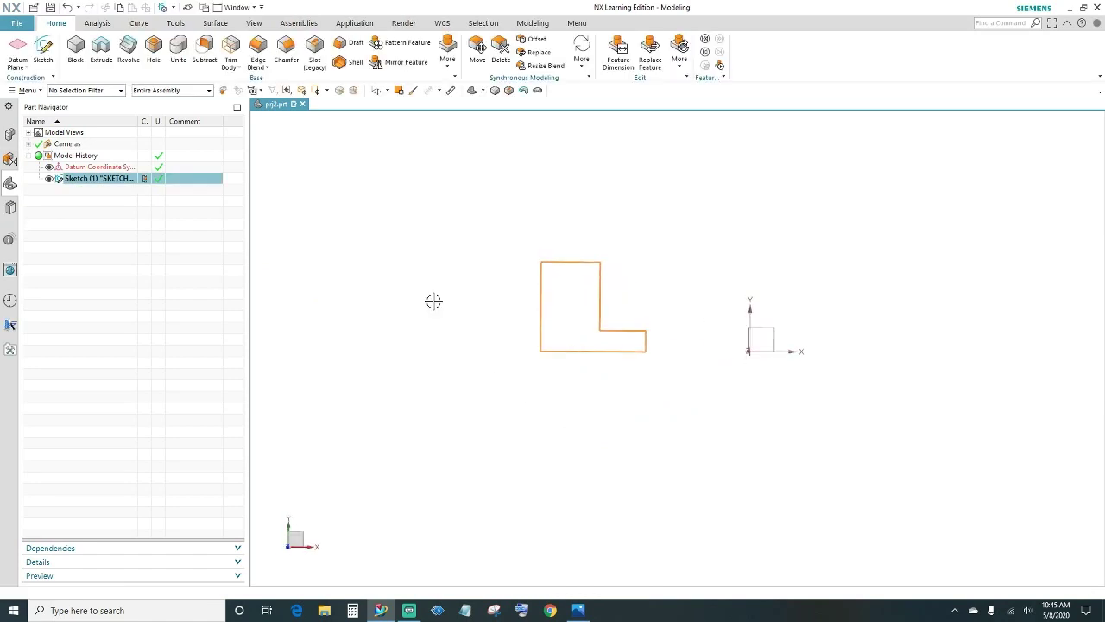
pyautogui.click(127, 50)
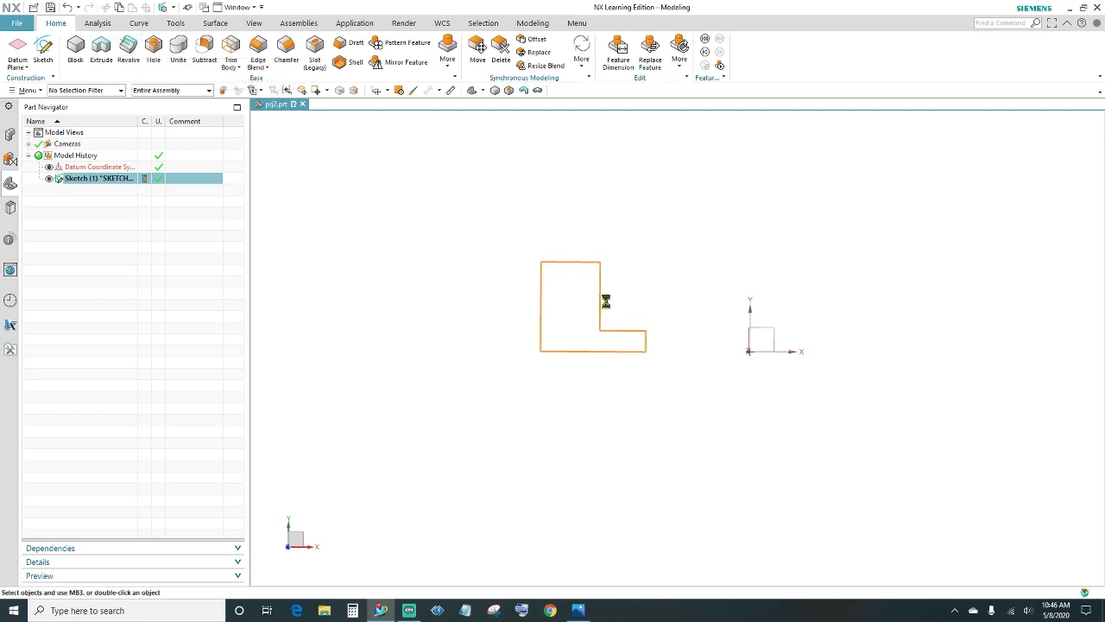
pyautogui.click(561, 266)
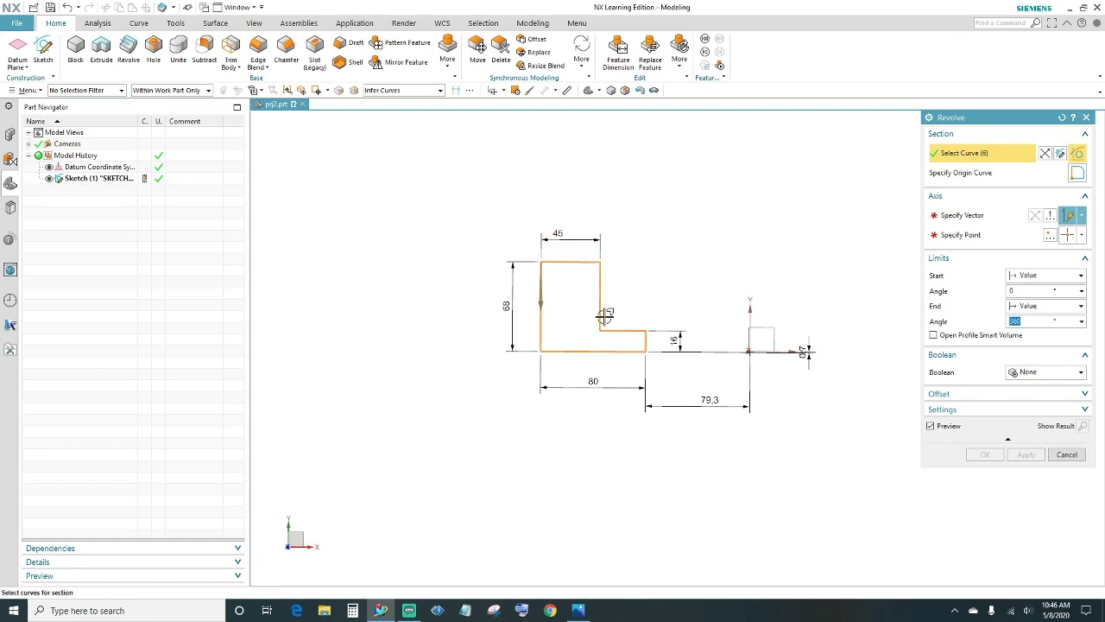
pyautogui.middleClick(870, 255)
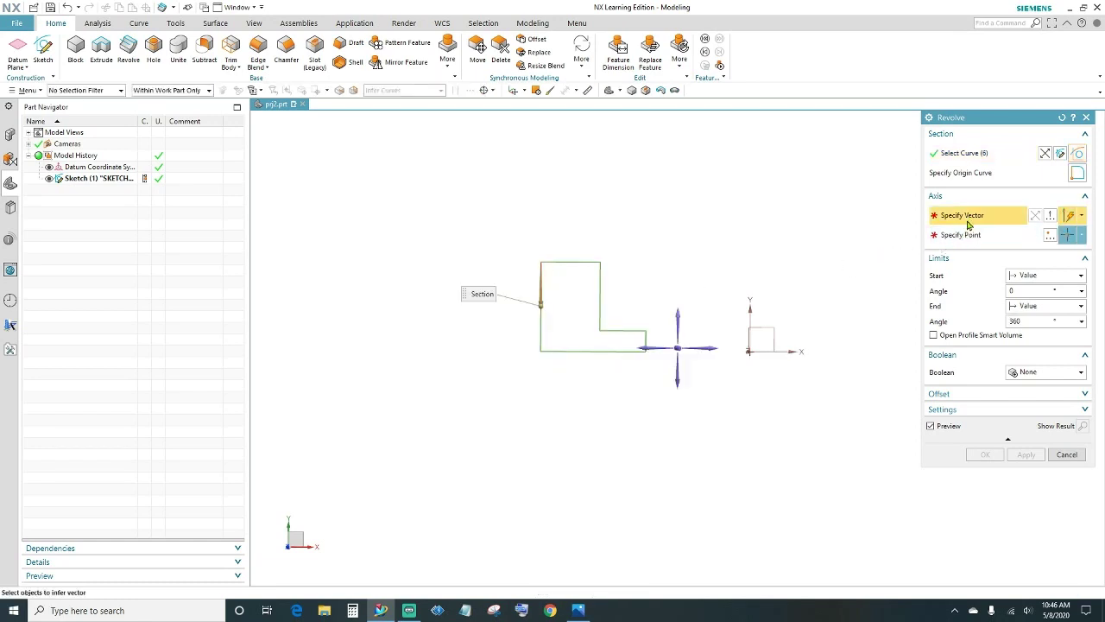
pyautogui.click(540, 329)
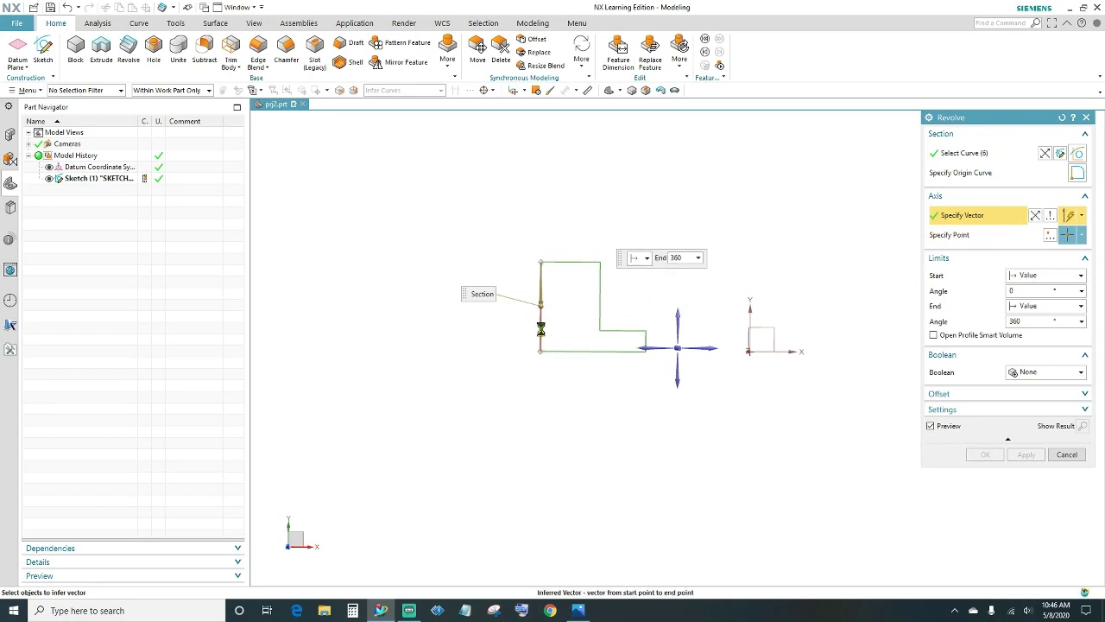
pyautogui.moveTo(636, 411); pyautogui.dragTo(635, 389, button='middle')
pyautogui.click(985, 454)
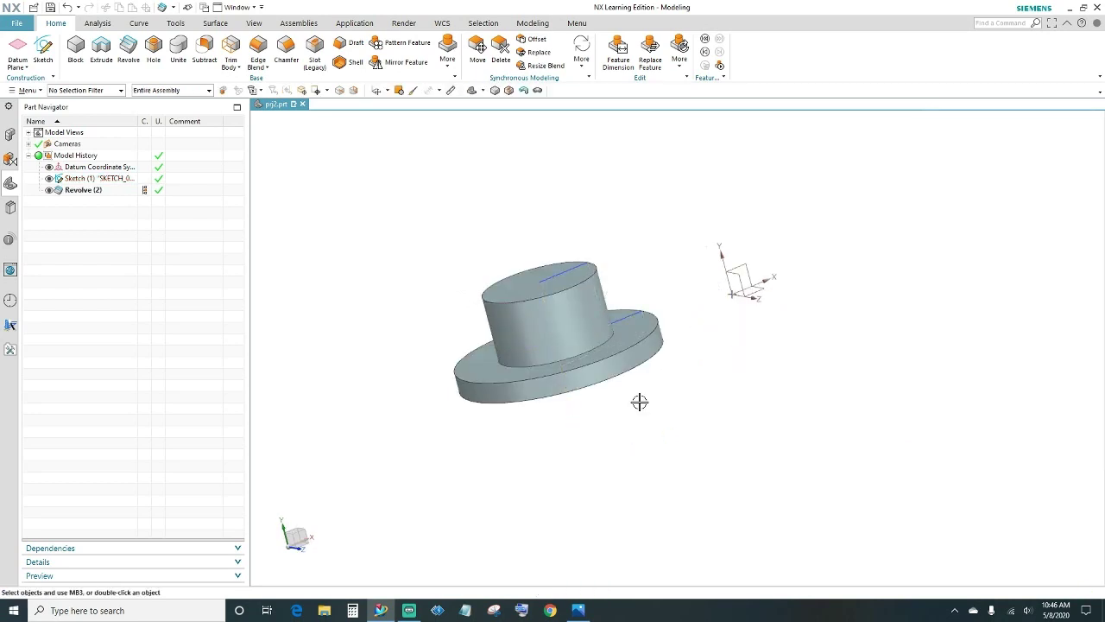
# Check the flange hole sizes in the prj2.jpg drawing and start a simple hole with its point on the flange's upper face.
pyautogui.click(578, 610)
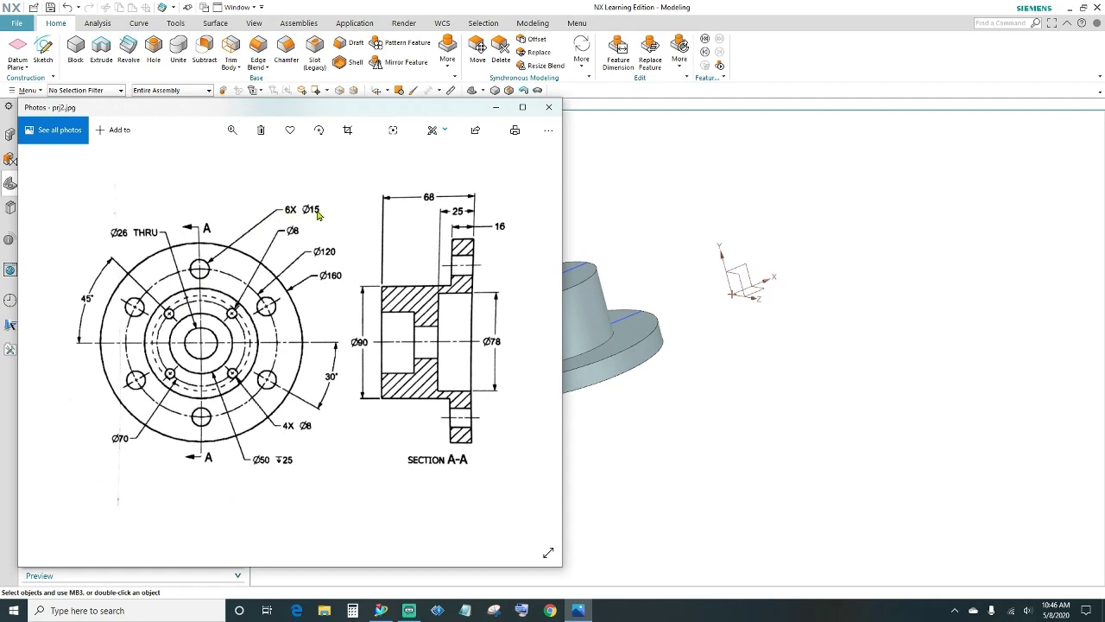
pyautogui.click(495, 108)
pyautogui.moveTo(587, 230); pyautogui.dragTo(604, 313, button='middle')
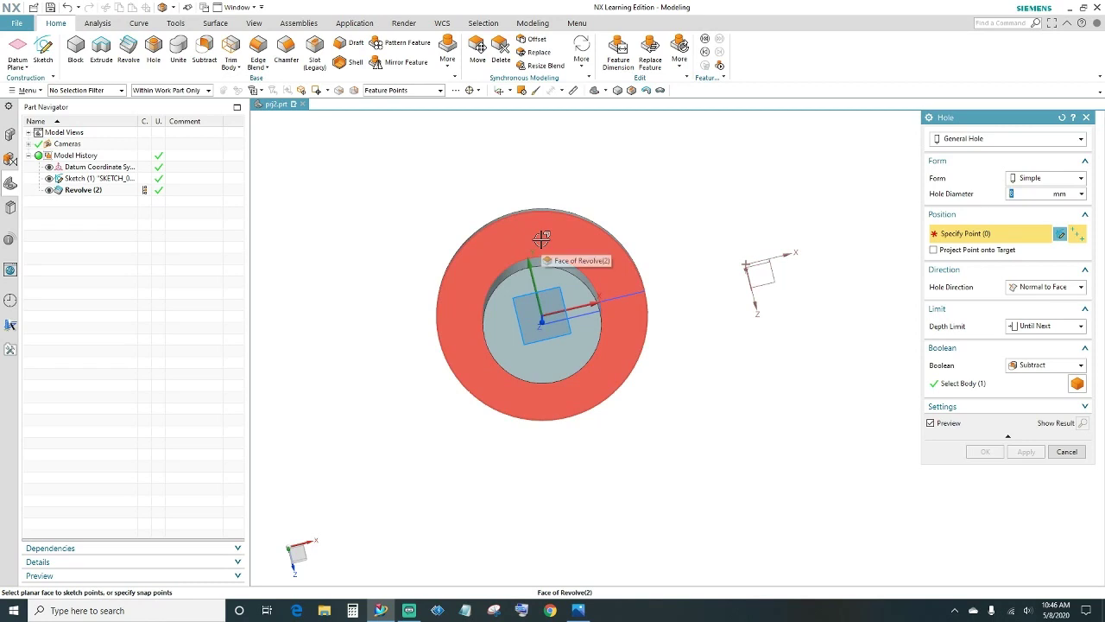
pyautogui.click(542, 239)
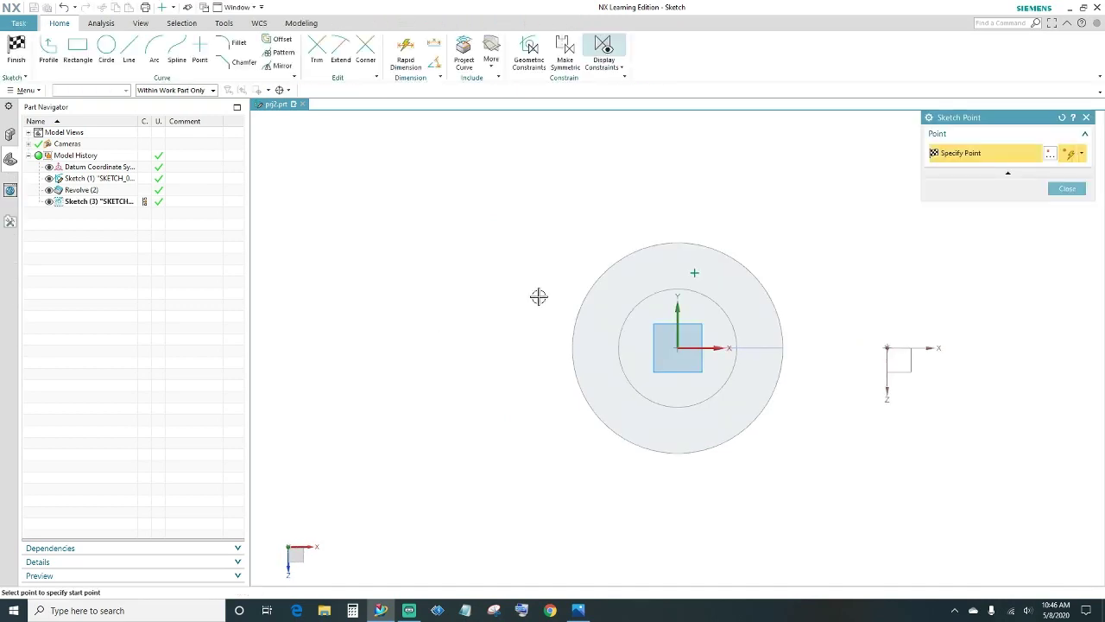
# Dimension the hole point vertically from the sketch origin and set the distance to 60 mm.
pyautogui.click(406, 52)
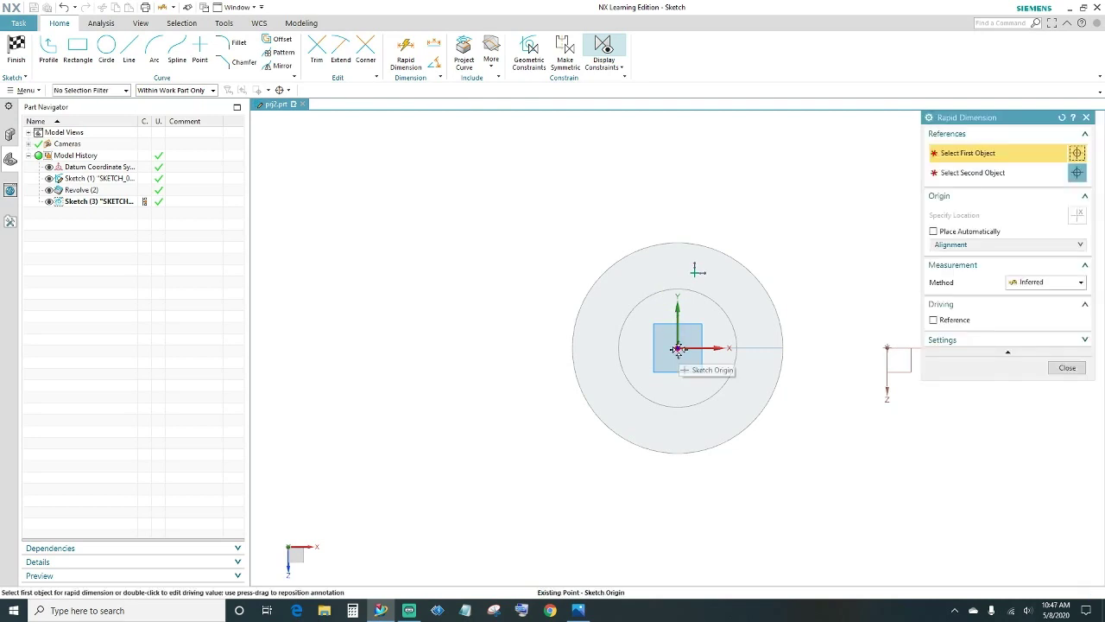
pyautogui.click(677, 348)
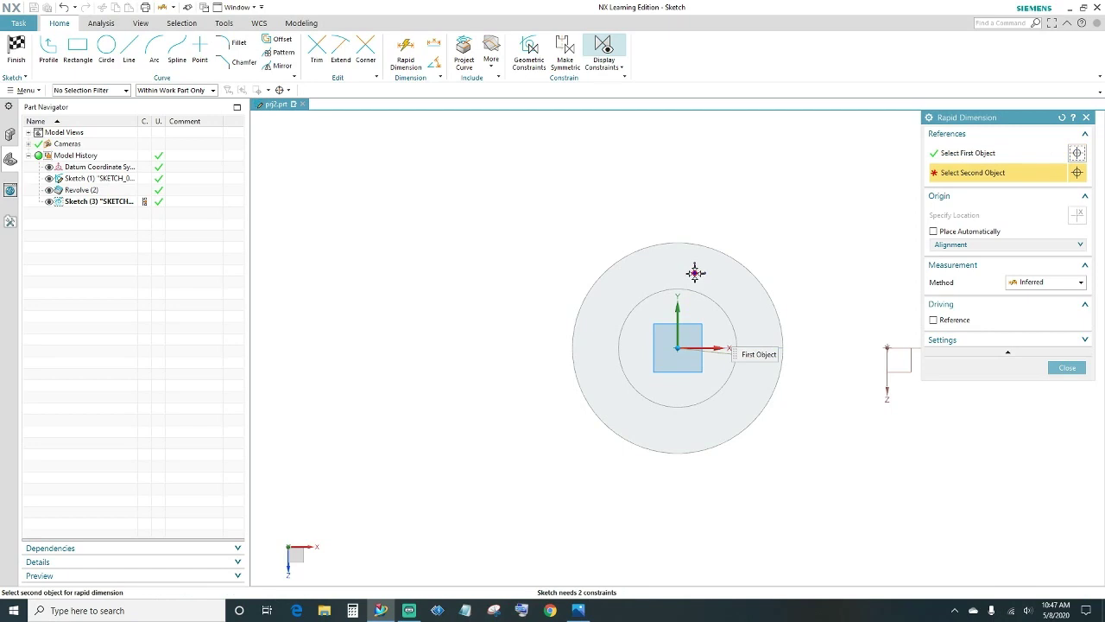
pyautogui.click(695, 273)
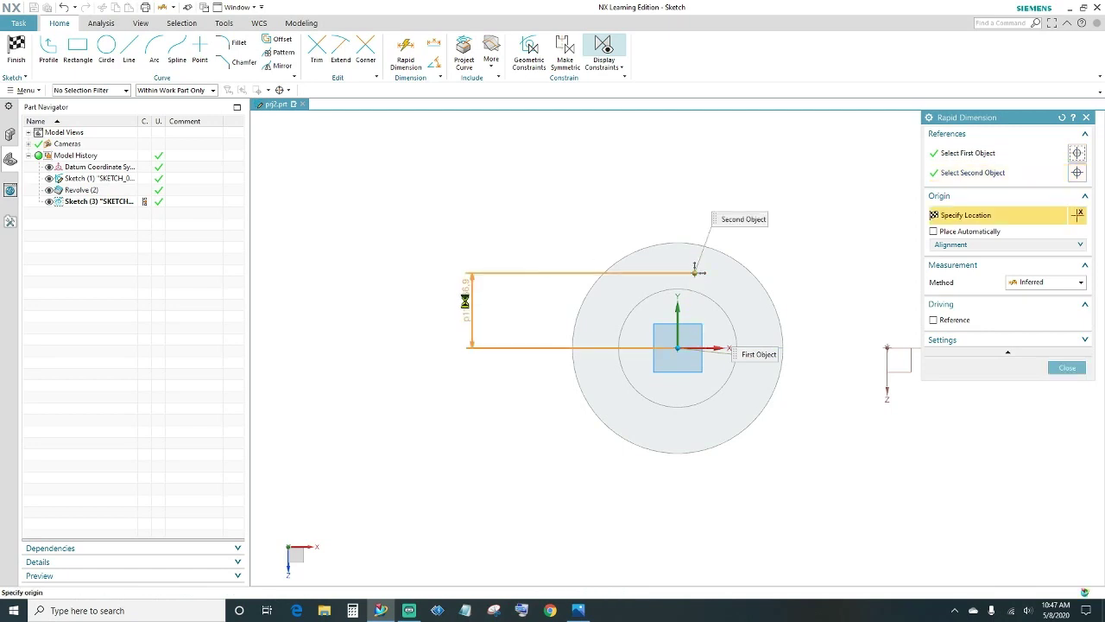
pyautogui.click(462, 301)
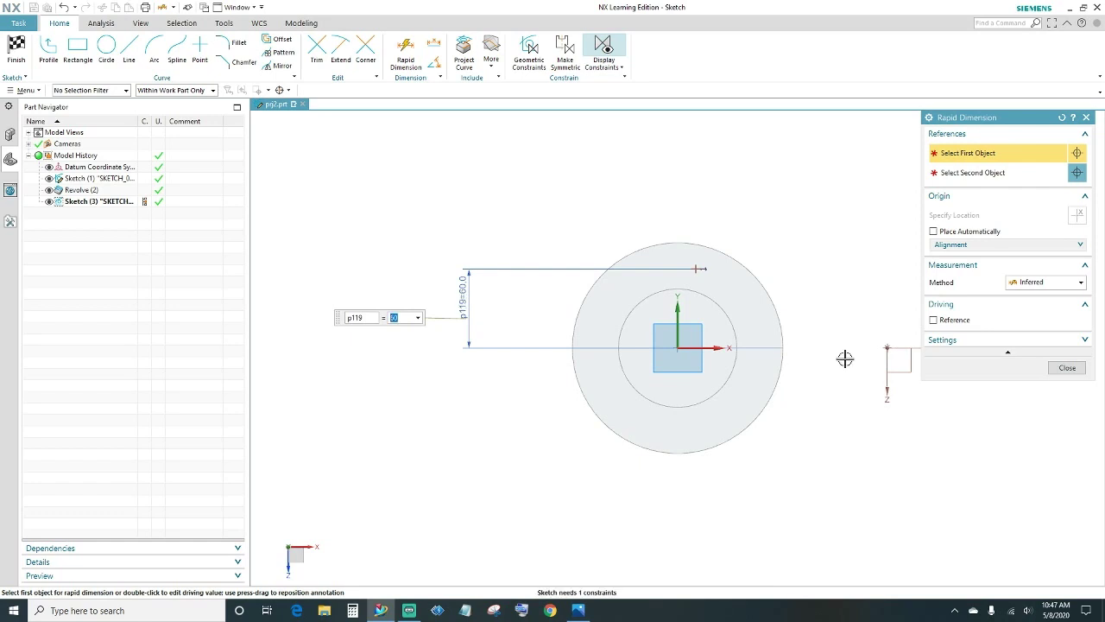
pyautogui.click(1066, 369)
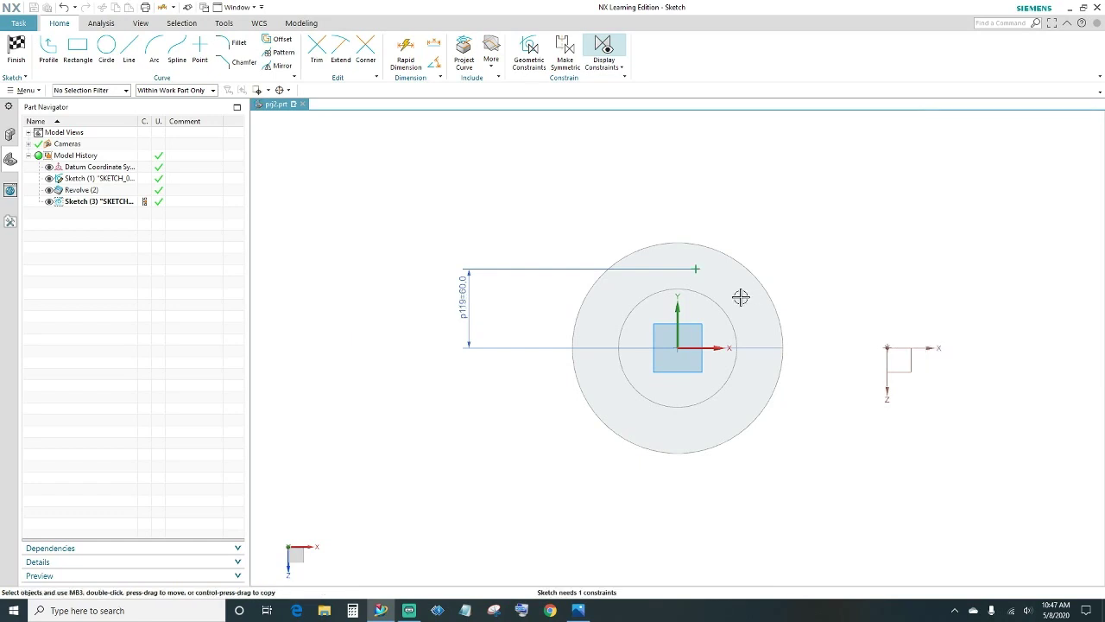
# Align the hole point vertically with the sketch origin and finish the sketch.
pyautogui.click(695, 268)
pyautogui.click(677, 348)
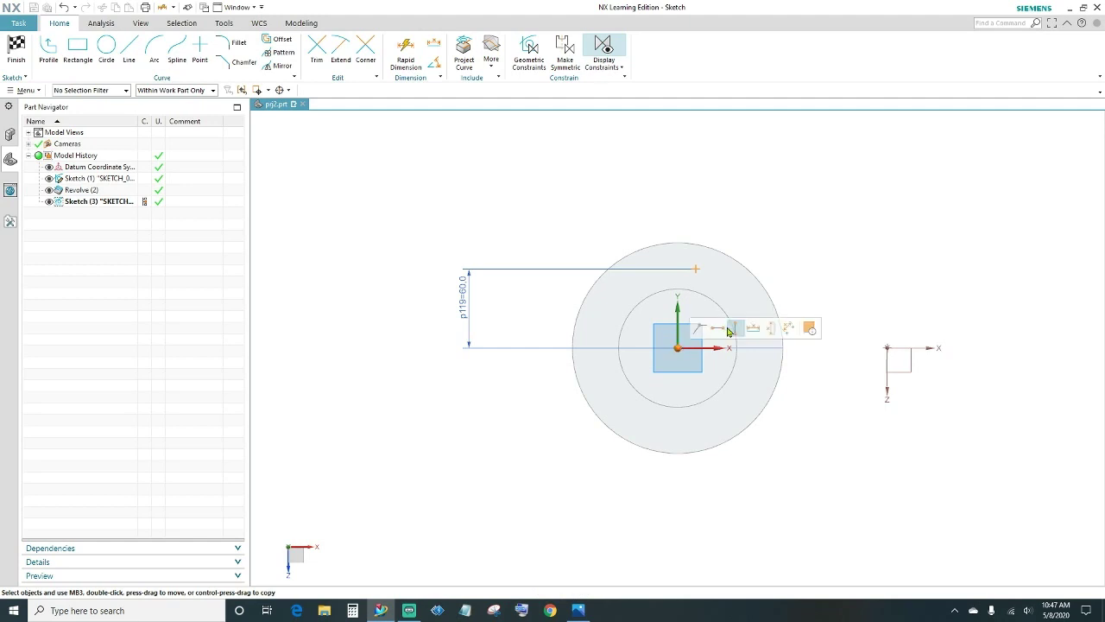
pyautogui.click(738, 329)
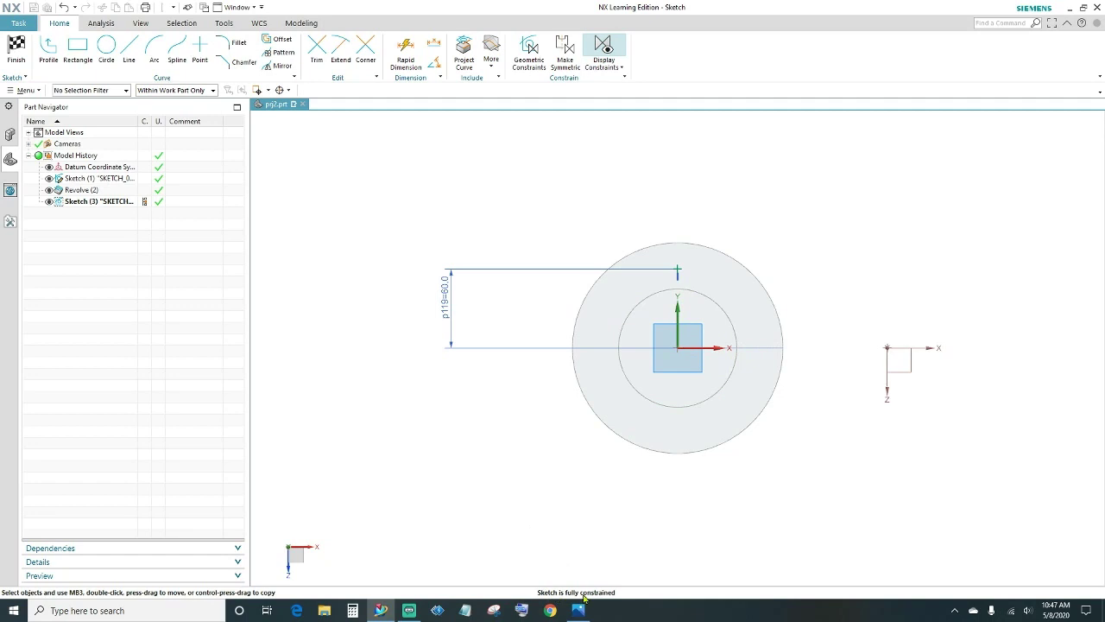
pyautogui.click(16, 49)
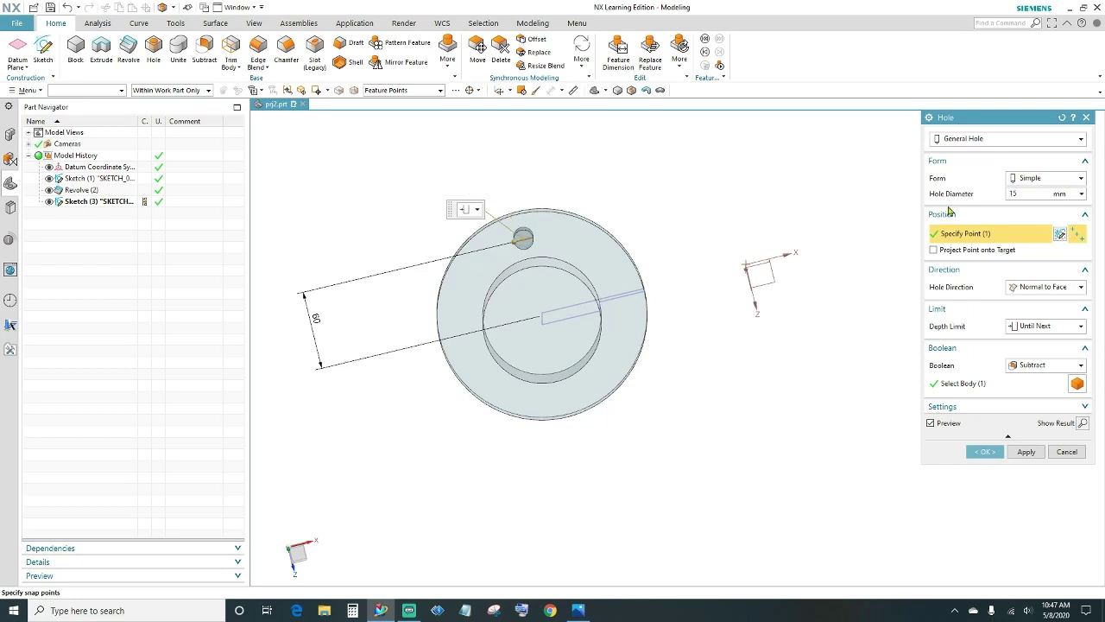
# Cut the 15 mm simple hole through the flange, subtracting normal to the face with the depth limit Until Next.
pyautogui.moveTo(725, 366); pyautogui.dragTo(828, 372, button='middle')
pyautogui.moveTo(637, 370); pyautogui.dragTo(426, 244, button='middle')
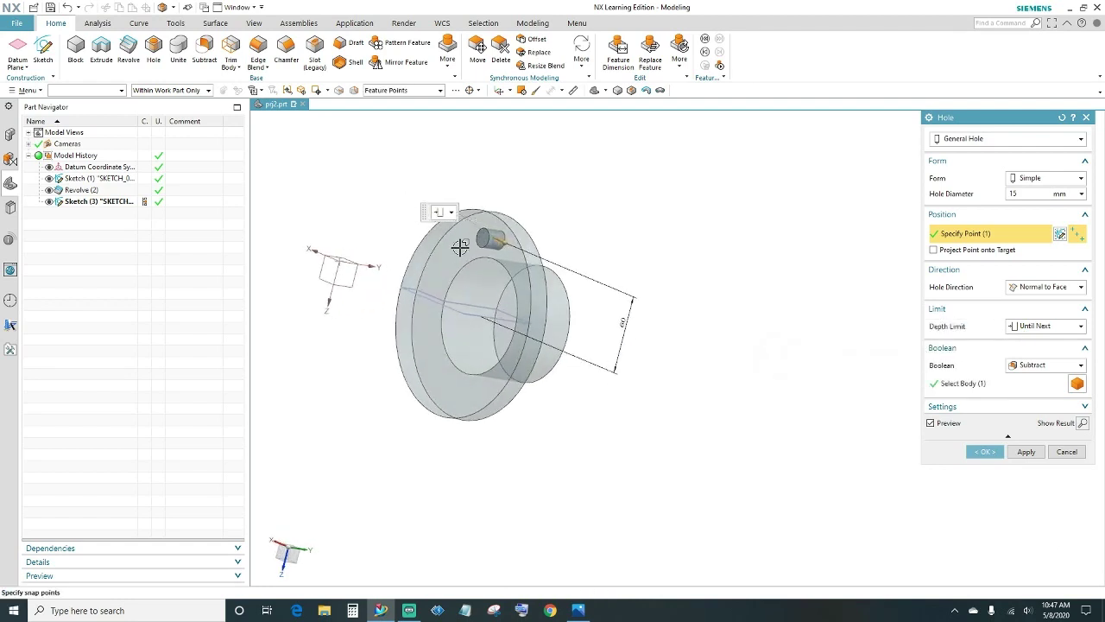
pyautogui.moveTo(691, 264); pyautogui.dragTo(516, 269, button='middle')
pyautogui.click(985, 452)
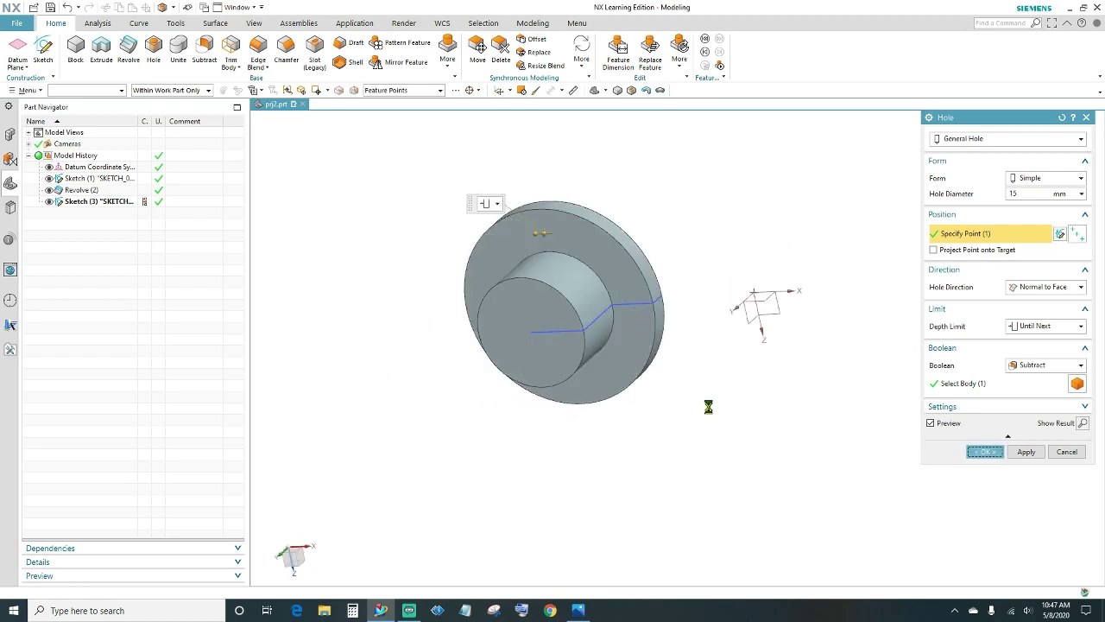
pyautogui.moveTo(696, 405); pyautogui.dragTo(686, 383, button='middle')
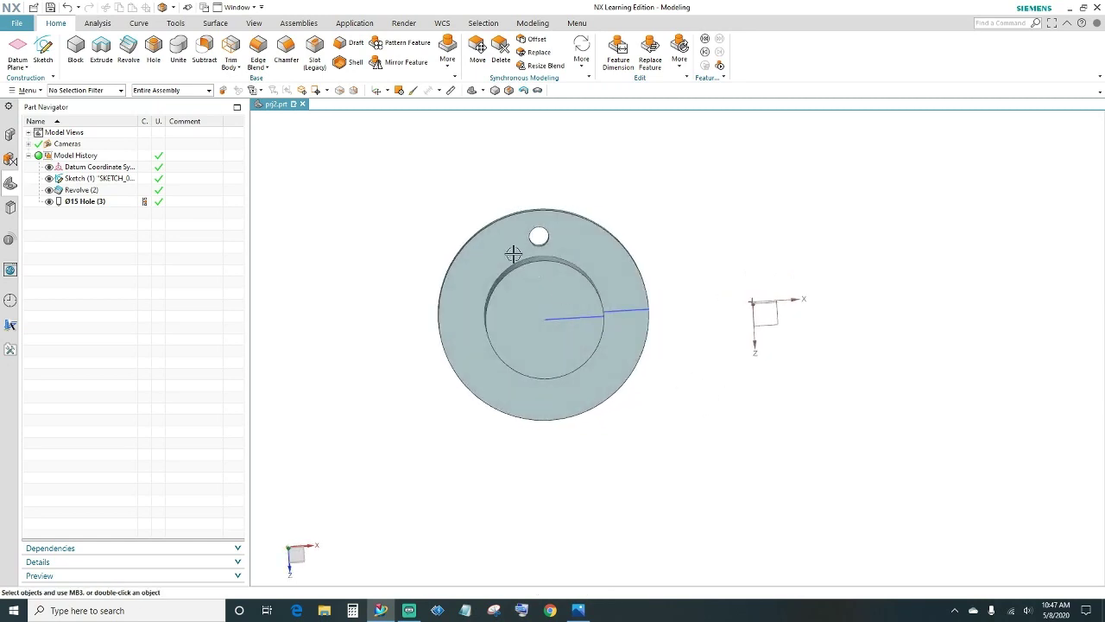
# Set up a circular pattern of the 15 mm flange hole about the hub's central axis through its centre point.
pyautogui.click(399, 45)
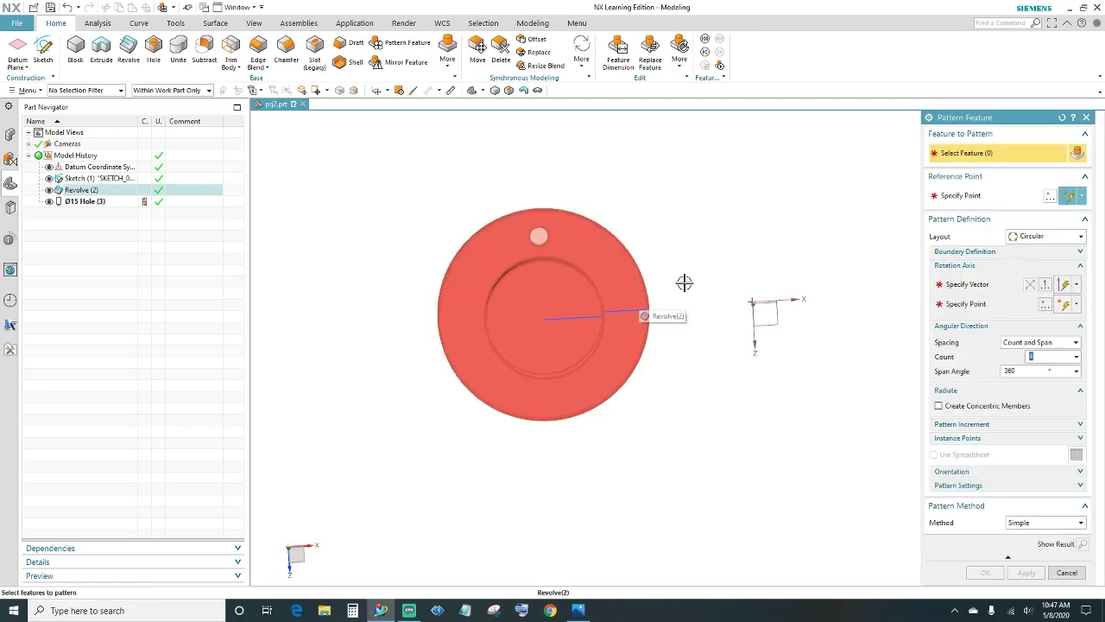
pyautogui.moveTo(653, 175); pyautogui.dragTo(669, 187, button='middle')
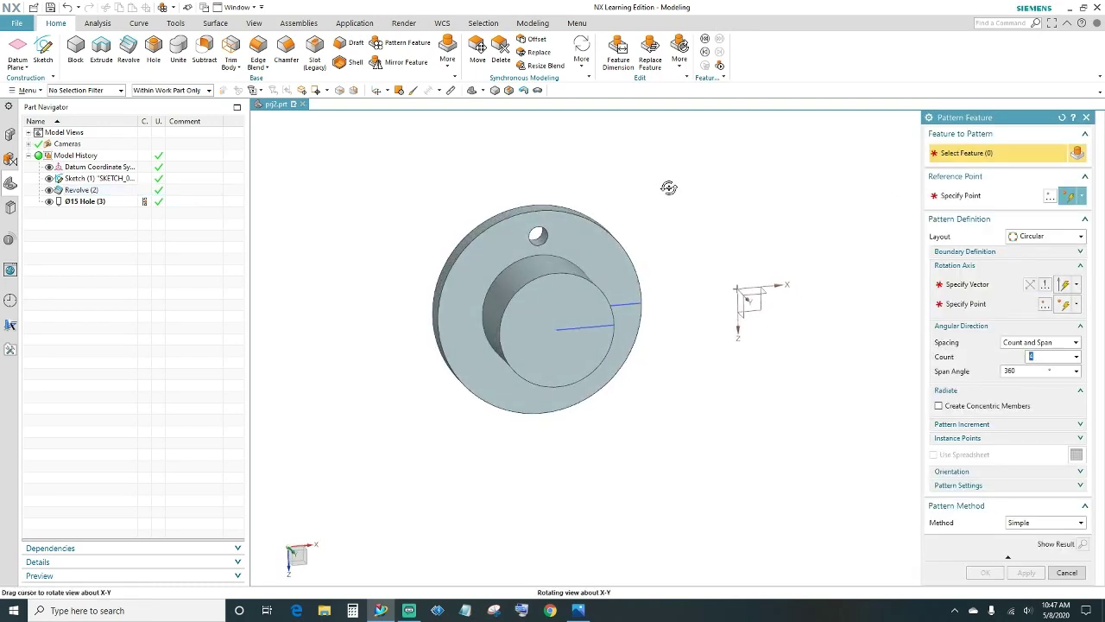
pyautogui.click(541, 238)
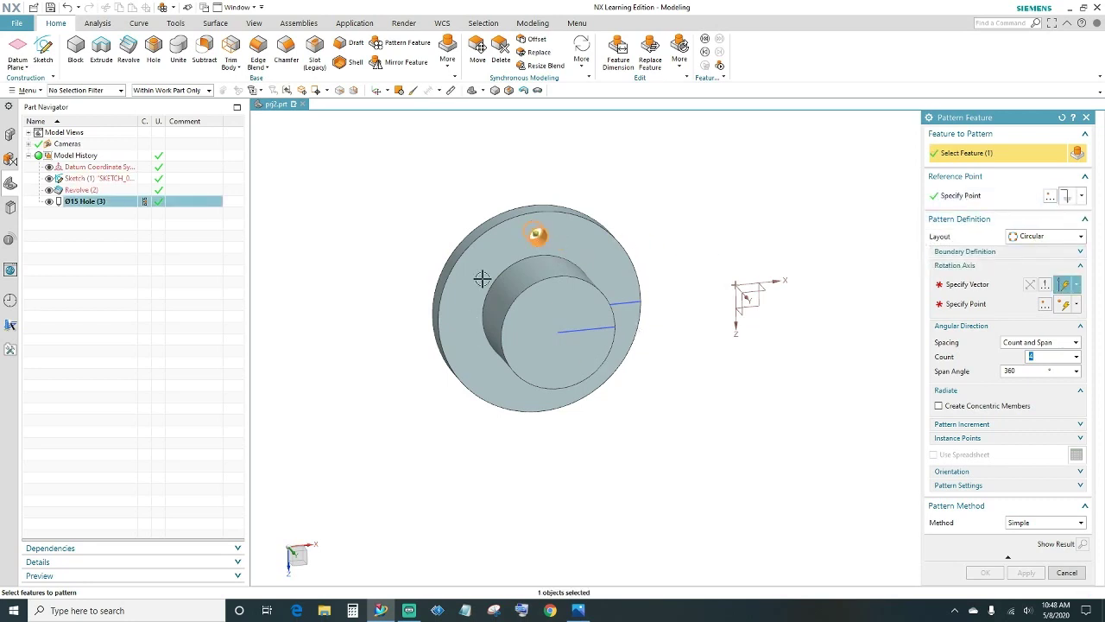
pyautogui.click(992, 289)
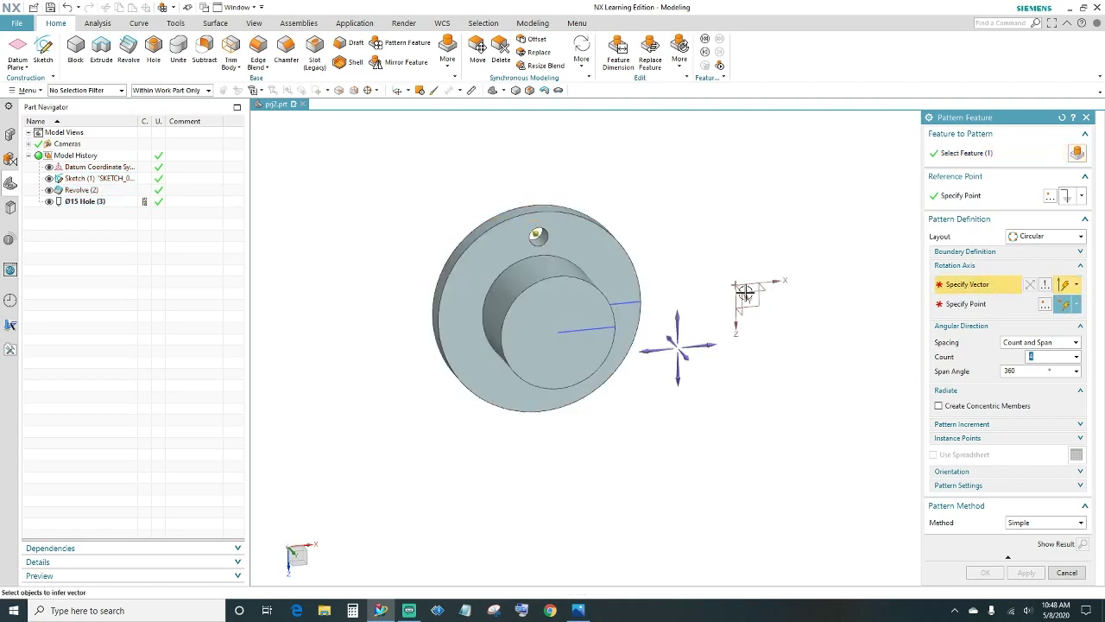
pyautogui.moveTo(715, 367)
pyautogui.mouseDown(button='middle')
pyautogui.moveTo(714, 378)
pyautogui.moveTo(701, 373)
pyautogui.mouseUp(button='middle')
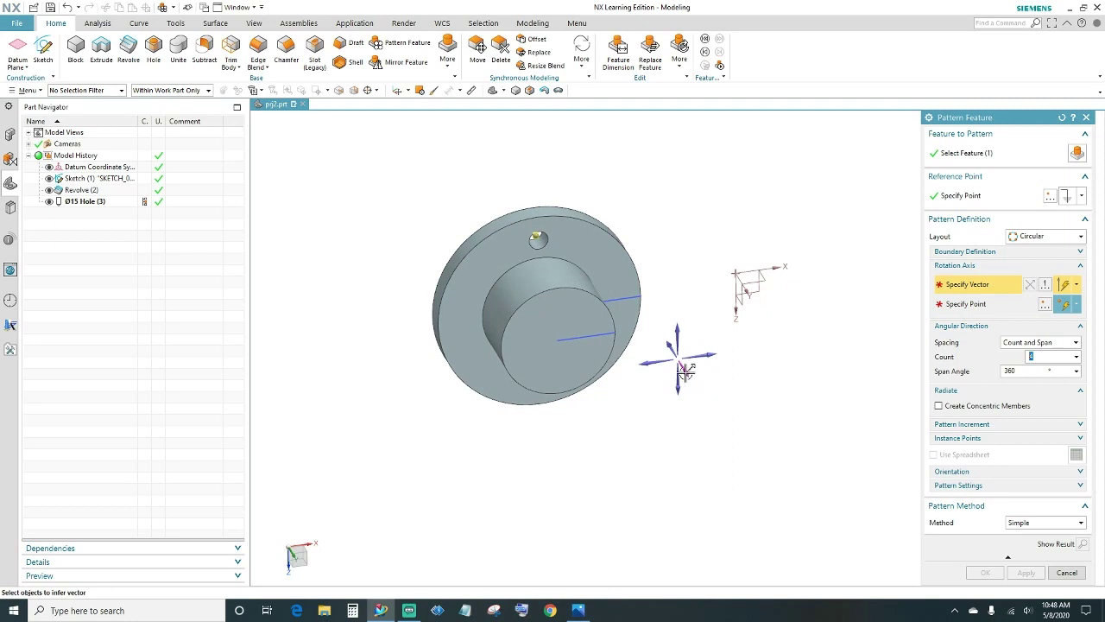
pyautogui.click(685, 372)
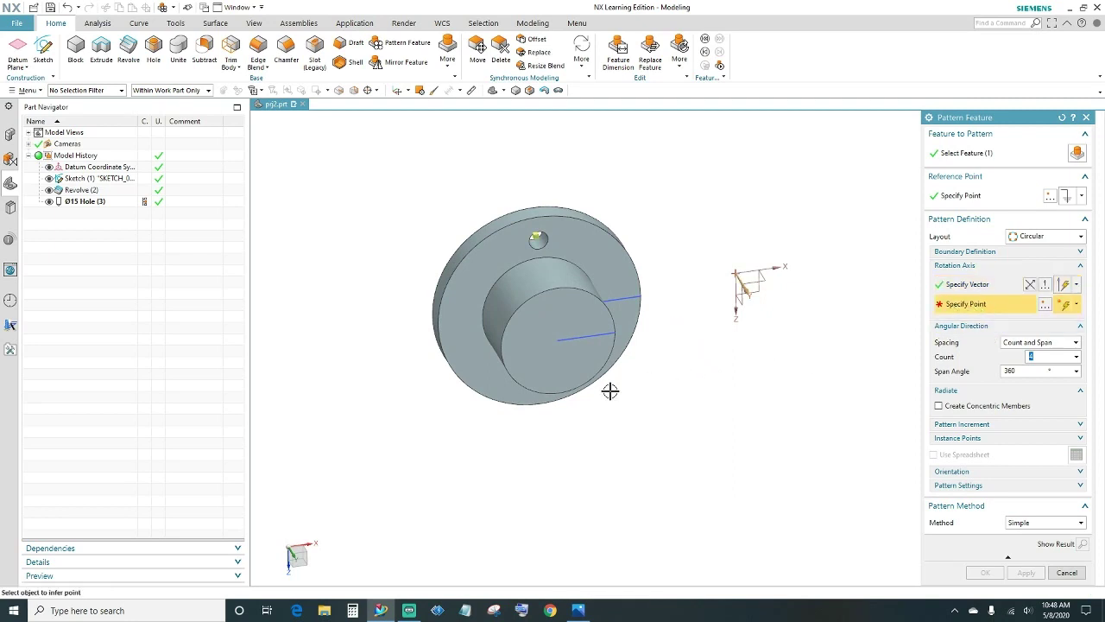
pyautogui.moveTo(599, 400); pyautogui.dragTo(535, 323, button='middle')
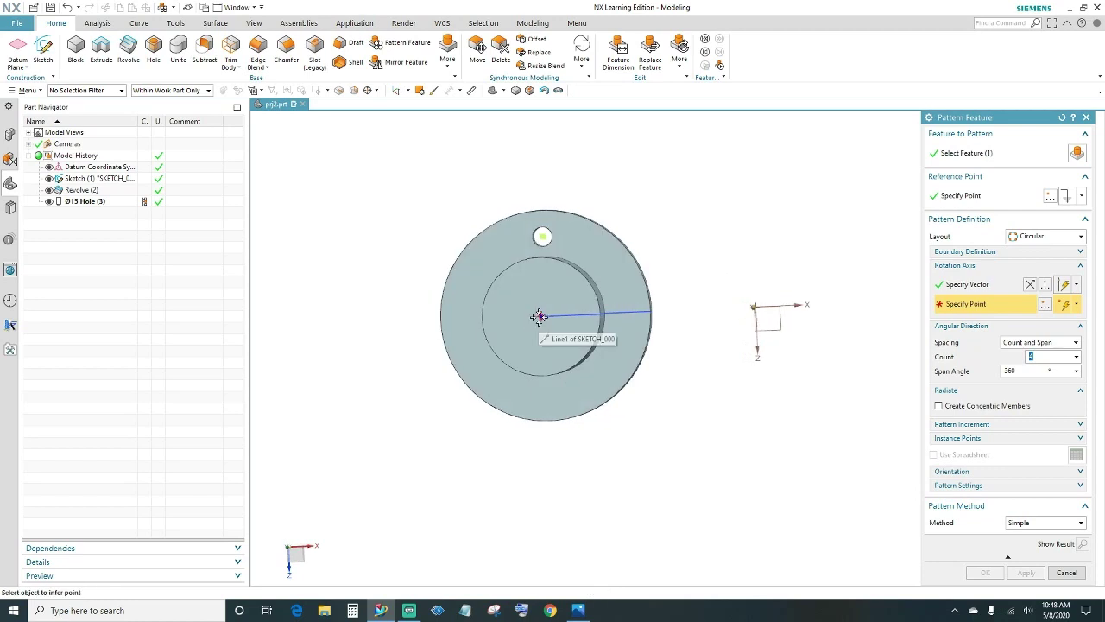
pyautogui.click(539, 316)
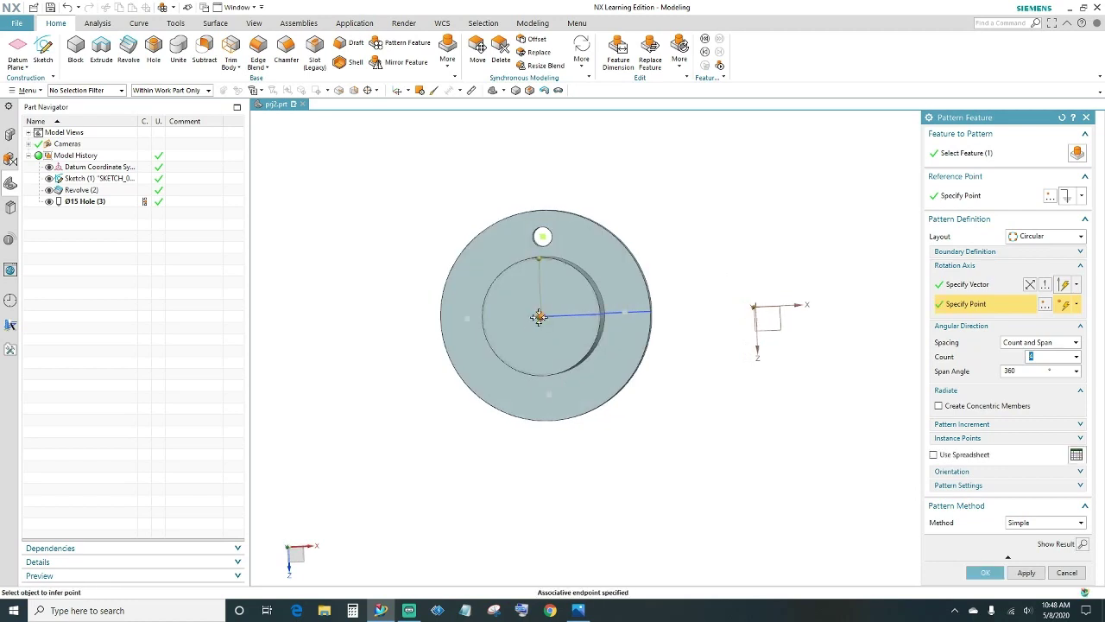
# Set the pattern count to 6 over a 360° span and create the ring of flange holes.
pyautogui.doubleClick(1032, 357)
pyautogui.write('6')
pyautogui.press('Tab')
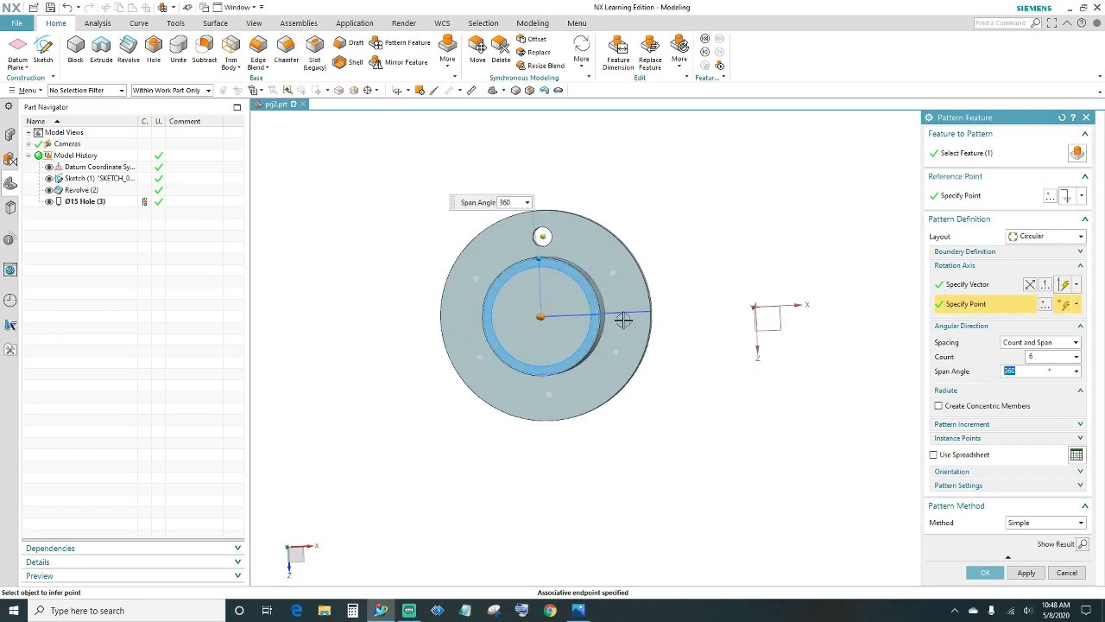
pyautogui.middleClick(555, 419)
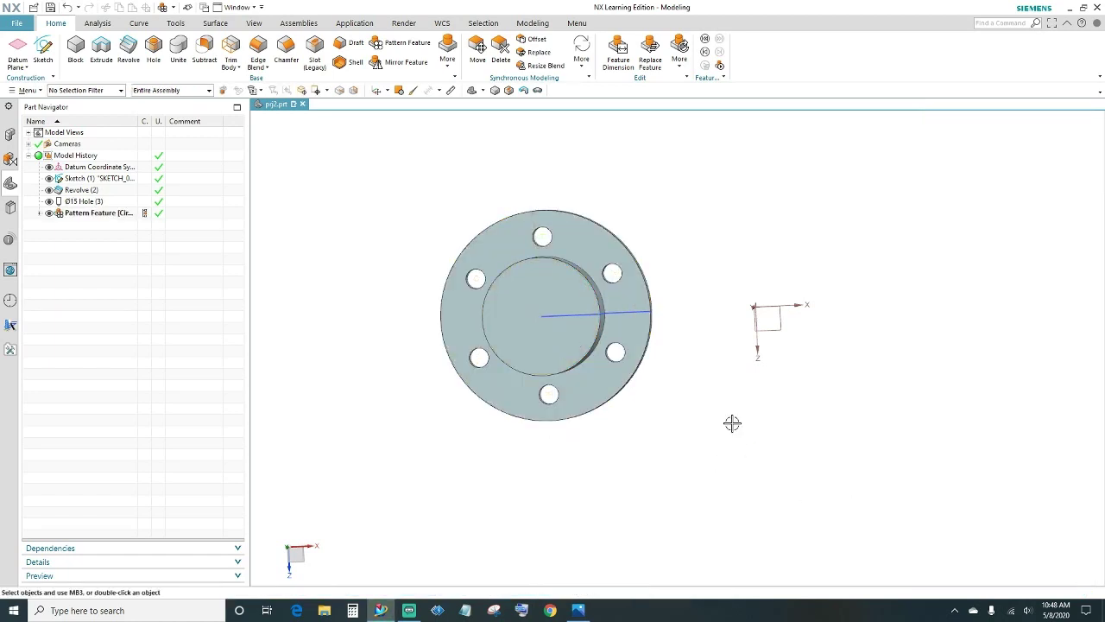
# Start a new hole with its sketch point on the flange's flat outer face, opposite the boss.
pyautogui.moveTo(728, 445)
pyautogui.mouseDown(button='middle')
pyautogui.moveTo(719, 451)
pyautogui.moveTo(728, 437)
pyautogui.moveTo(727, 446)
pyautogui.mouseUp(button='middle')
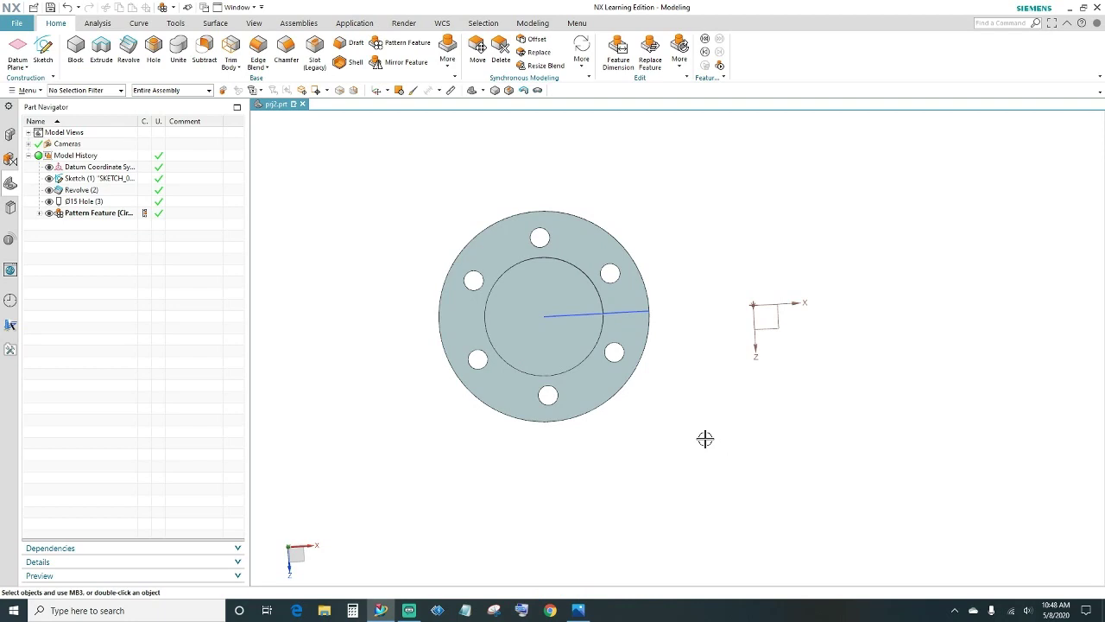
pyautogui.moveTo(671, 411); pyautogui.dragTo(563, 441, button='middle')
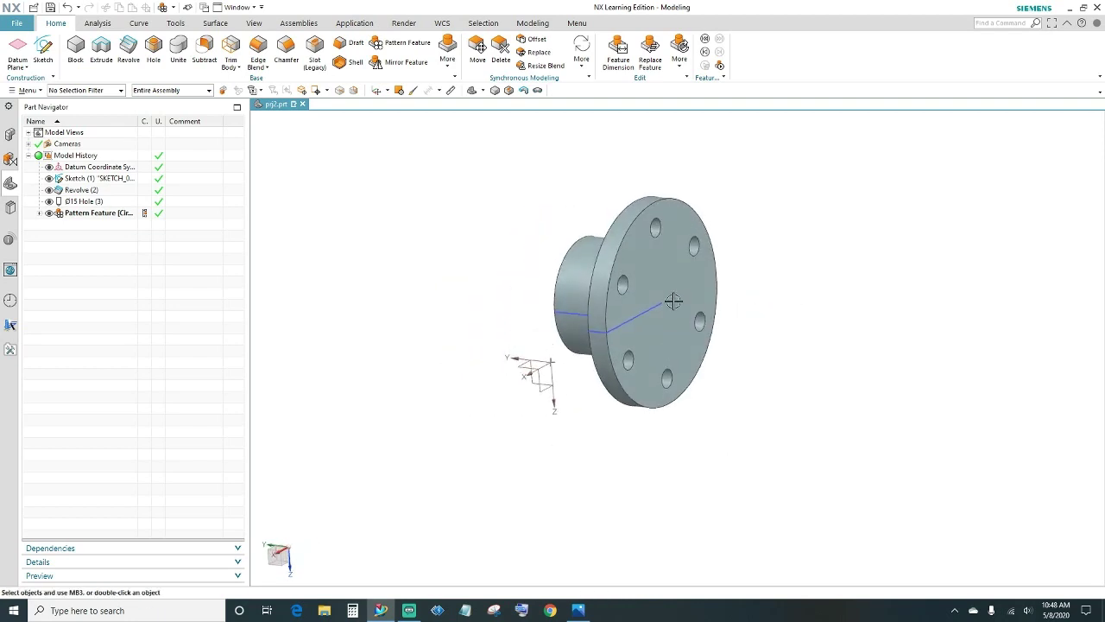
pyautogui.click(672, 300)
pyautogui.press('Escape')
pyautogui.click(154, 53)
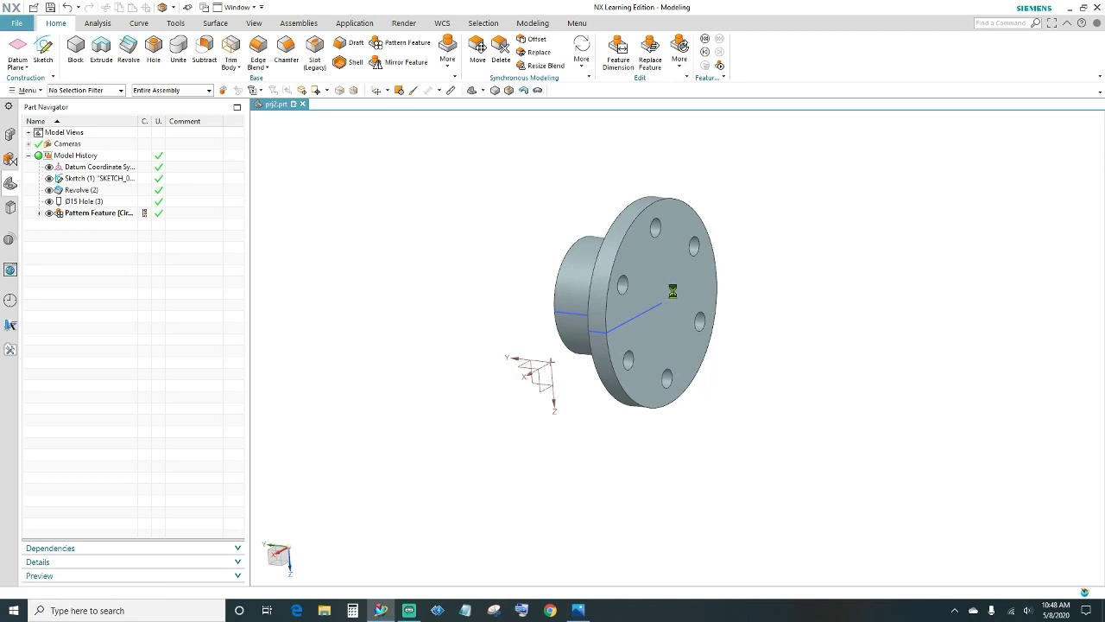
pyautogui.click(662, 281)
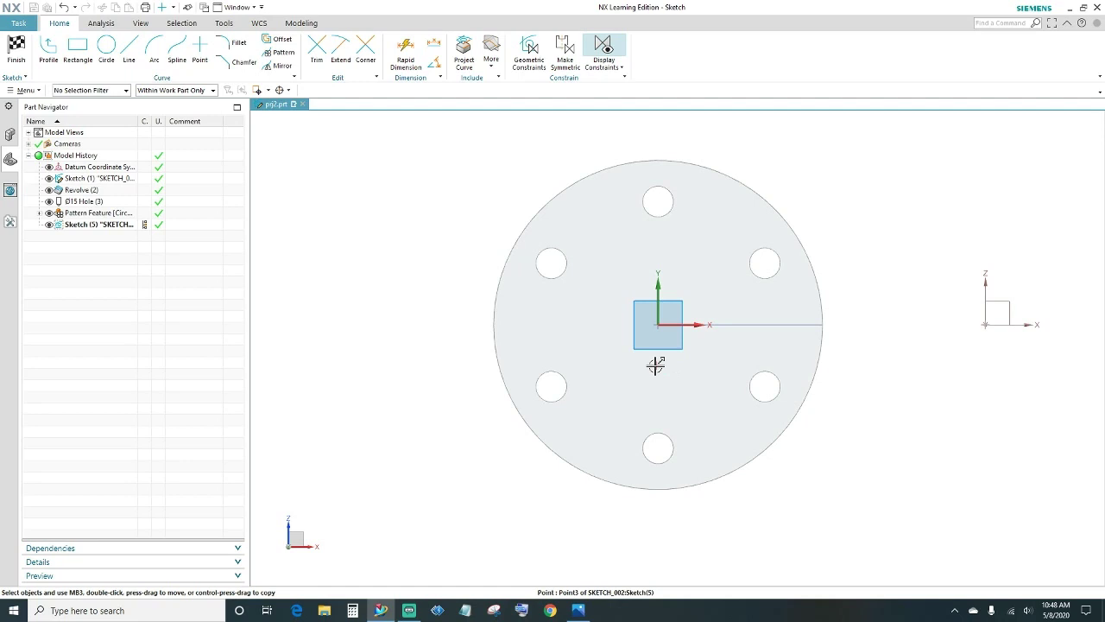
# Make the new hole's point coincident with the flange centre and finish the sketch.
pyautogui.click(655, 366)
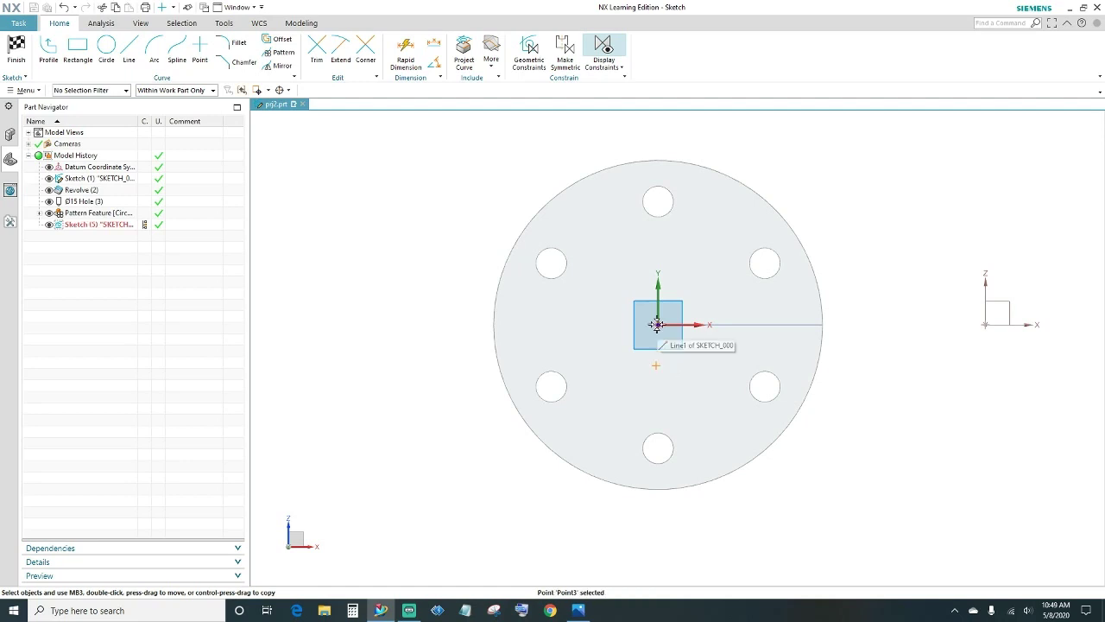
pyautogui.click(656, 325)
pyautogui.click(680, 307)
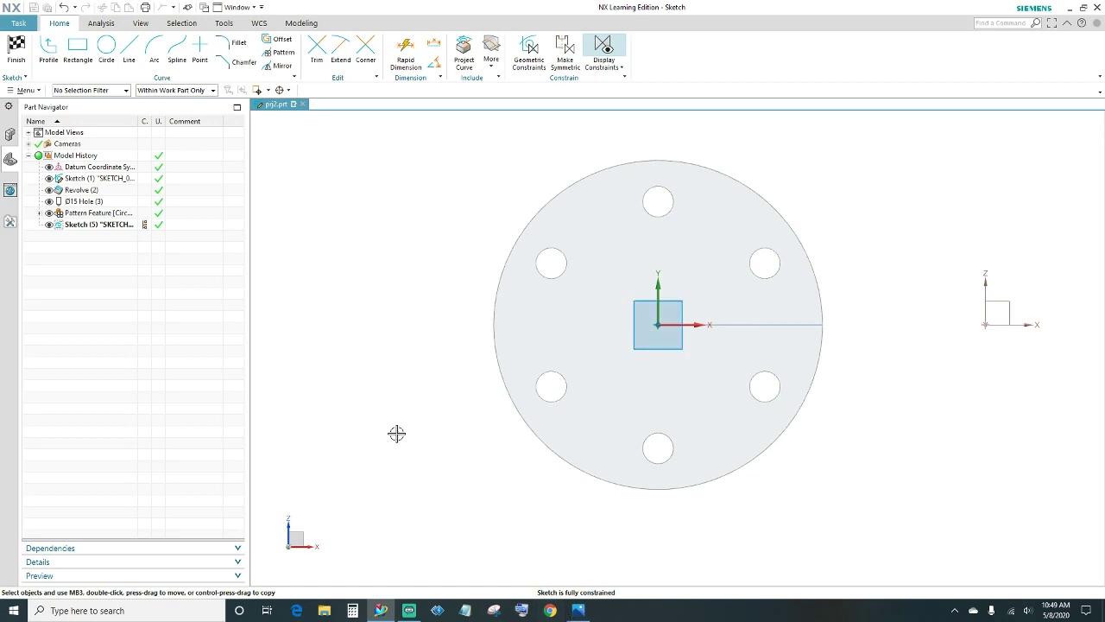
pyautogui.click(18, 54)
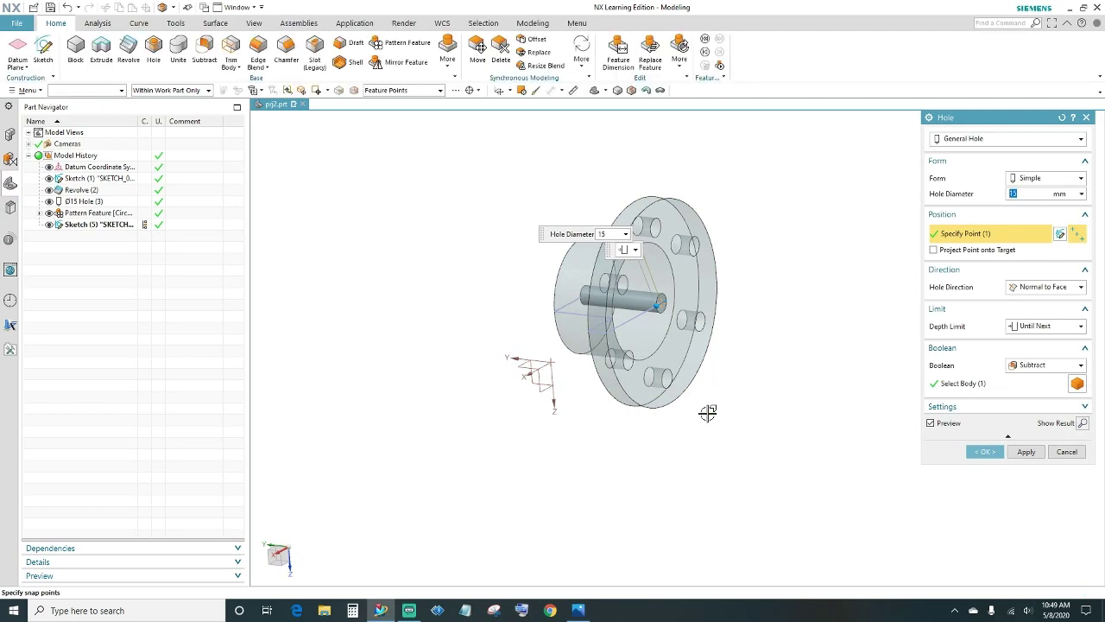
# Cut a 78 mm diameter simple hole 25 mm deep into the centre of the flange's outer face.
pyautogui.write('78')
pyautogui.press('Return')
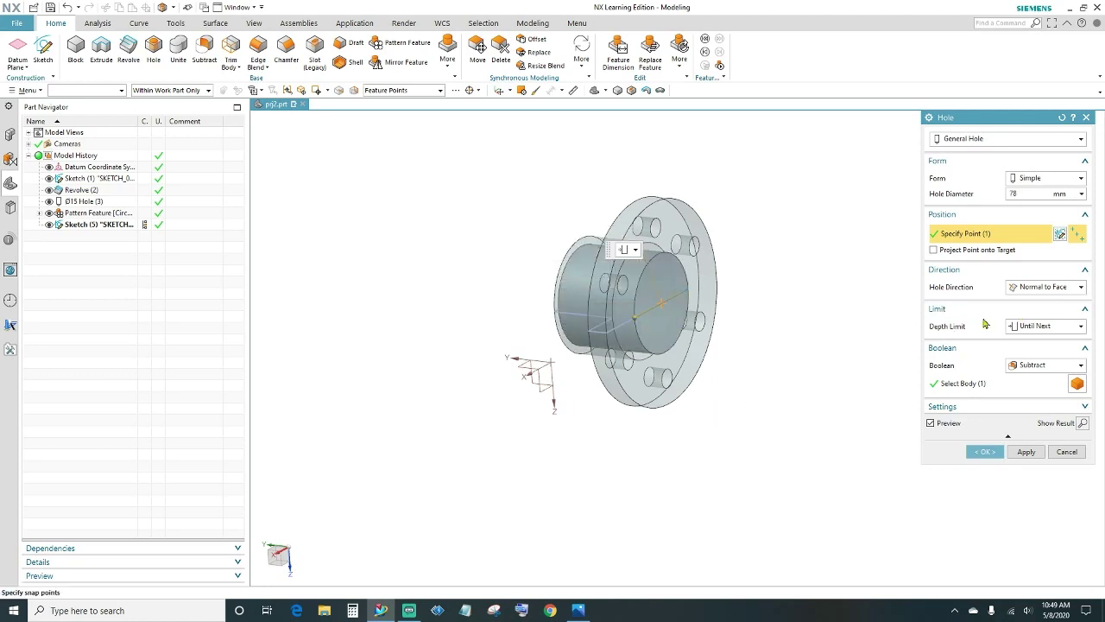
pyautogui.click(1038, 327)
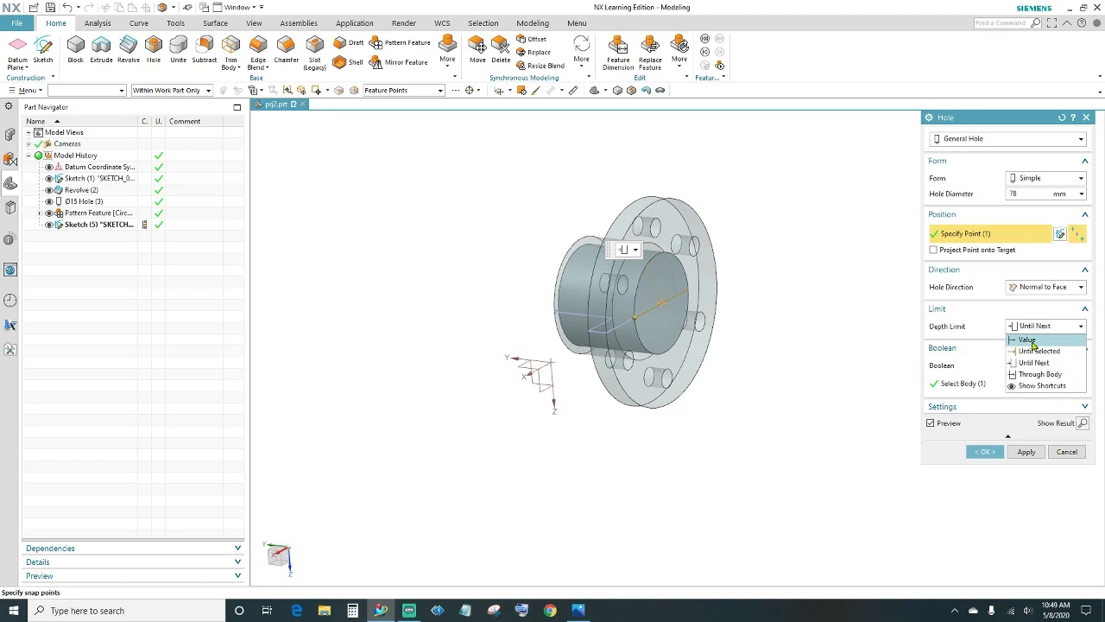
pyautogui.click(1027, 339)
pyautogui.click(1027, 342)
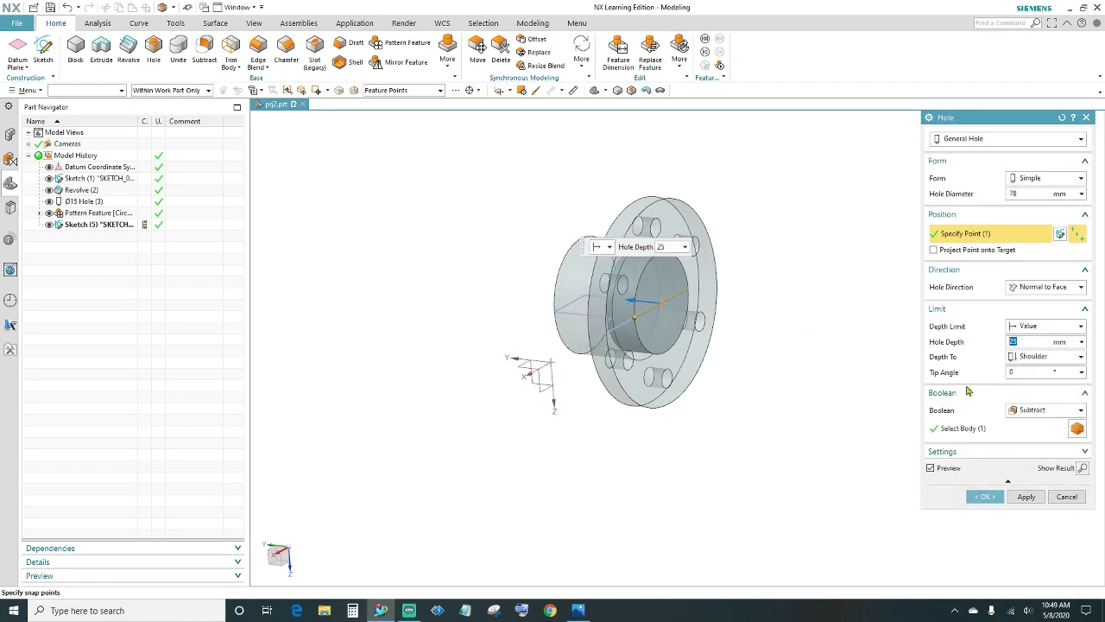
pyautogui.press('Tab')
pyautogui.scroll(2, 830, 404)
pyautogui.moveTo(831, 404)
pyautogui.mouseDown(button='middle')
pyautogui.moveTo(861, 395)
pyautogui.moveTo(800, 398)
pyautogui.moveTo(829, 406)
pyautogui.mouseUp(button='middle')
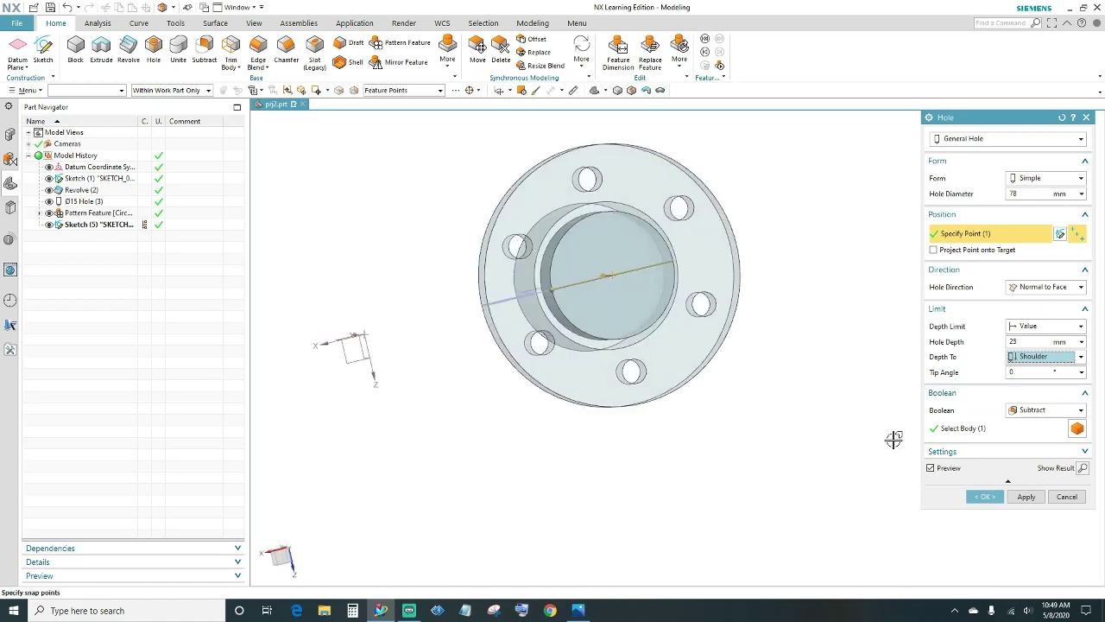
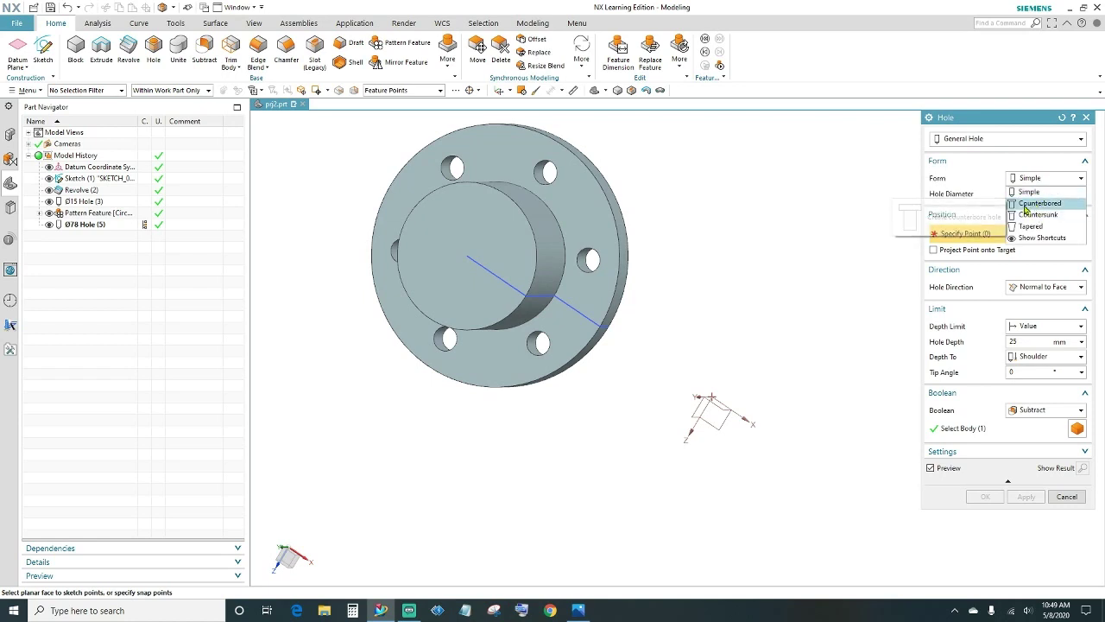
# Start a counterbored hole with a 50 mm counterbore 25 mm deep and a 26 mm hole diameter, its sketch point on the boss's end face.
pyautogui.click(1028, 203)
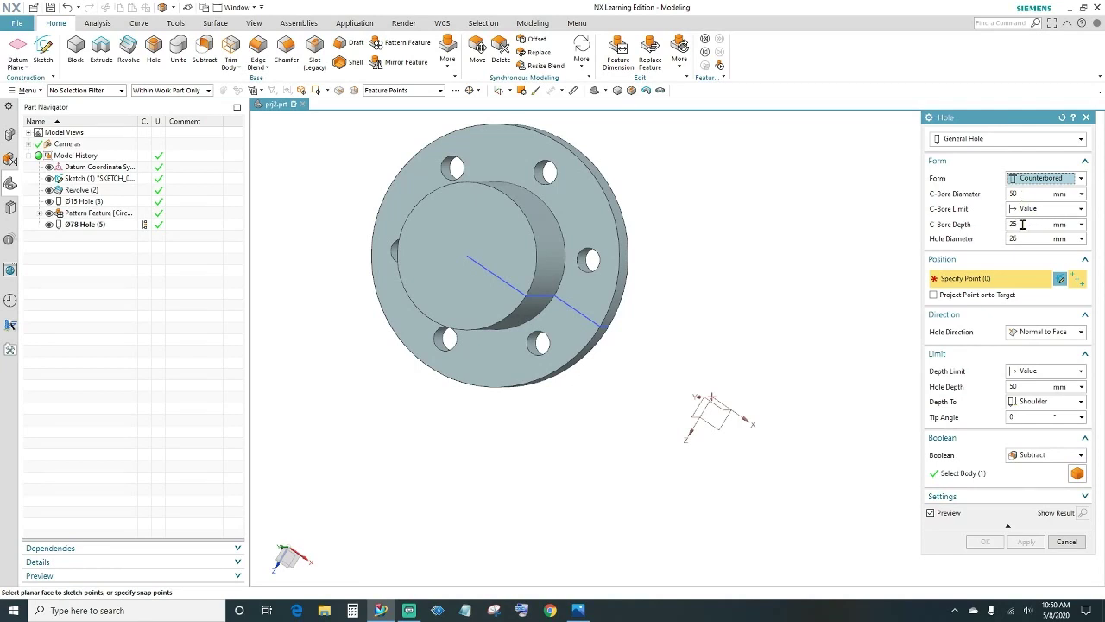
pyautogui.click(1022, 224)
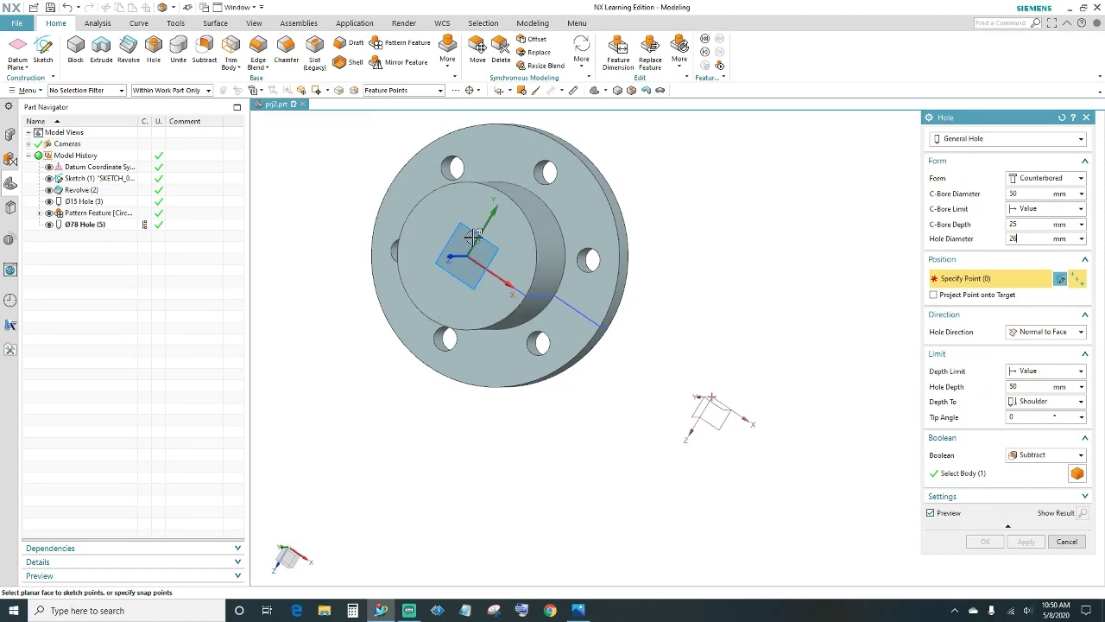
pyautogui.click(501, 243)
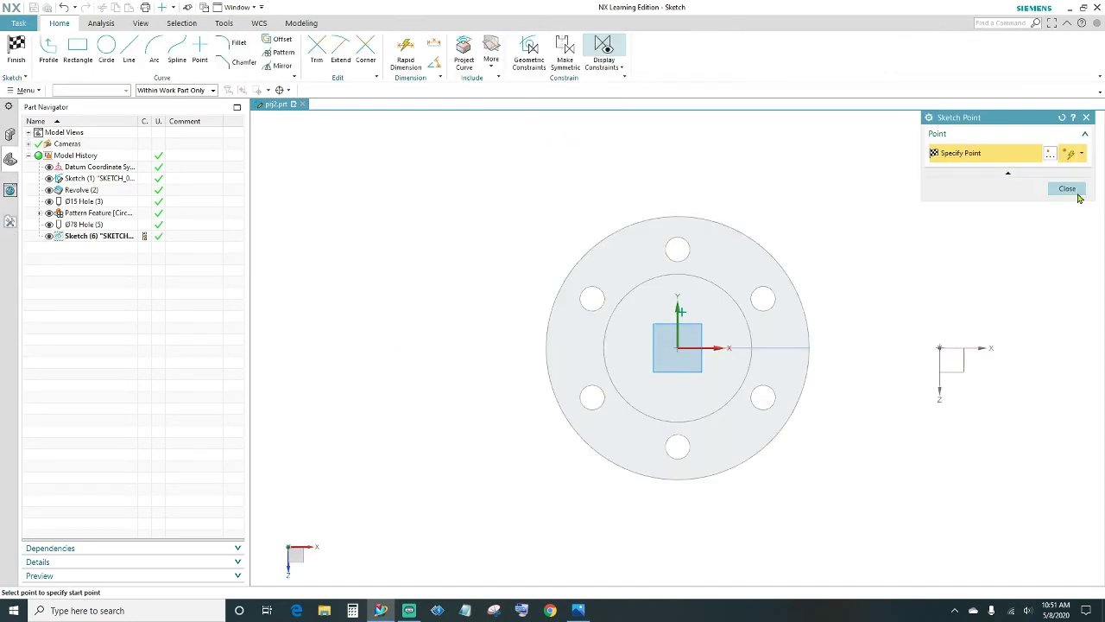
pyautogui.click(1076, 192)
# Make the counterbored hole's point coincident with the sketch origin and finish the sketch.
pyautogui.scroll(3, 713, 334)
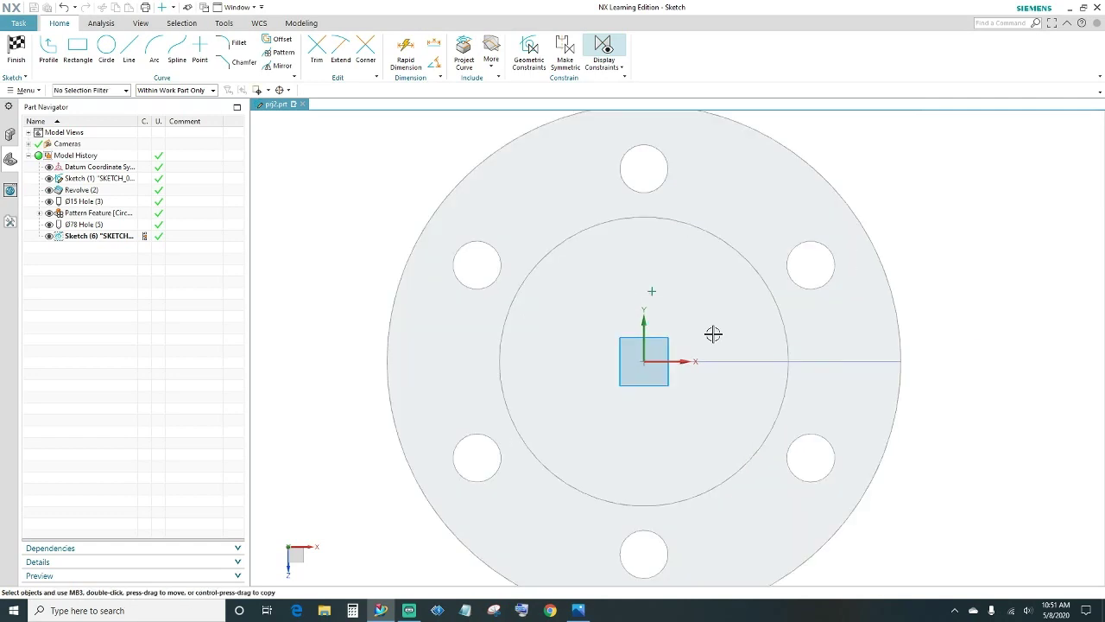
pyautogui.scroll(1, 713, 334)
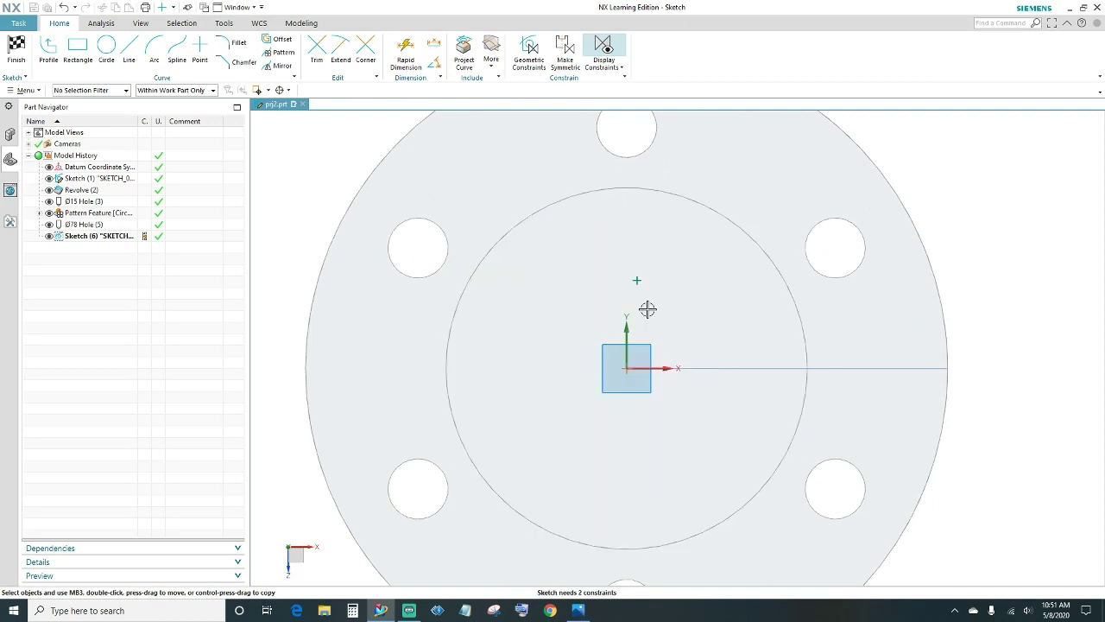
pyautogui.hotkey('ctrl', 'z')
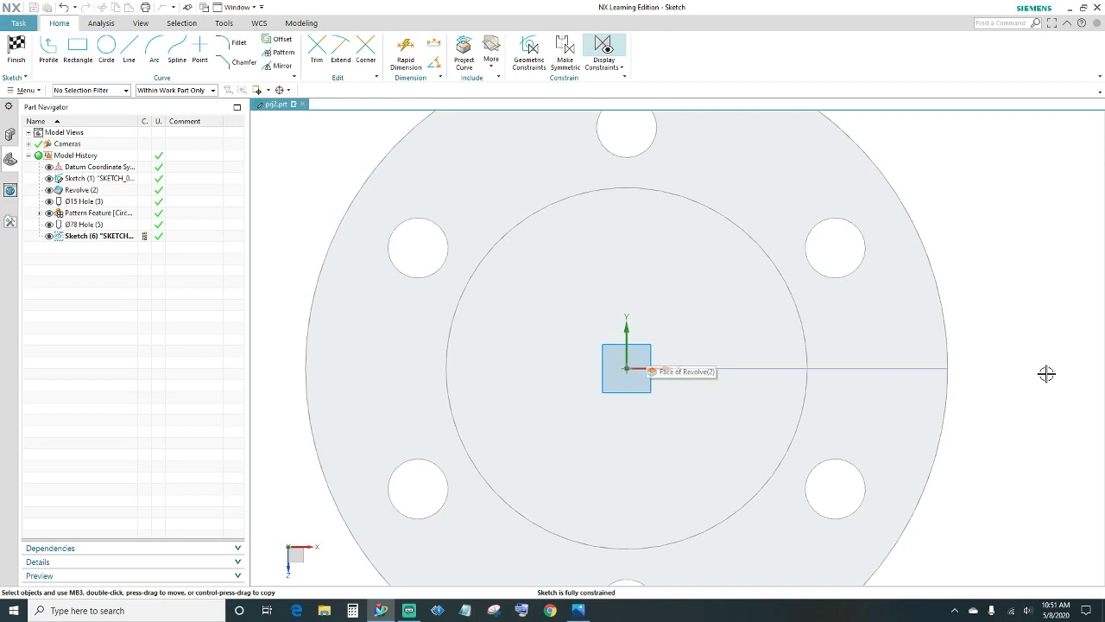
pyautogui.hotkey('ctrl', 'q')
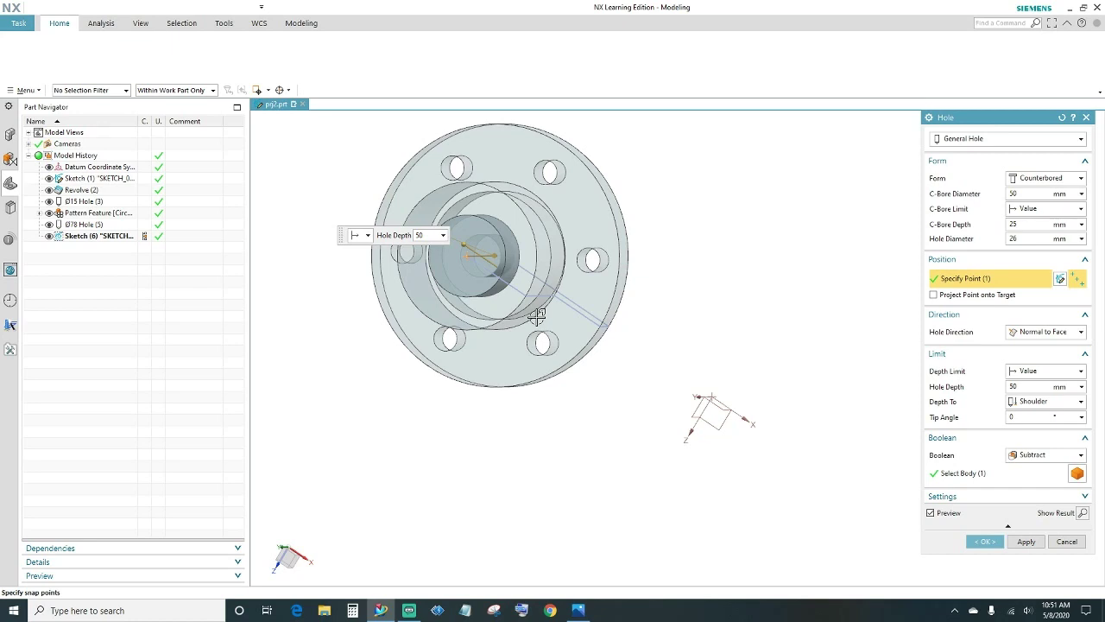
# Set the counterbored hole's depth limit to Through Body and create the hole through the hub.
pyautogui.moveTo(536, 317); pyautogui.dragTo(590, 296, button='middle')
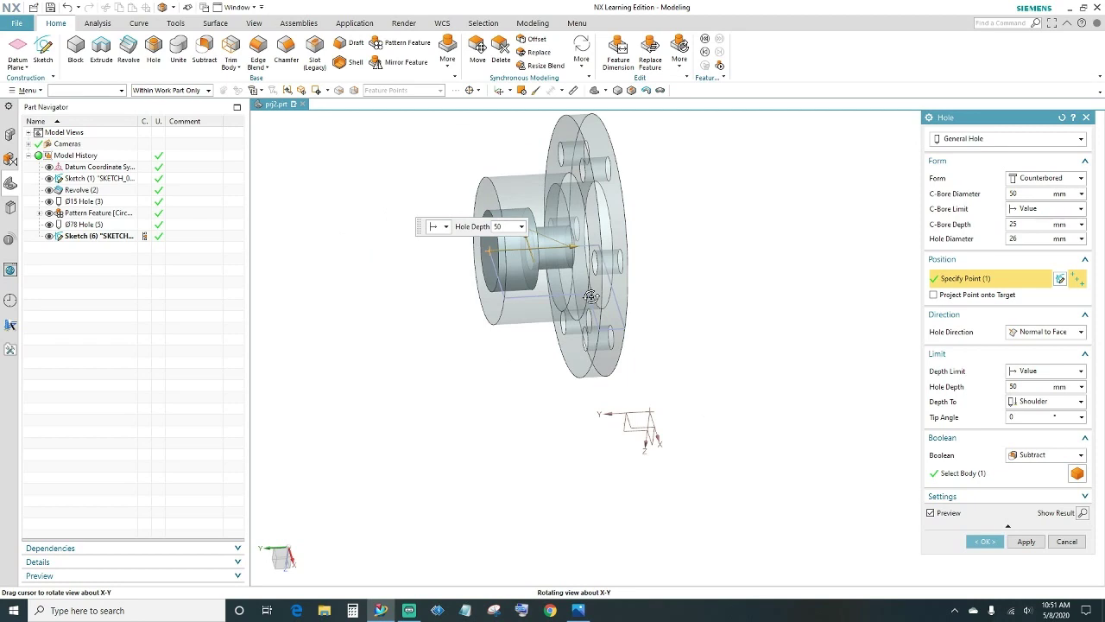
pyautogui.moveTo(590, 297); pyautogui.dragTo(725, 409, button='middle')
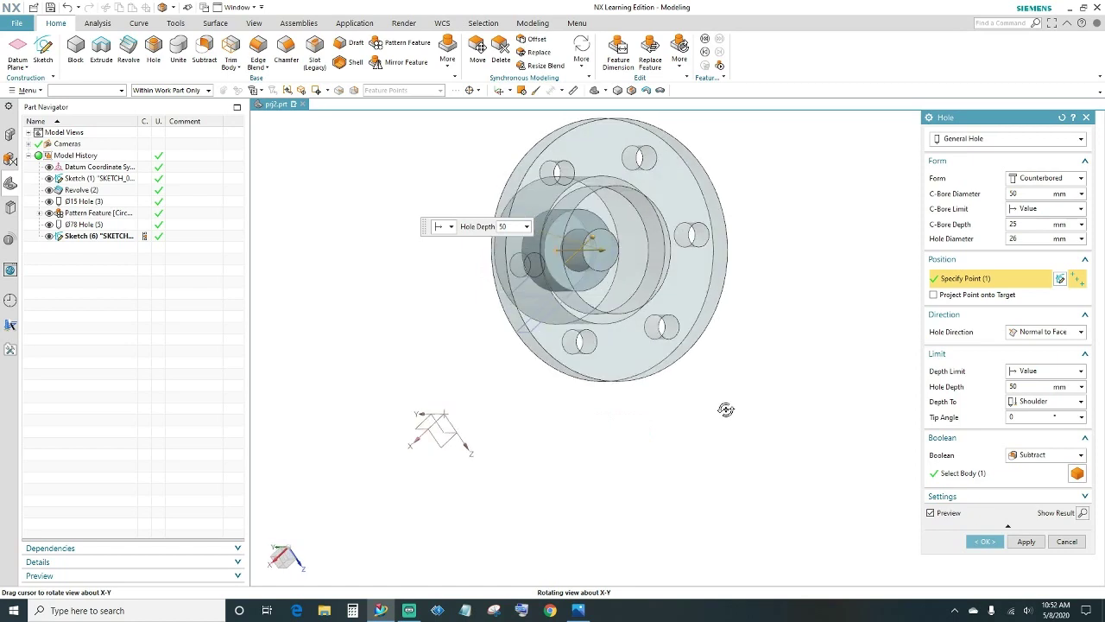
pyautogui.click(1045, 370)
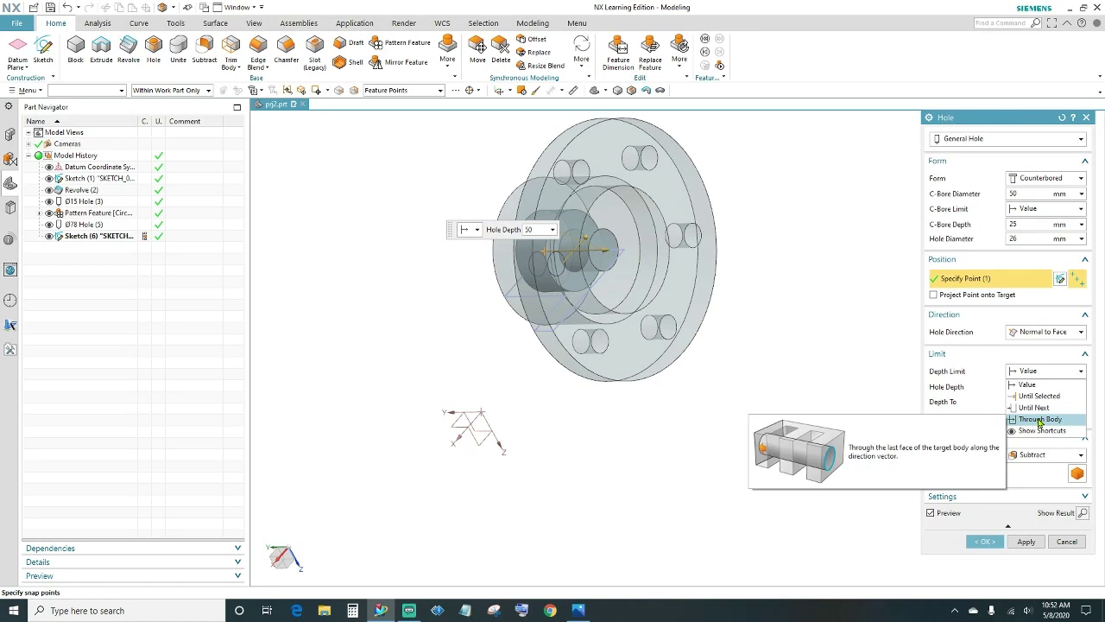
pyautogui.click(1039, 419)
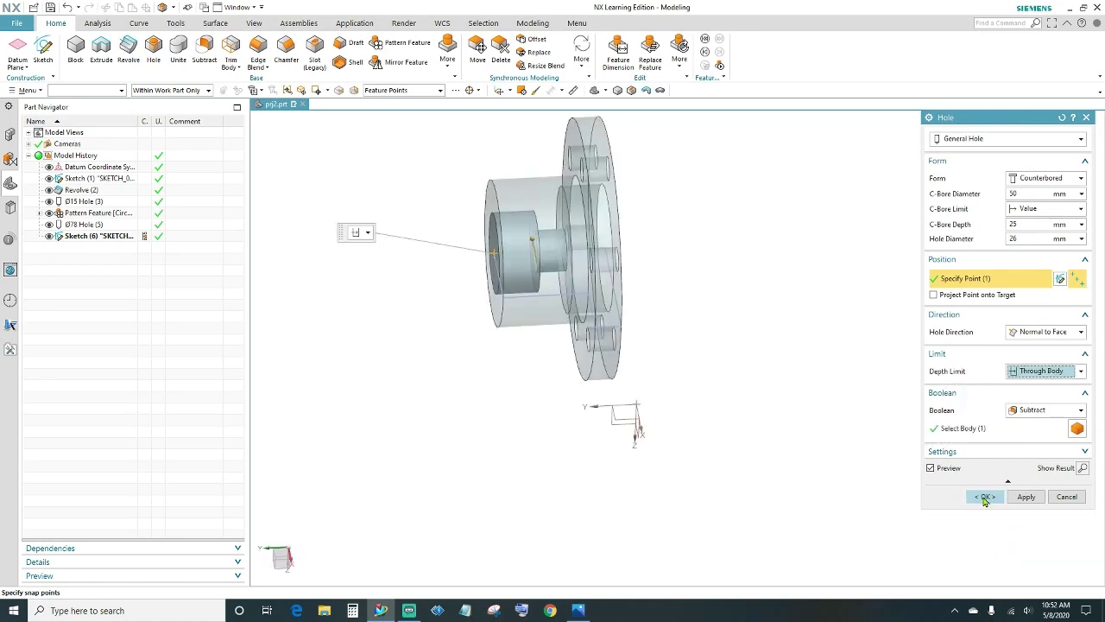
pyautogui.click(985, 498)
pyautogui.moveTo(760, 449); pyautogui.dragTo(695, 395, button='middle')
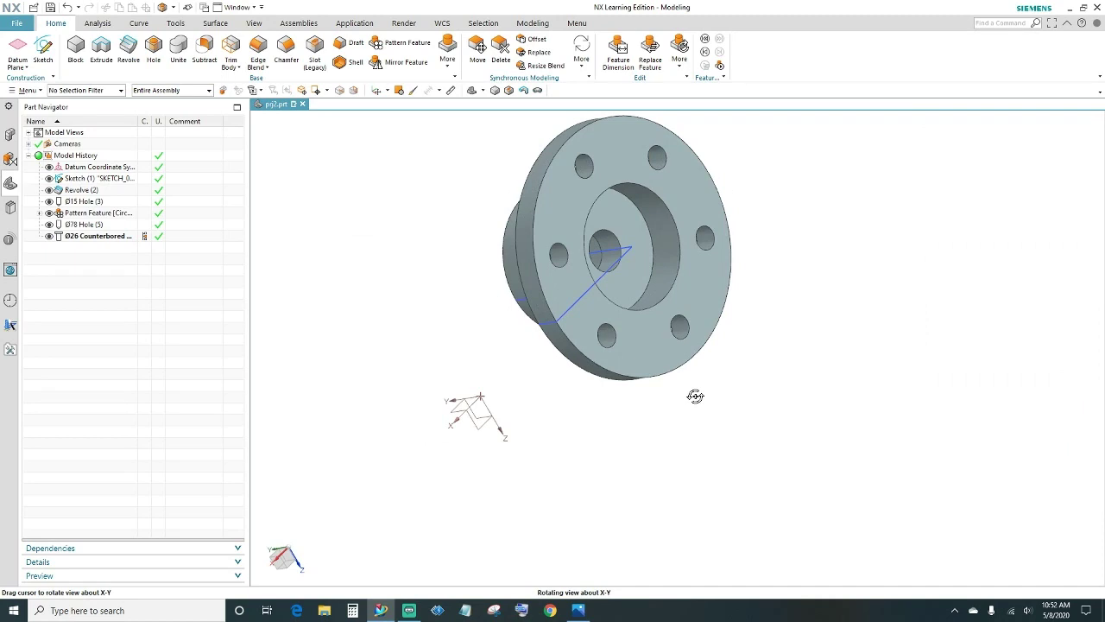
pyautogui.moveTo(695, 395); pyautogui.dragTo(656, 380, button='middle')
# Check the prj2 drawing and start a simple hole with its sketch point on the boss's end face, off centre.
pyautogui.hotkey('alt', 'Tab')
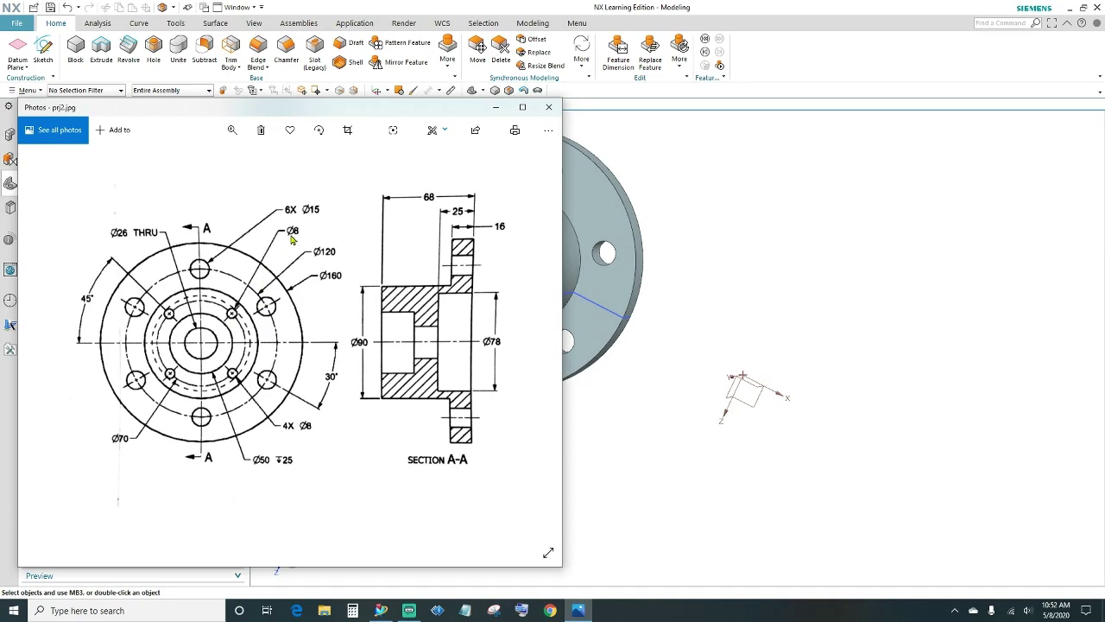
pyautogui.click(495, 107)
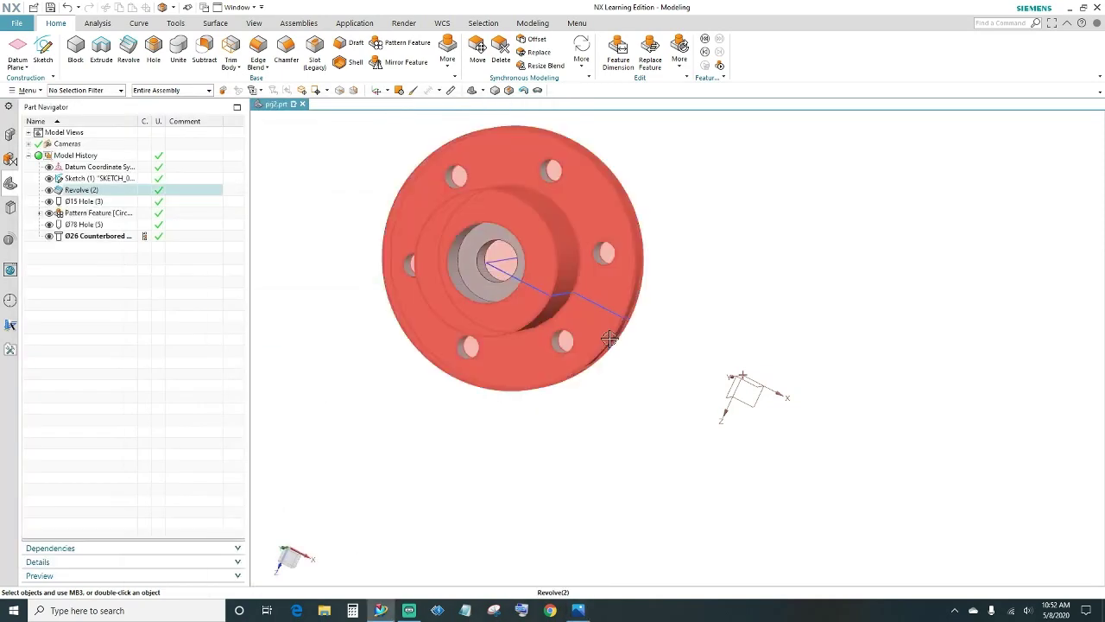
pyautogui.moveTo(610, 340); pyautogui.dragTo(703, 285, button='middle')
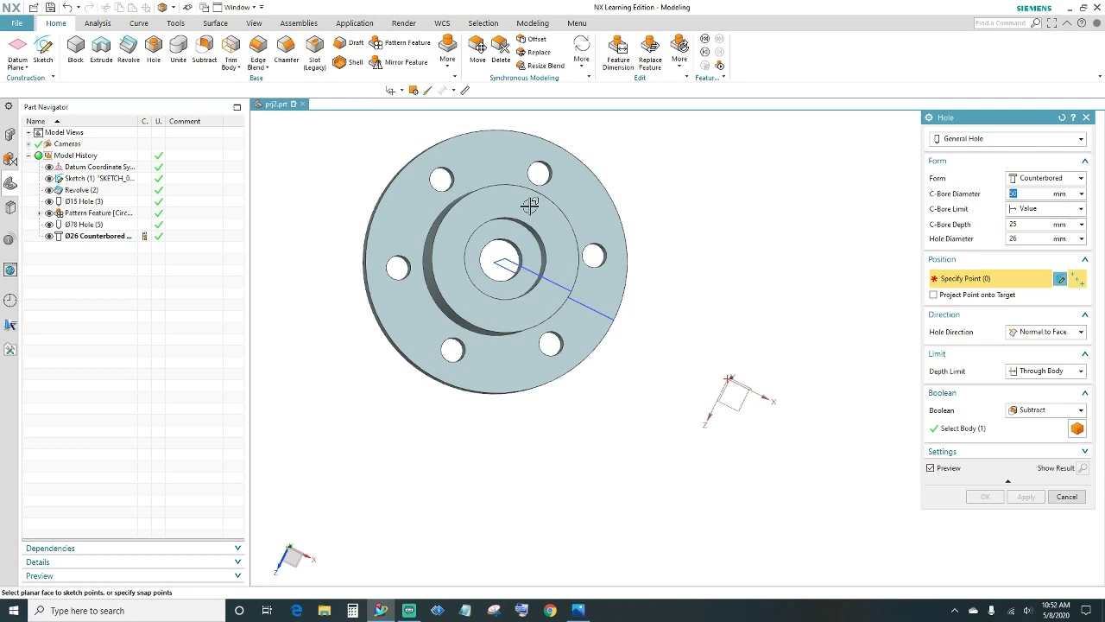
pyautogui.hotkey('alt', 'Down')
pyautogui.press('Up')
pyautogui.press('Return')
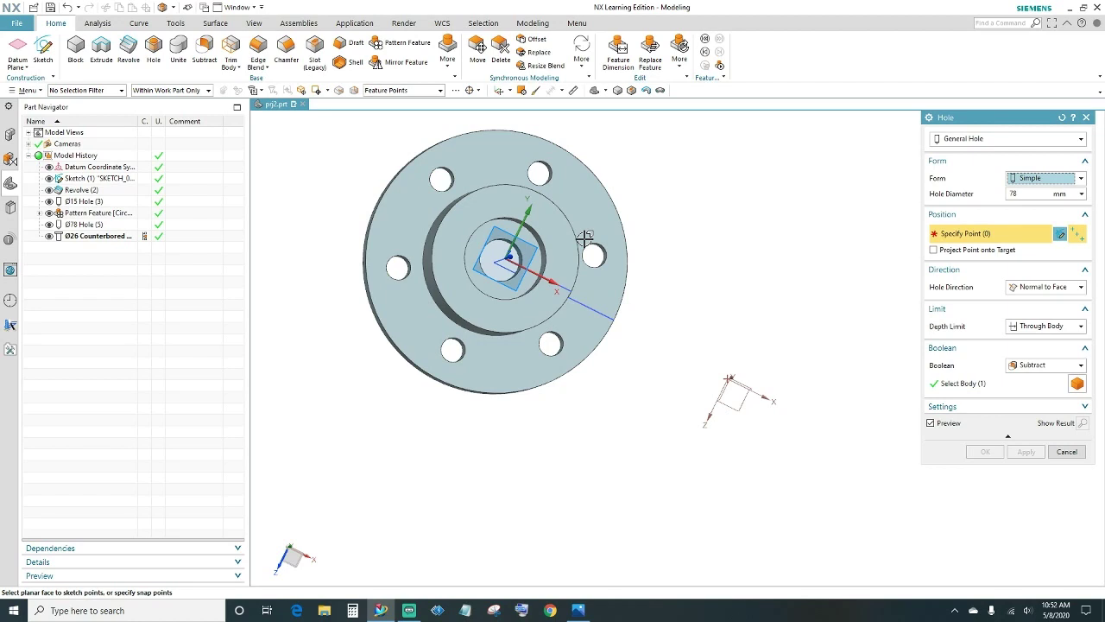
pyautogui.click(586, 236)
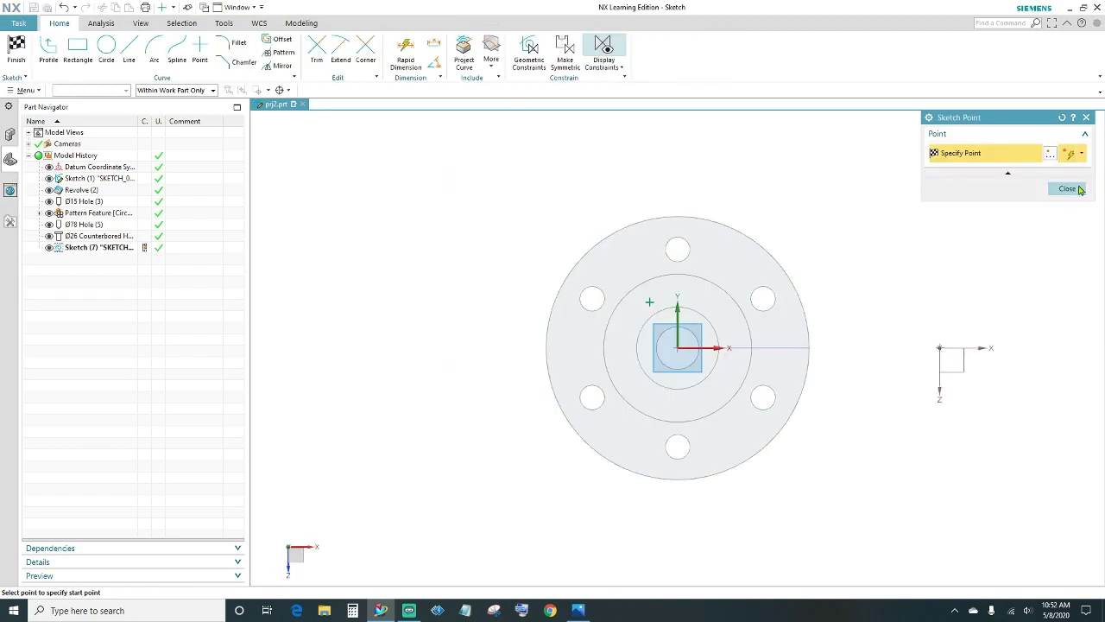
pyautogui.click(1079, 189)
# Sketch a line from the sketch origin diagonally up to just beyond the flange's rim, at about 45° to the horizontal.
pyautogui.scroll(3, 834, 303)
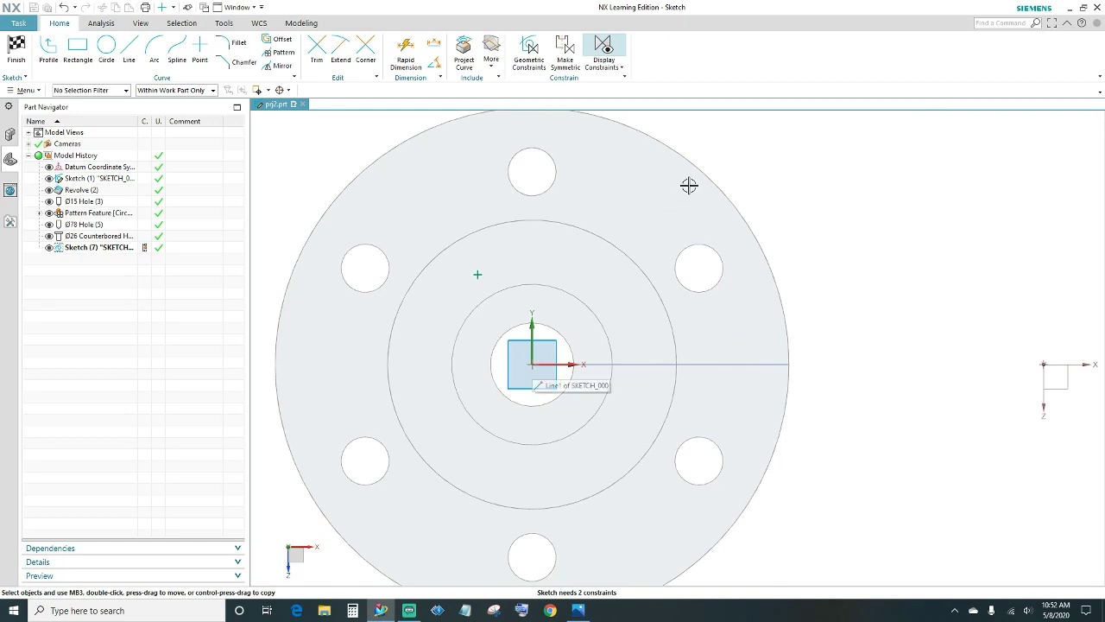
pyautogui.click(141, 53)
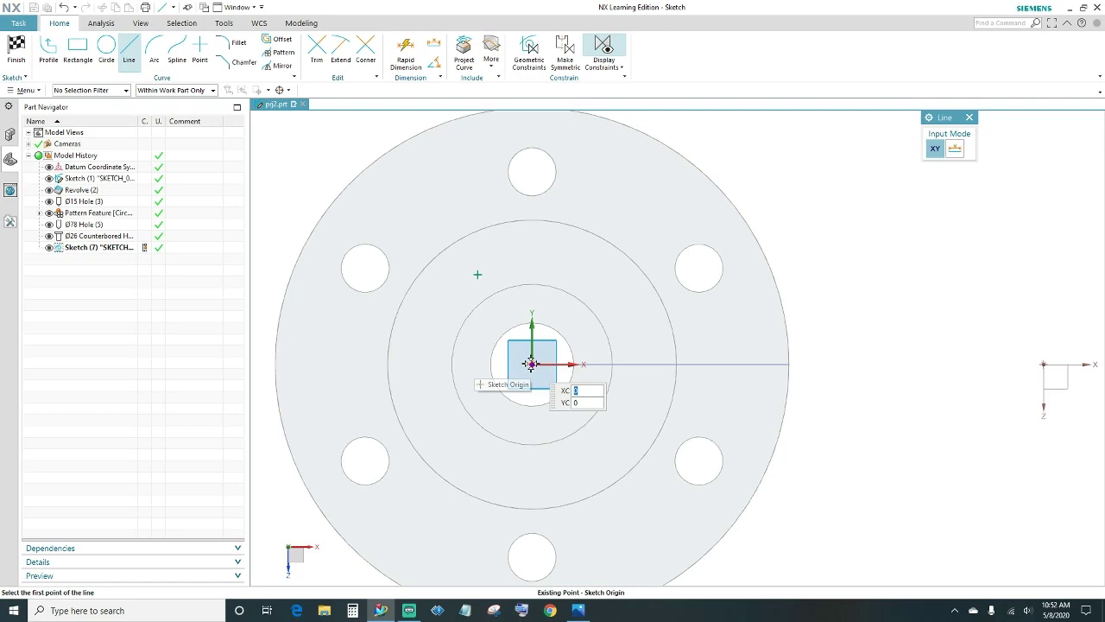
pyautogui.click(532, 363)
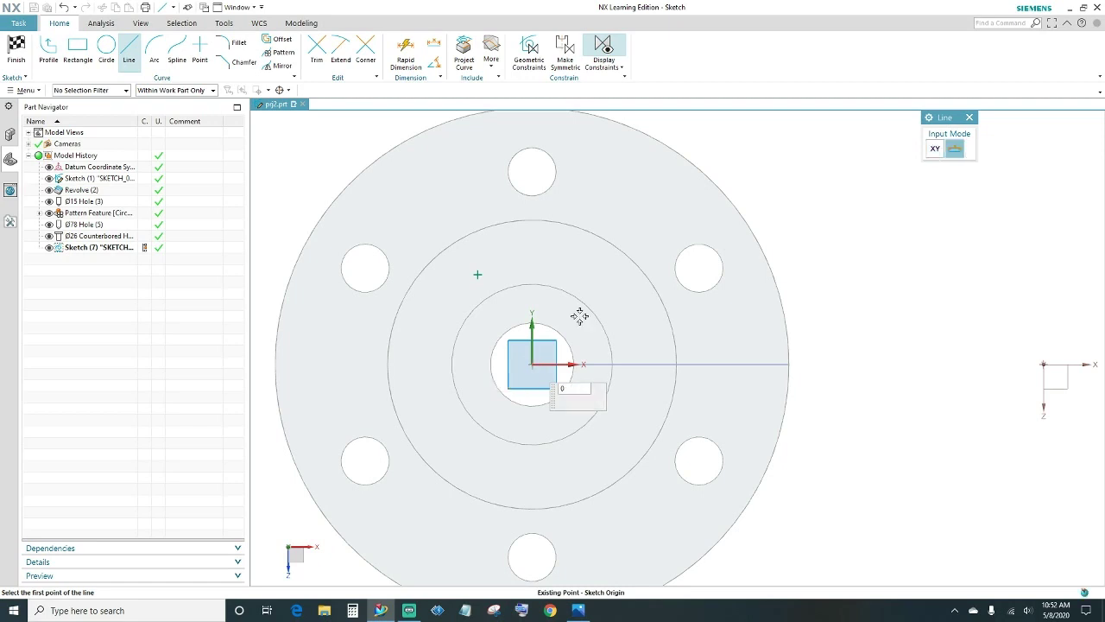
pyautogui.click(730, 167)
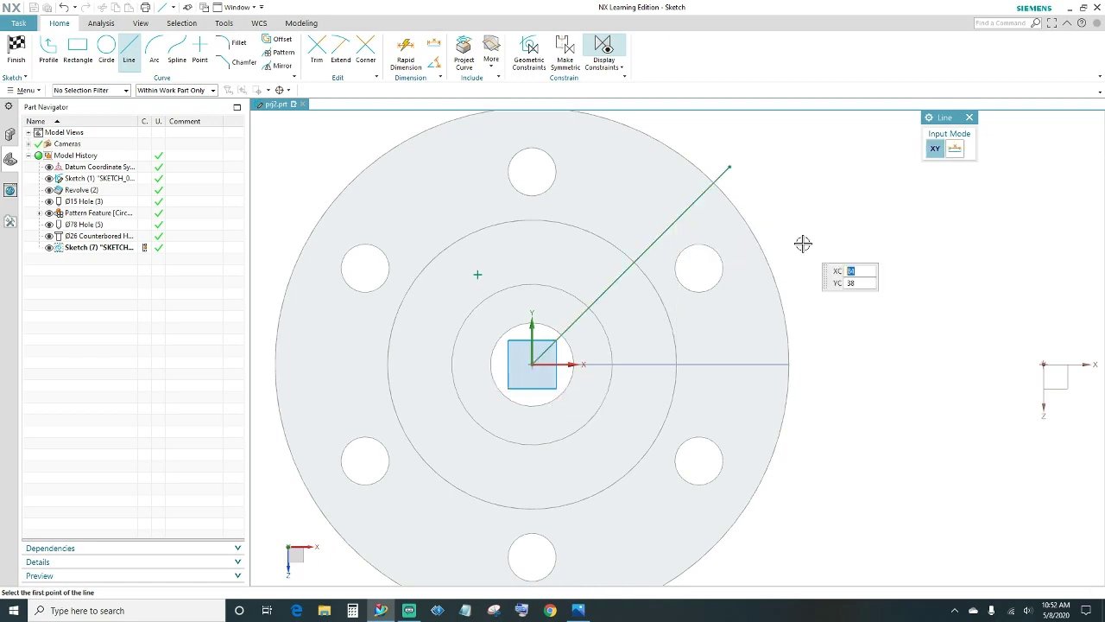
pyautogui.press('Escape')
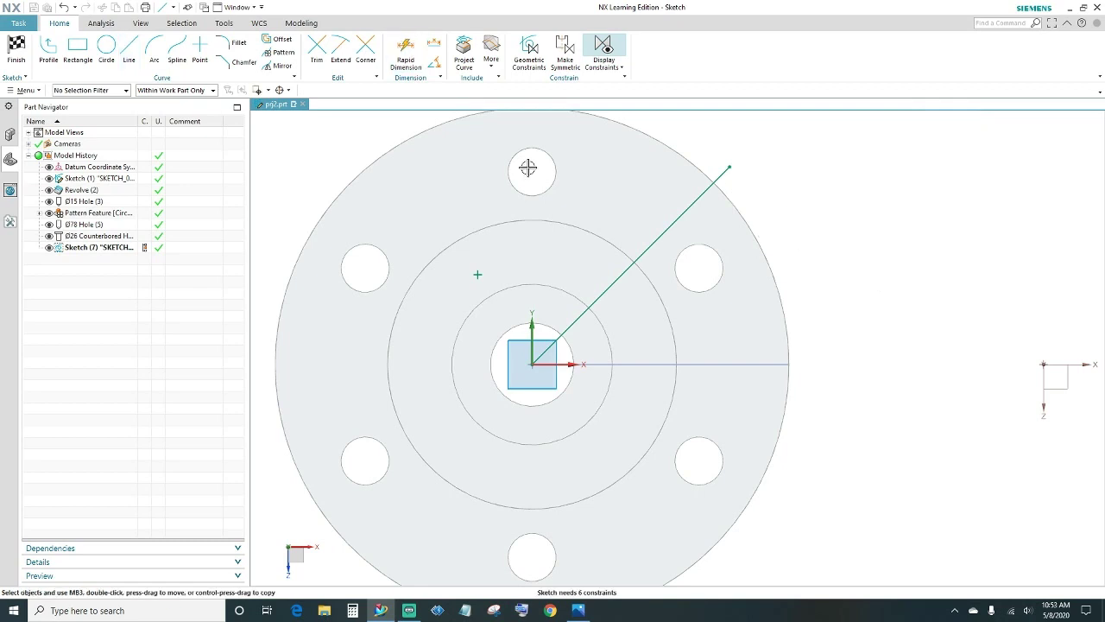
# Dimension the angle between the diagonal line and the horizontal profile line, and place the dimension outside the flange.
pyautogui.click(647, 250)
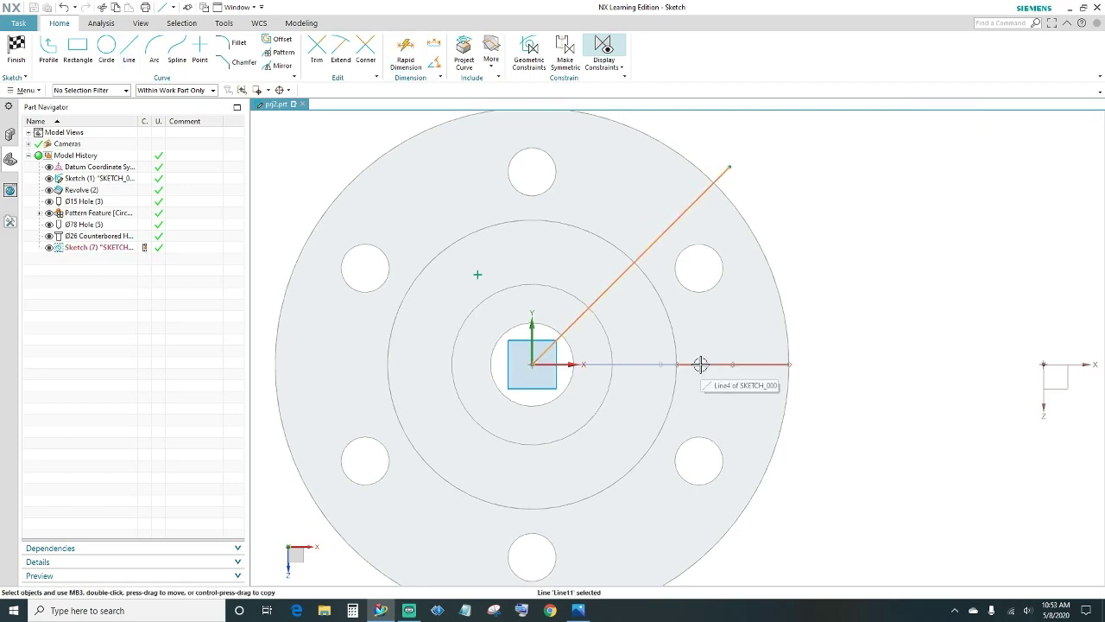
pyautogui.click(654, 366)
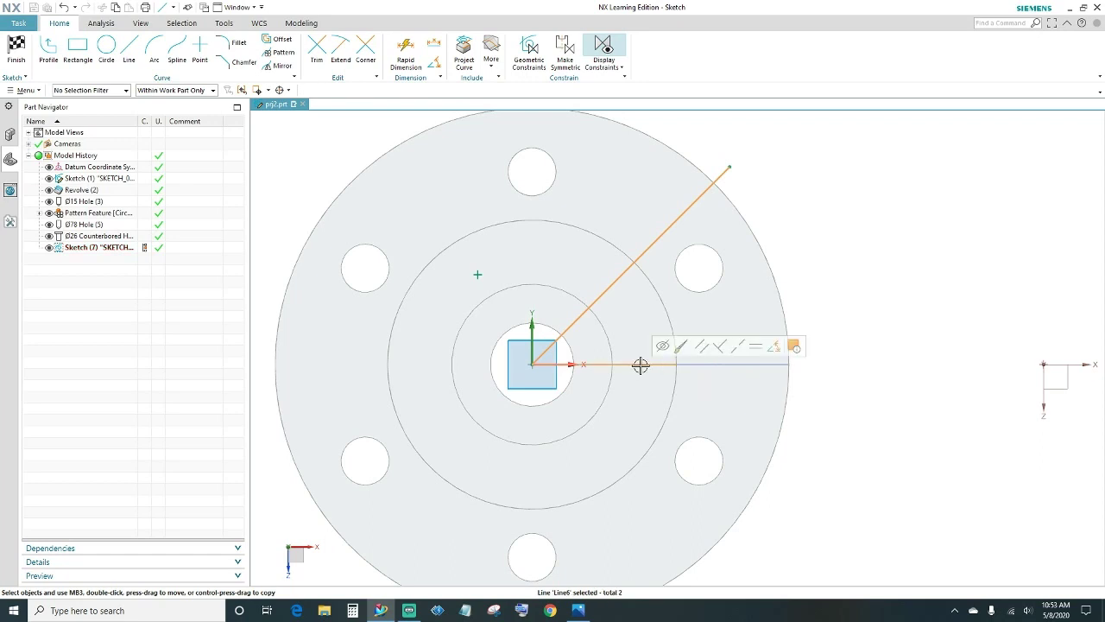
pyautogui.click(773, 346)
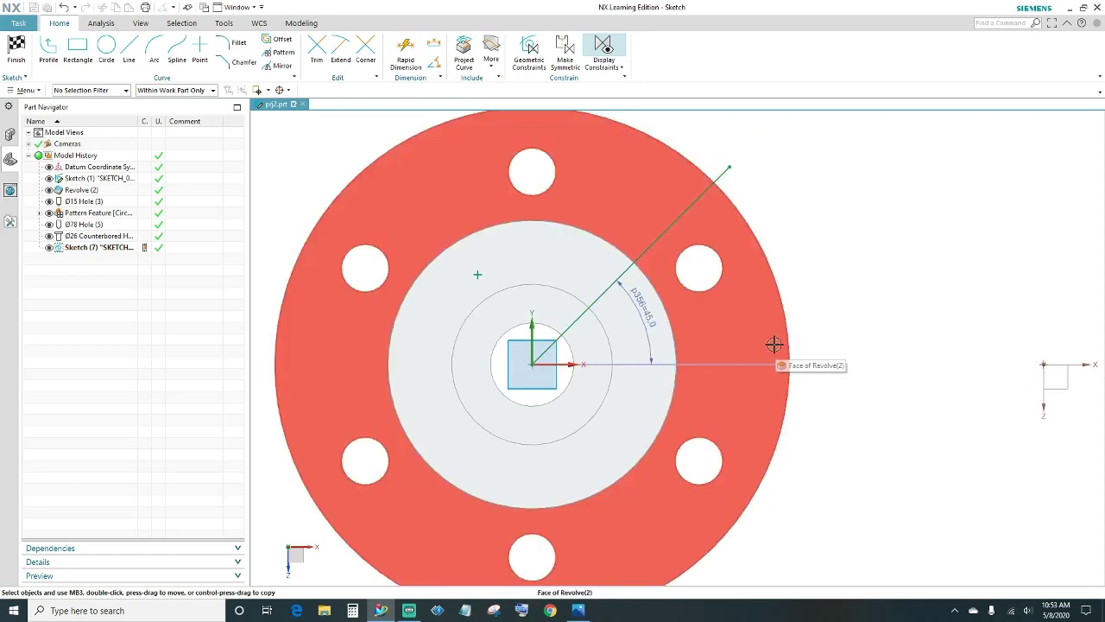
pyautogui.moveTo(651, 318); pyautogui.dragTo(827, 280)
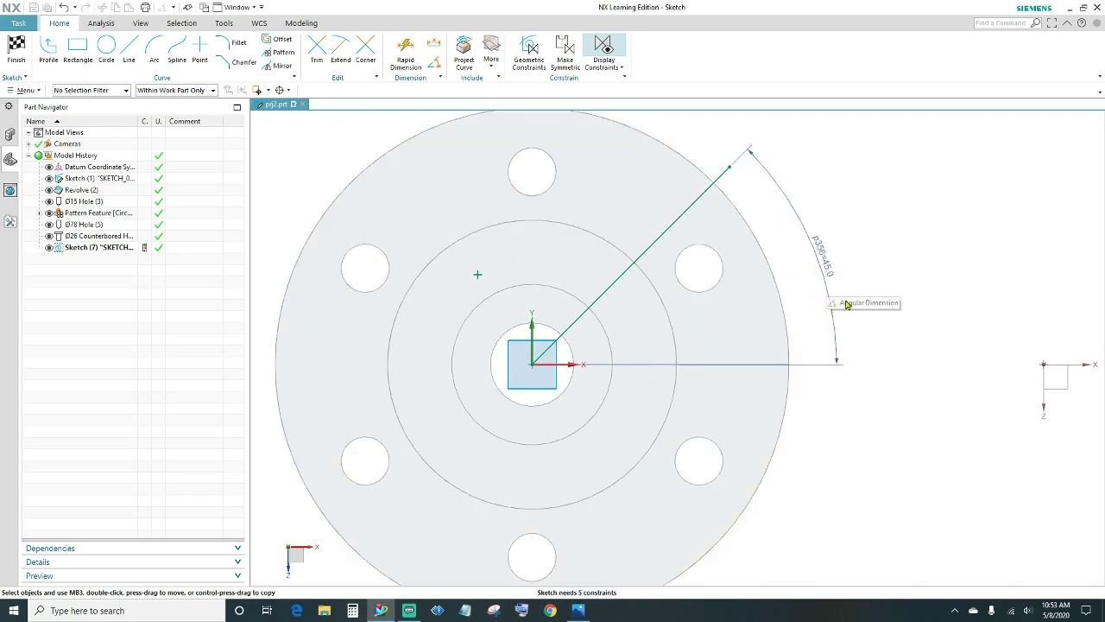
# Constrain the diagonal line's outer endpoint to the flange's outer circular edge.
pyautogui.click(706, 175)
pyautogui.click(729, 167)
pyautogui.click(731, 153)
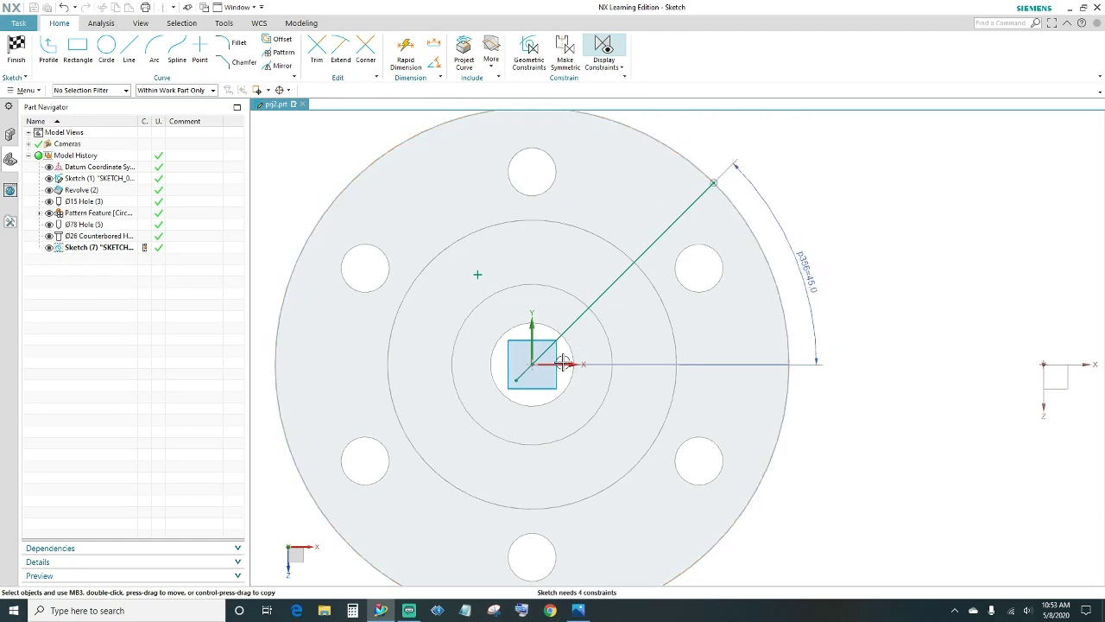
# Make the diagonal line's inner endpoint coincident with the sketch origin.
pyautogui.scroll(3, 518, 393)
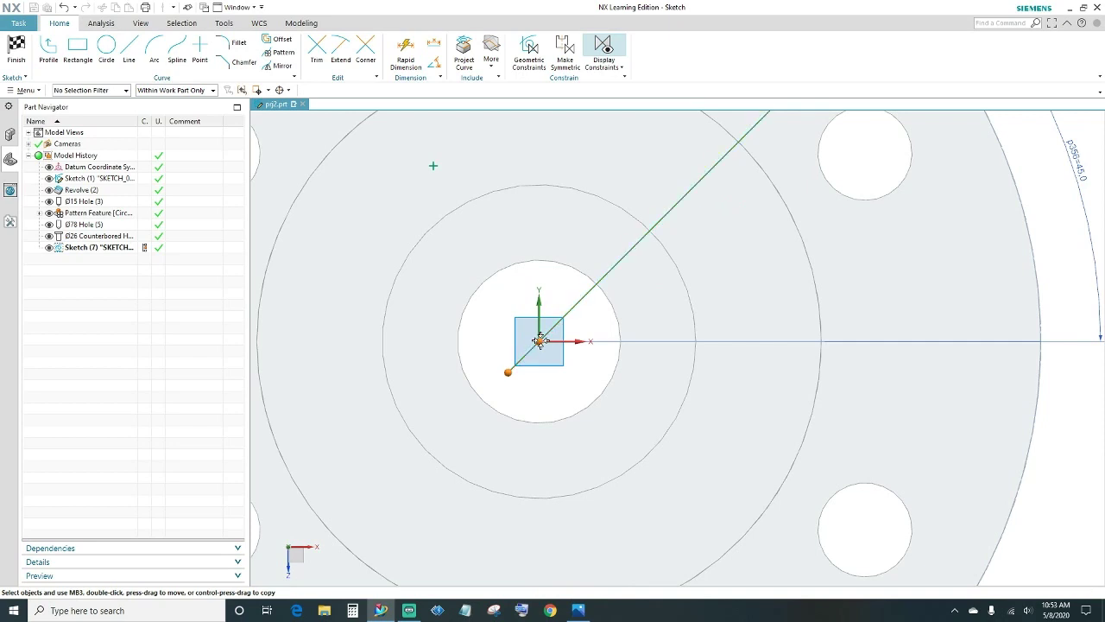
pyautogui.moveTo(546, 330); pyautogui.dragTo(567, 402, button='middle')
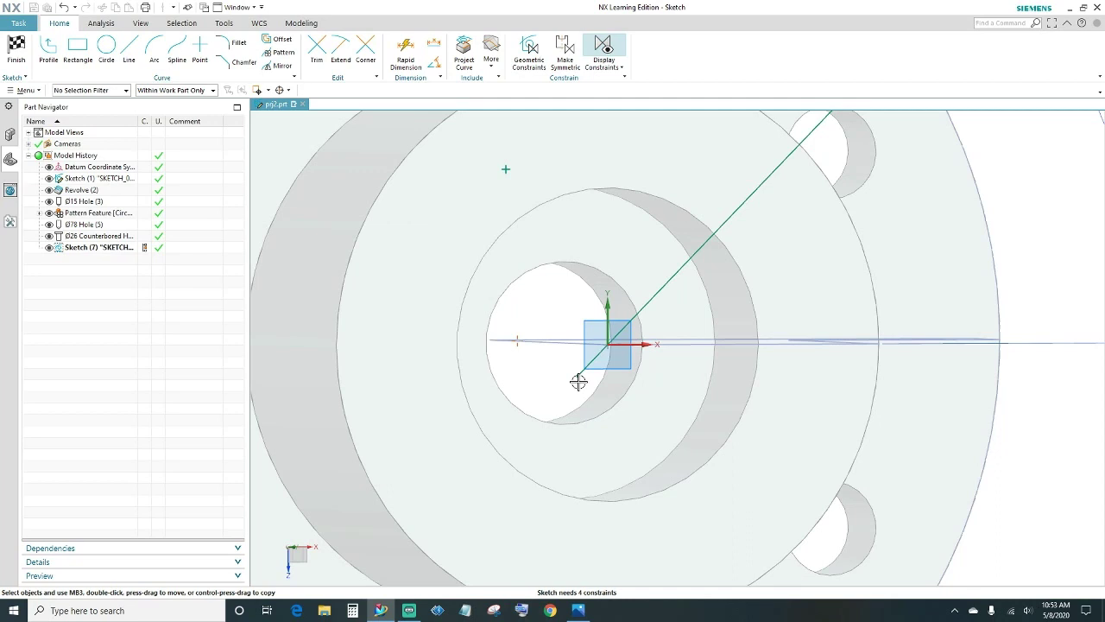
pyautogui.click(577, 378)
pyautogui.click(607, 345)
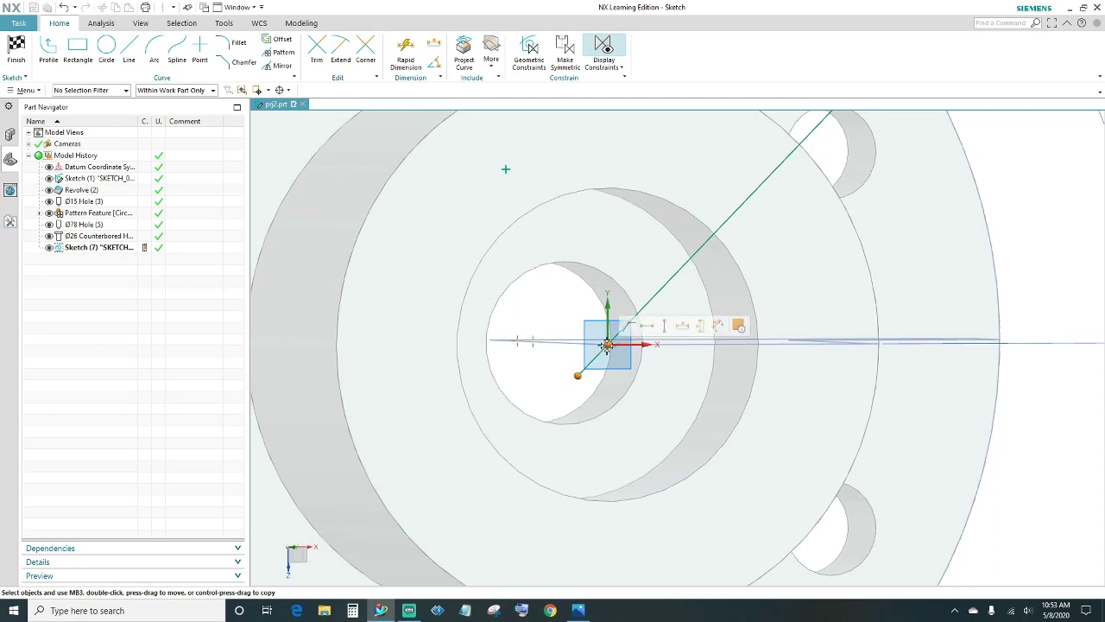
pyautogui.click(633, 325)
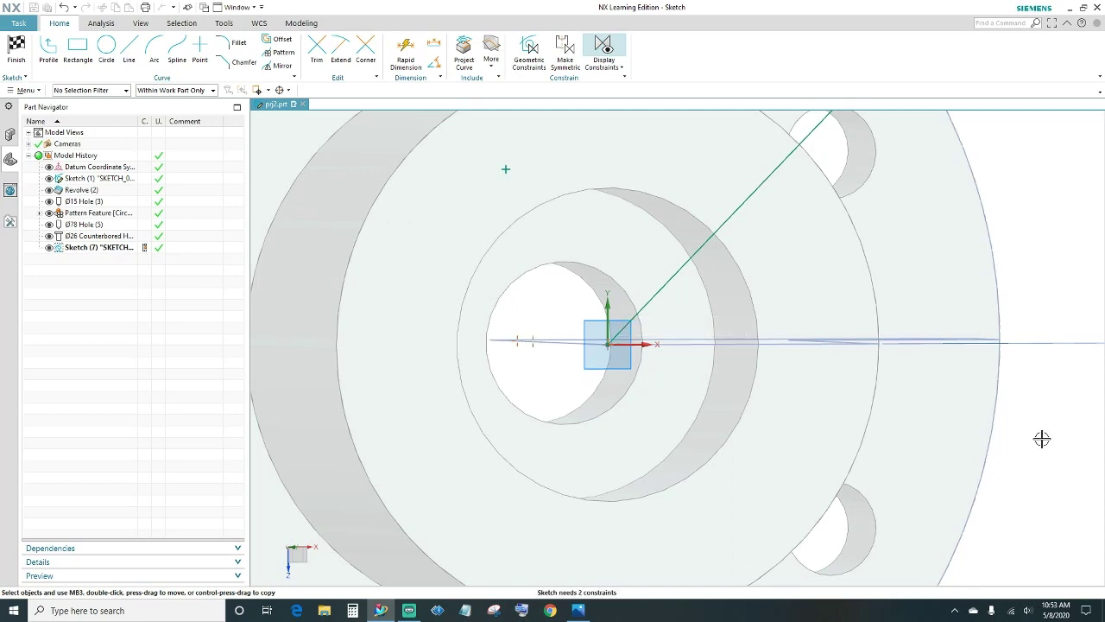
# Constrain the loose sketch point on the boss face to lie on the 45° diagonal line.
pyautogui.moveTo(1042, 439); pyautogui.dragTo(959, 492, button='middle')
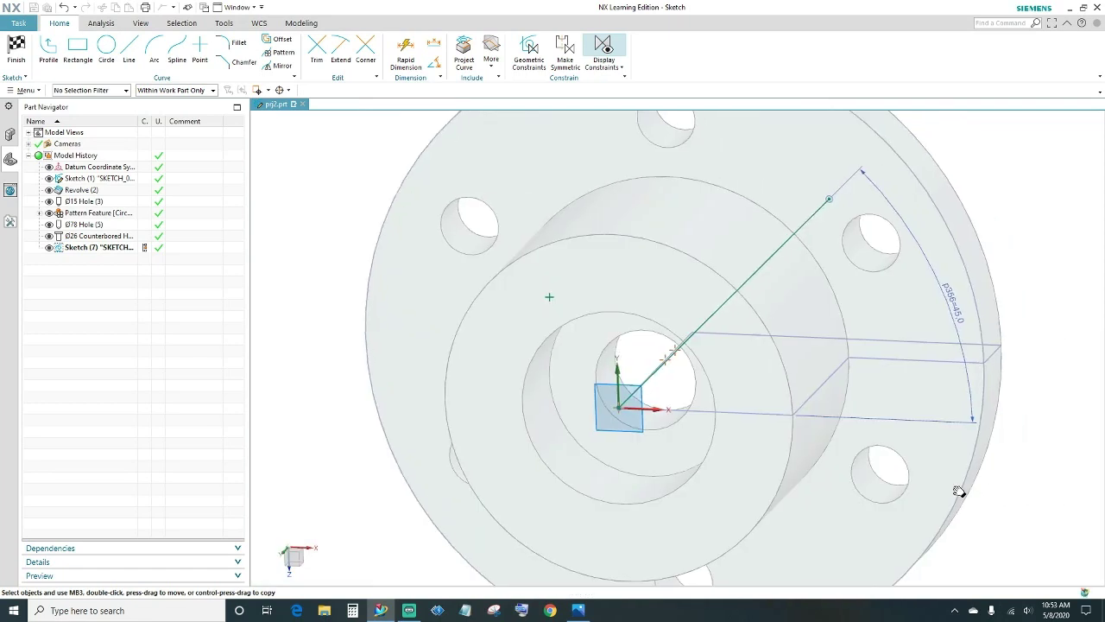
pyautogui.hotkey('shift', 'F8')
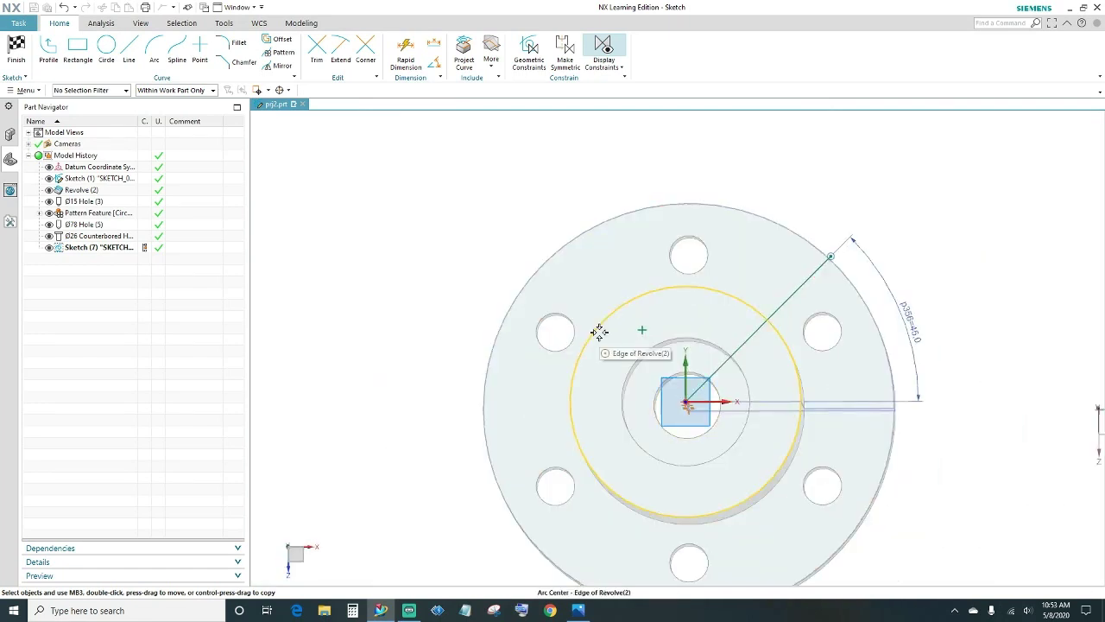
pyautogui.click(642, 329)
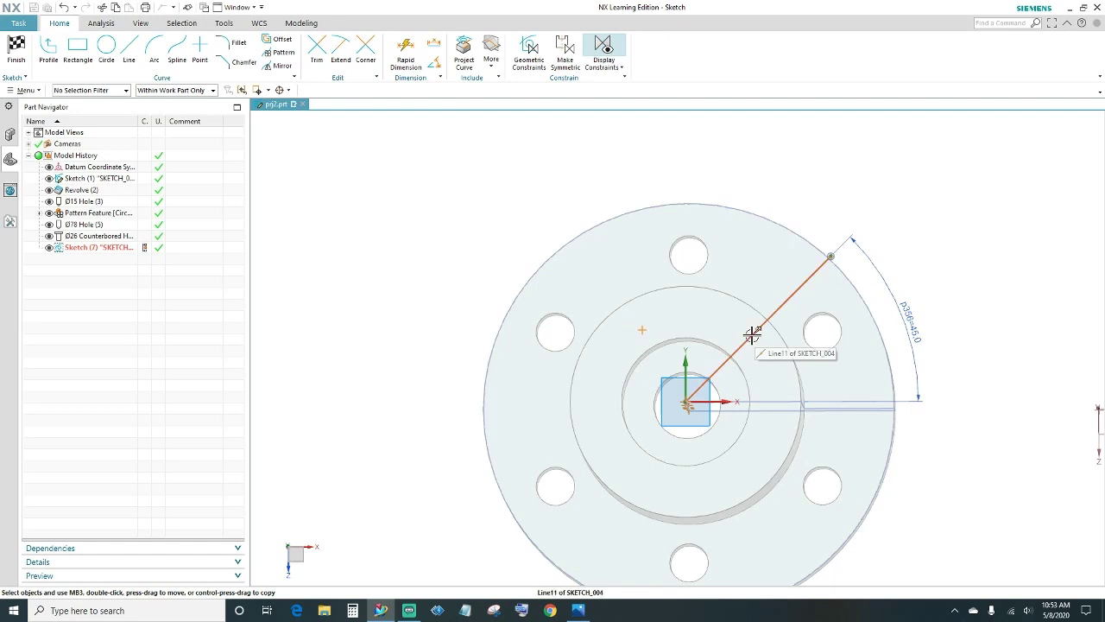
pyautogui.click(751, 336)
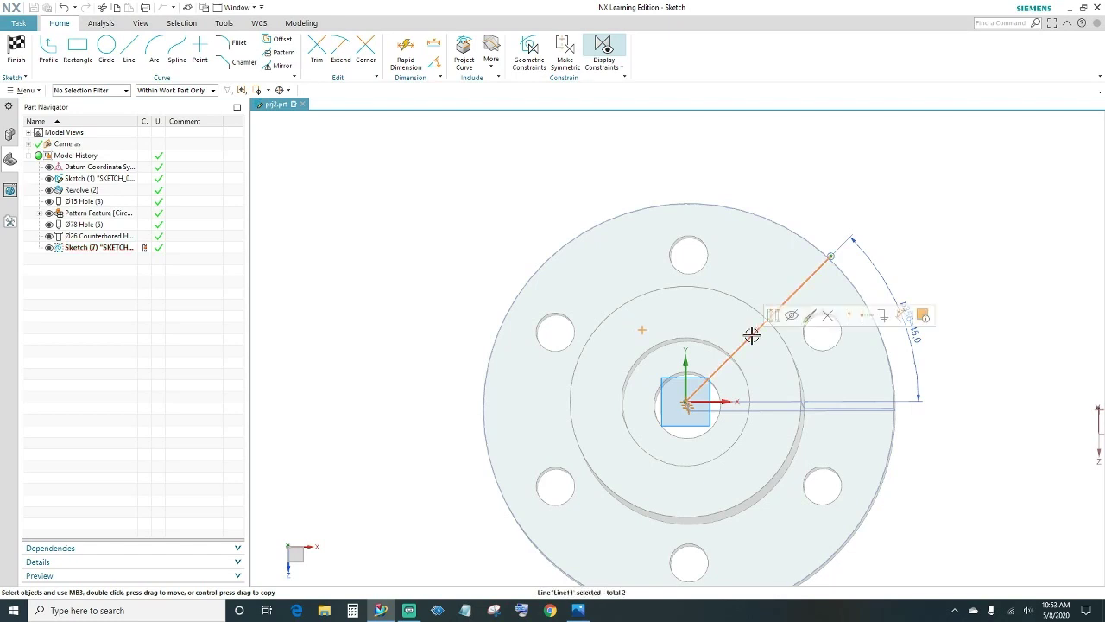
pyautogui.click(851, 316)
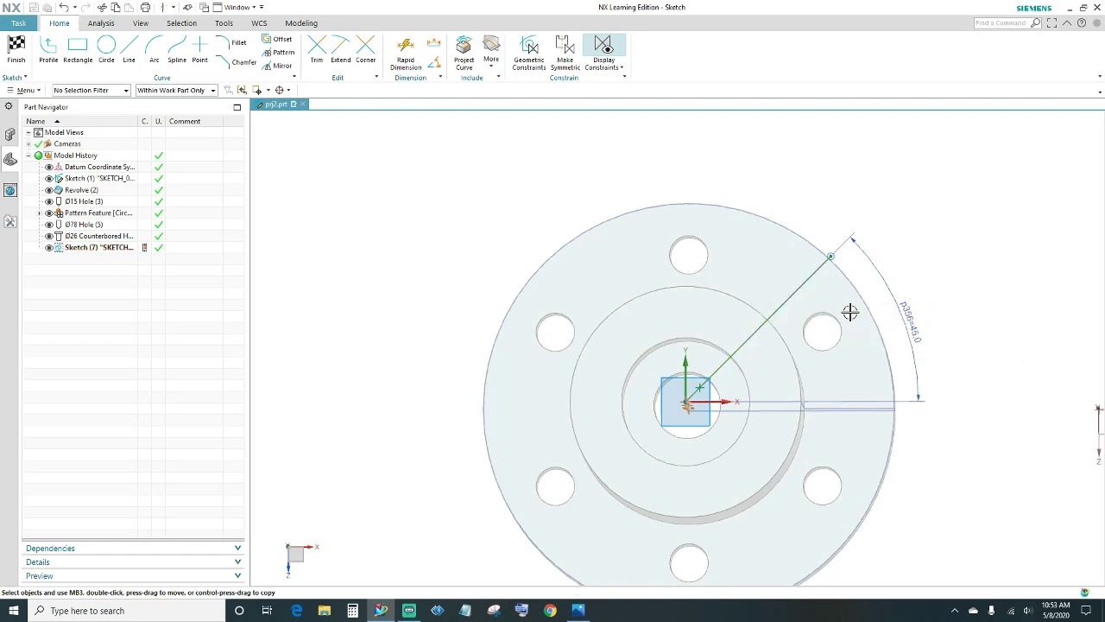
# Dimension the distance from the sketch origin to the point along the diagonal line and set it to 35 mm.
pyautogui.scroll(5, 733, 400)
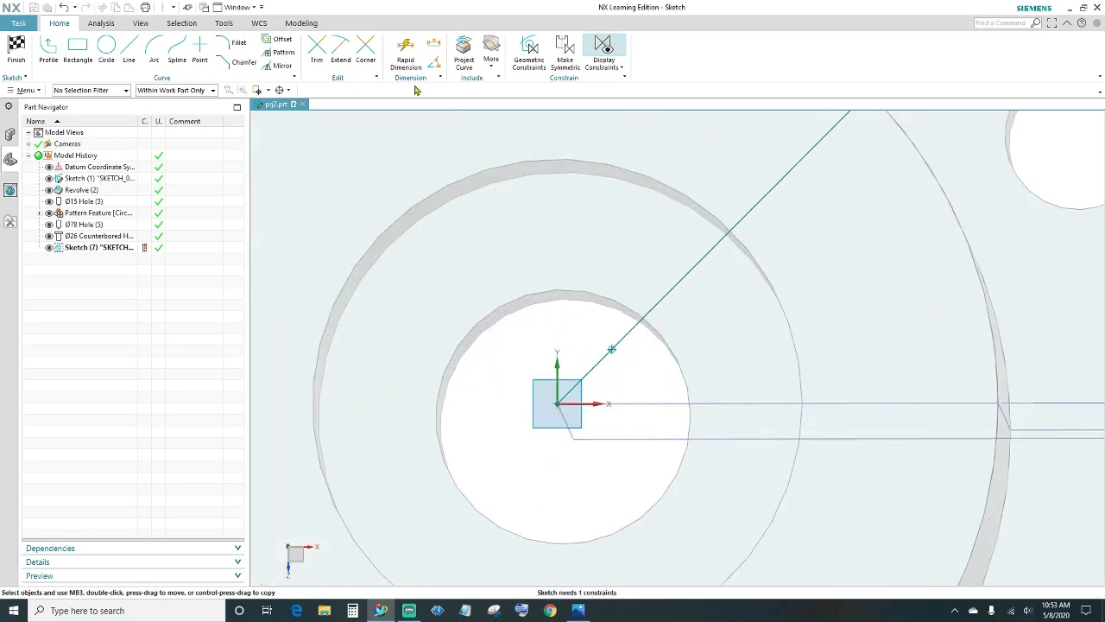
pyautogui.click(406, 56)
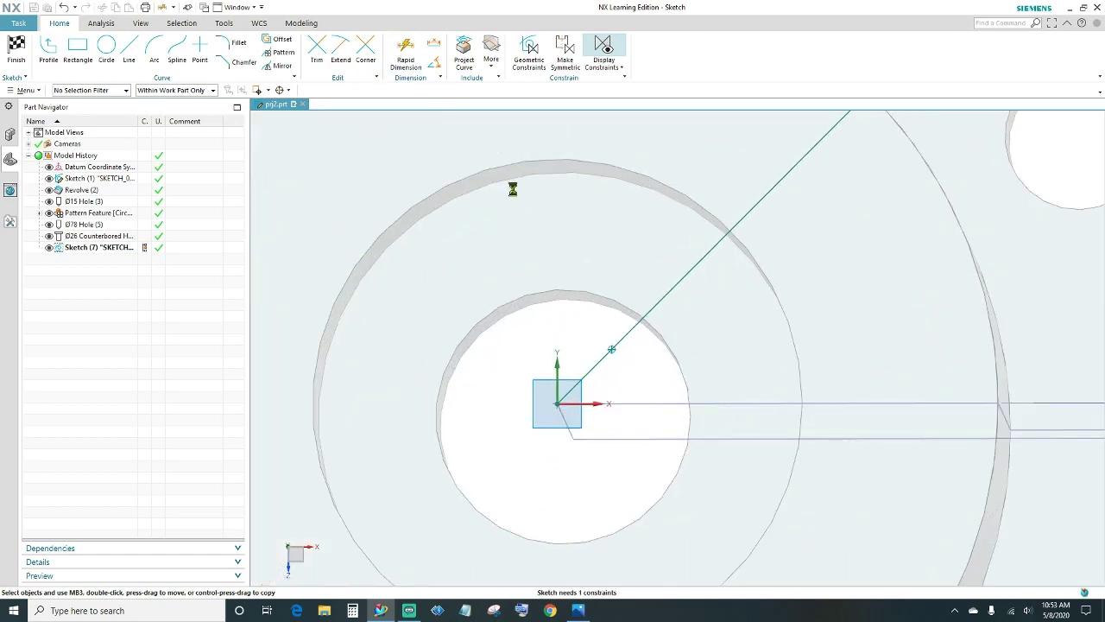
pyautogui.click(558, 403)
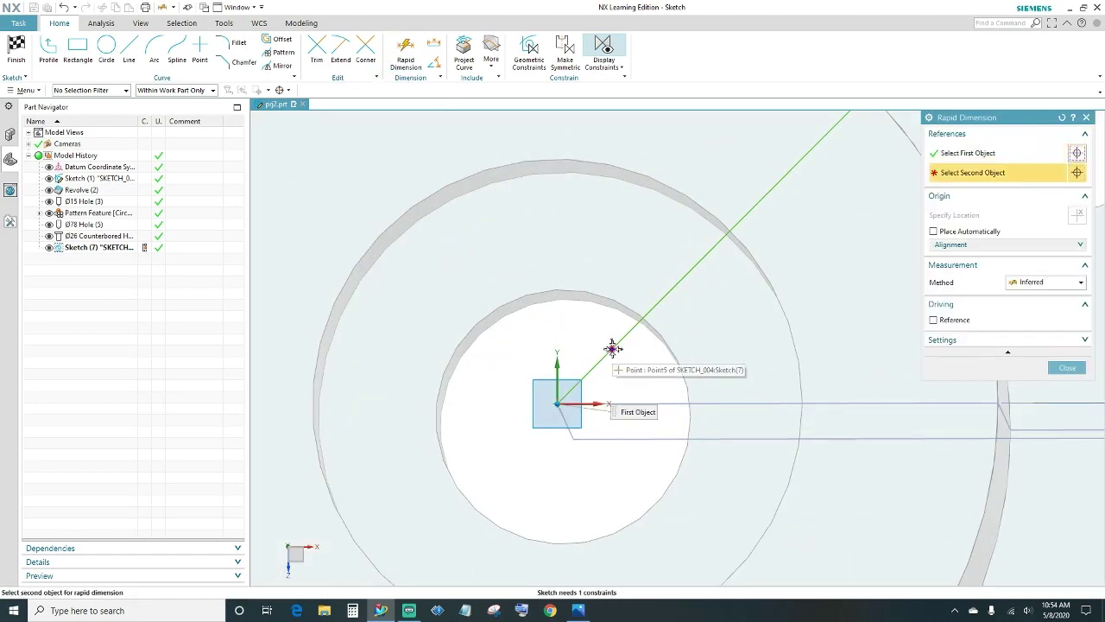
pyautogui.click(612, 348)
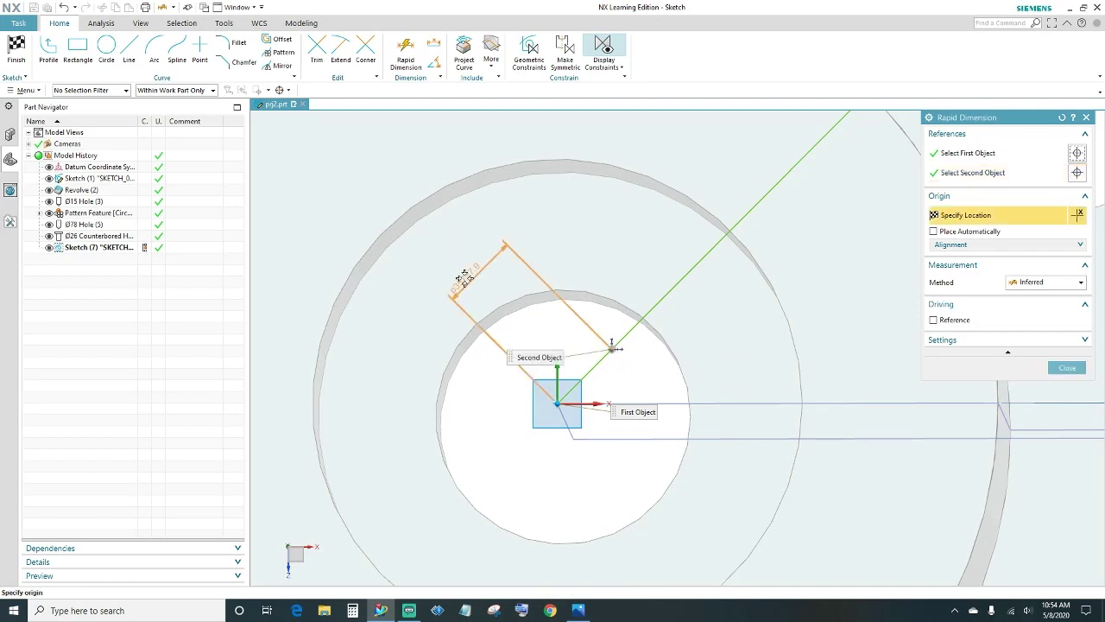
pyautogui.click(464, 276)
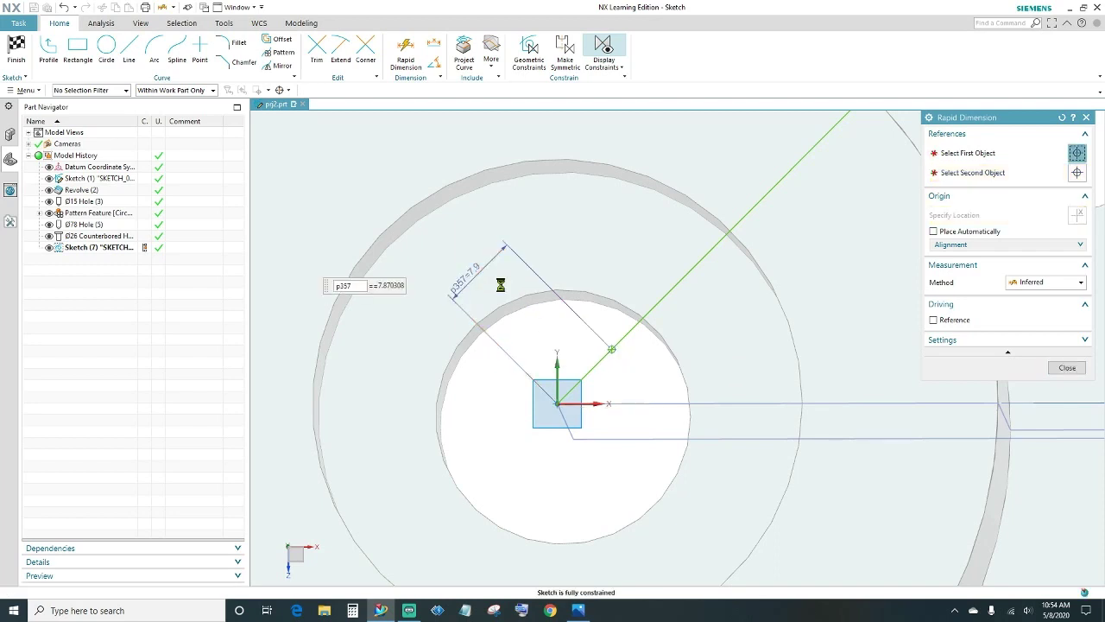
pyautogui.click(1064, 369)
pyautogui.scroll(-1, 838, 372)
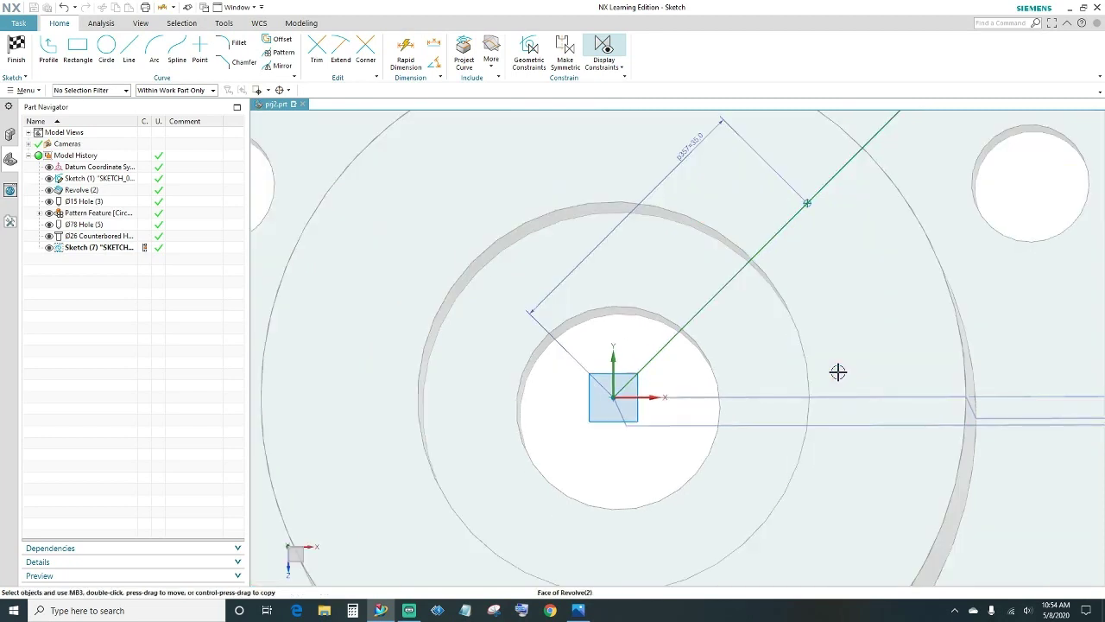
pyautogui.scroll(-1, 838, 372)
pyautogui.scroll(-1, 922, 390)
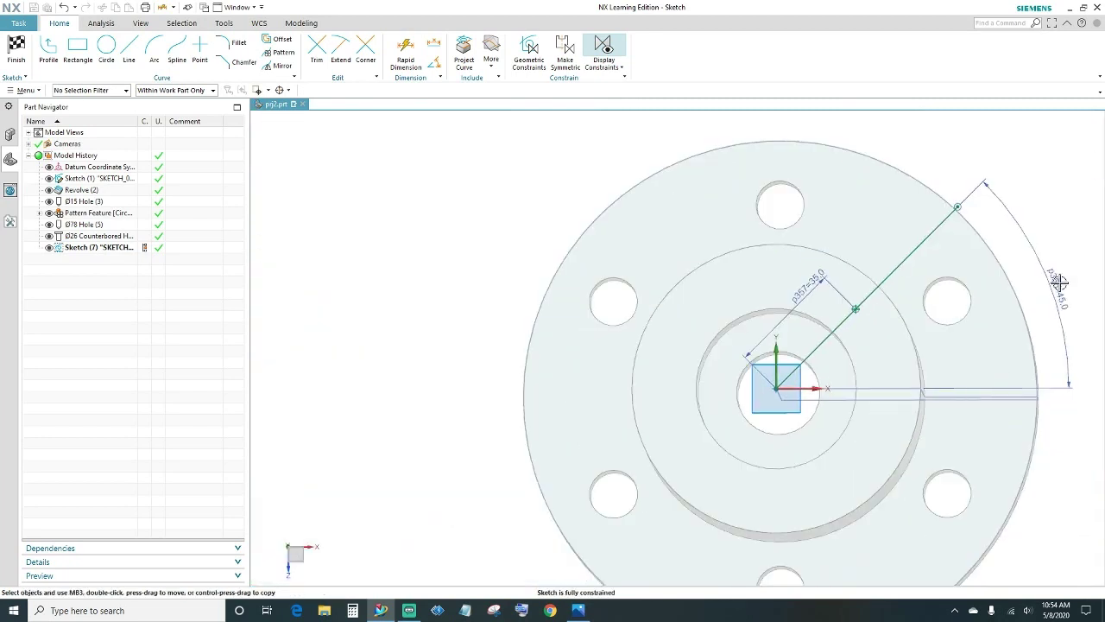
# Convert the diagonal line to reference geometry and finish the sketch, accepting that the reference geometry is hidden.
pyautogui.moveTo(1065, 269)
pyautogui.keyDown('shift'); pyautogui.mouseDown(button='middle')
pyautogui.moveTo(987, 271)
pyautogui.moveTo(883, 244)
pyautogui.mouseUp(button='middle'); pyautogui.keyUp('shift')
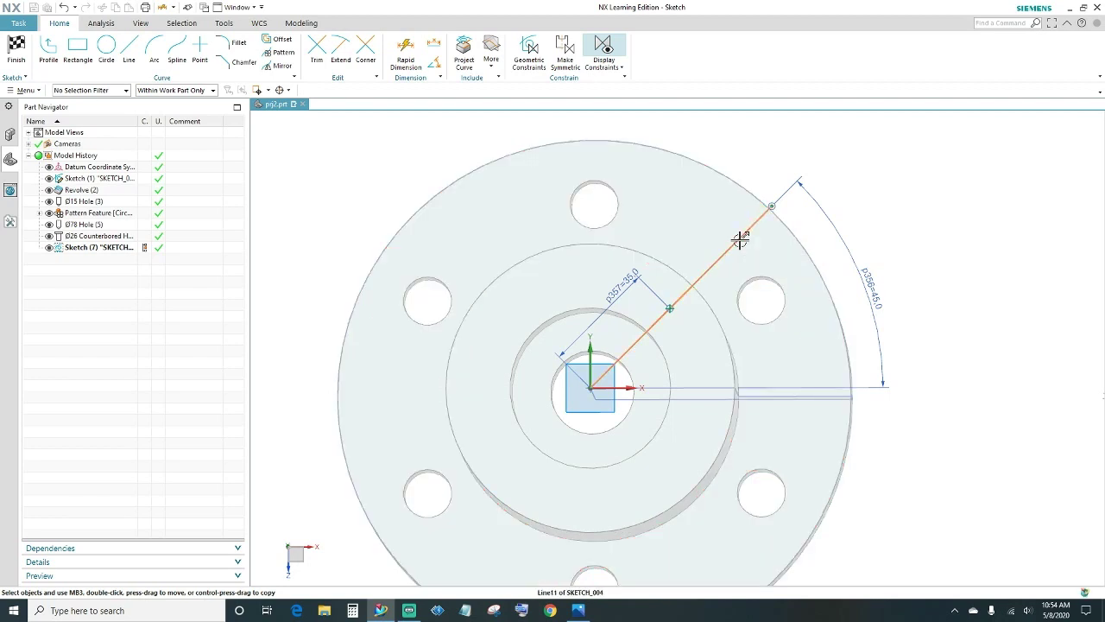
pyautogui.rightClick(740, 243)
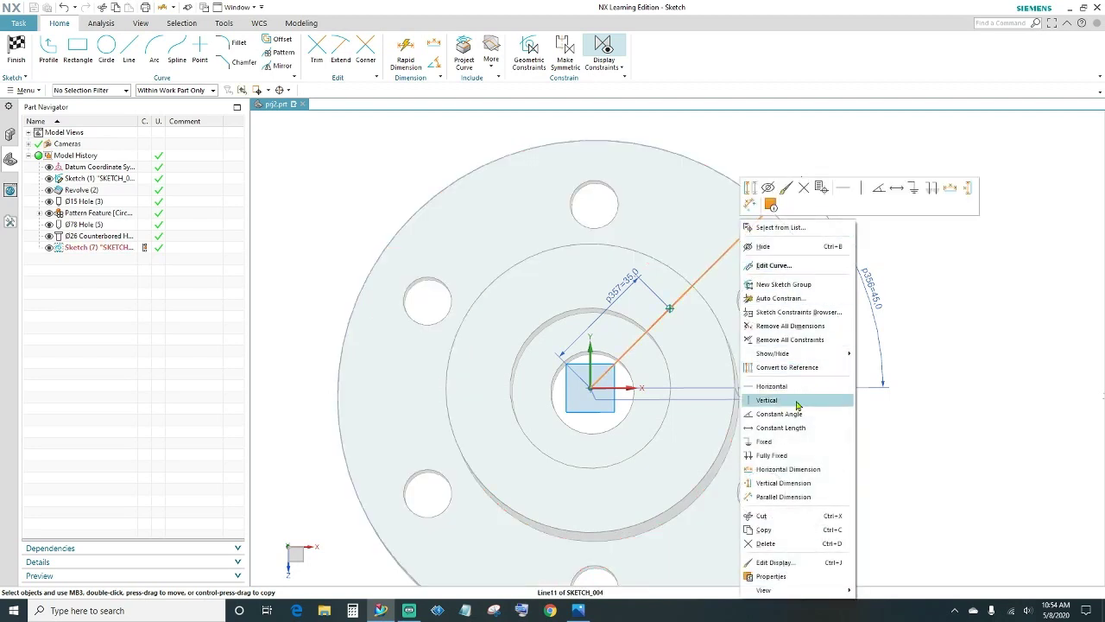
pyautogui.click(791, 368)
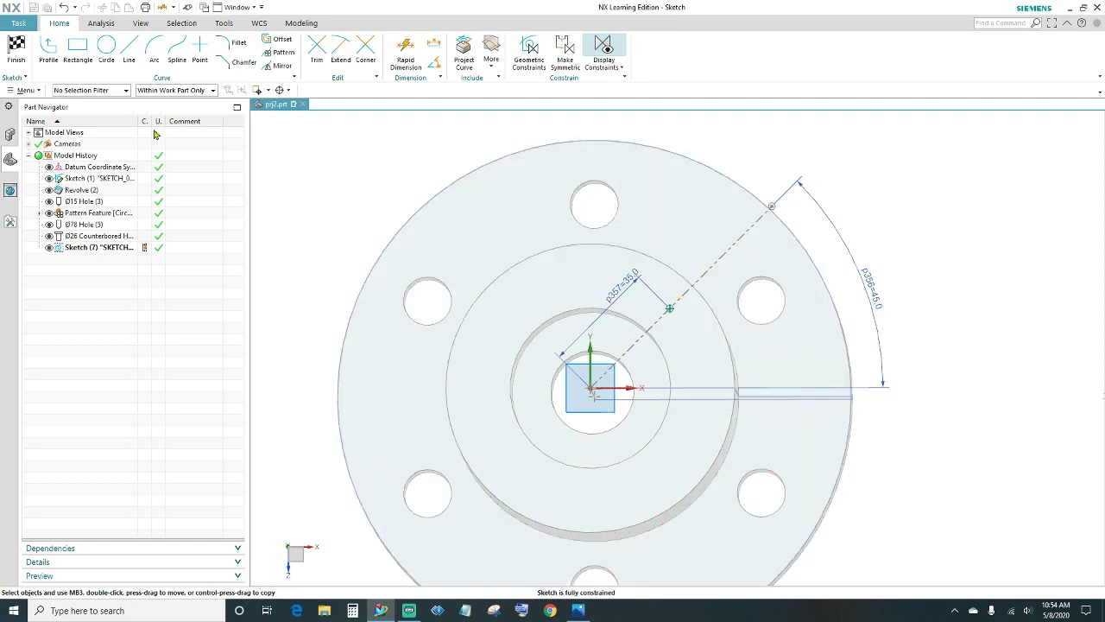
pyautogui.click(17, 57)
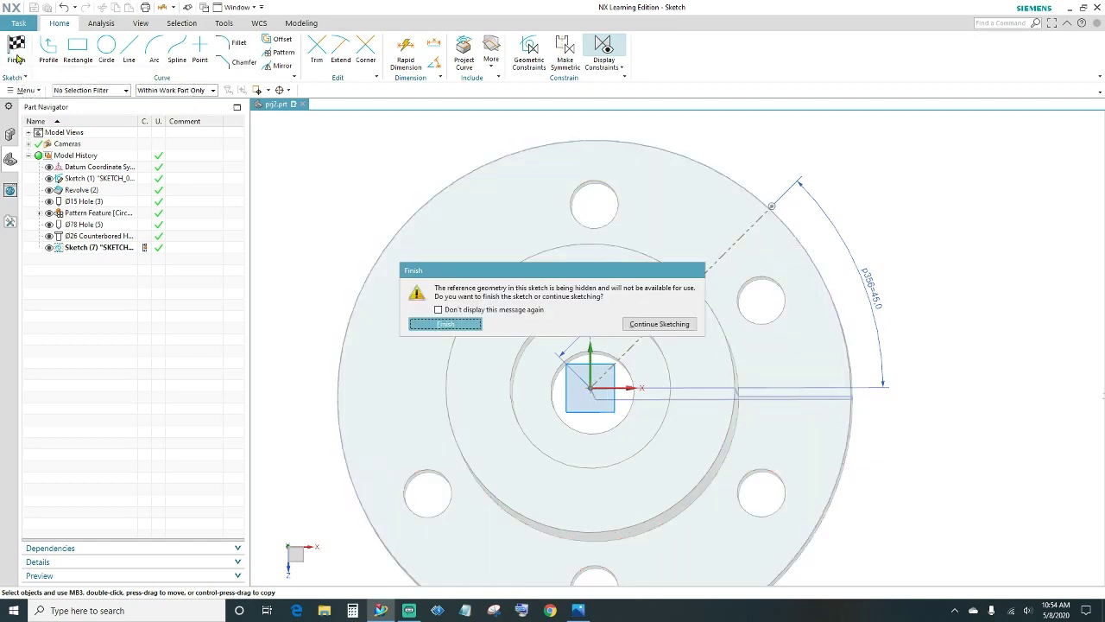
pyautogui.click(440, 323)
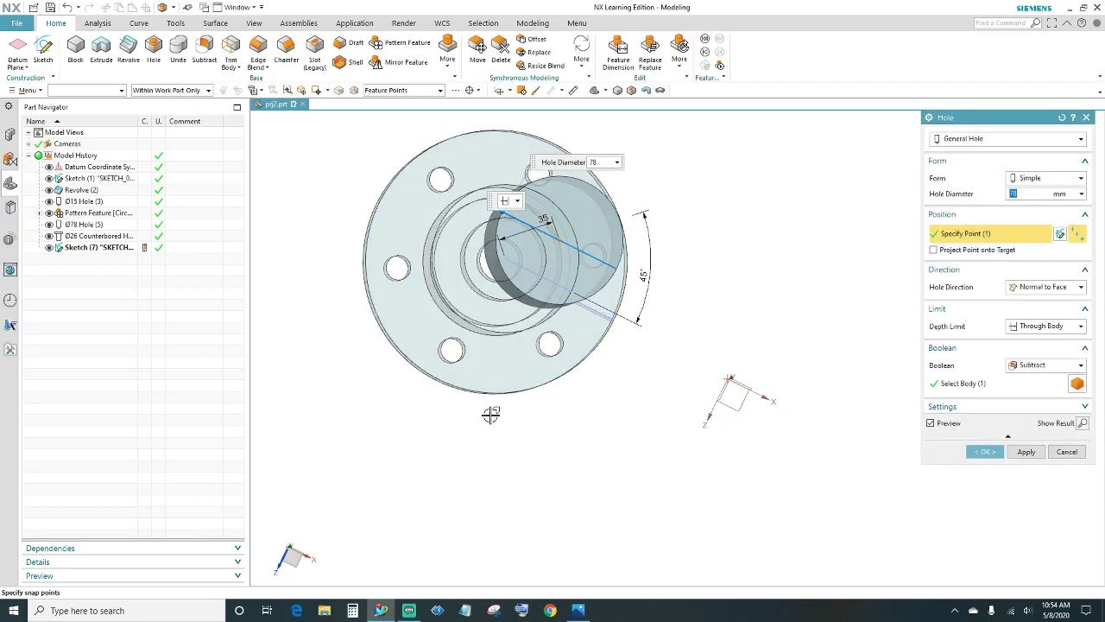
# Create a simple 8 mm diameter hole at the sketch point on the boss face, with depth limit Until Next, subtracted from the body.
pyautogui.write('8')
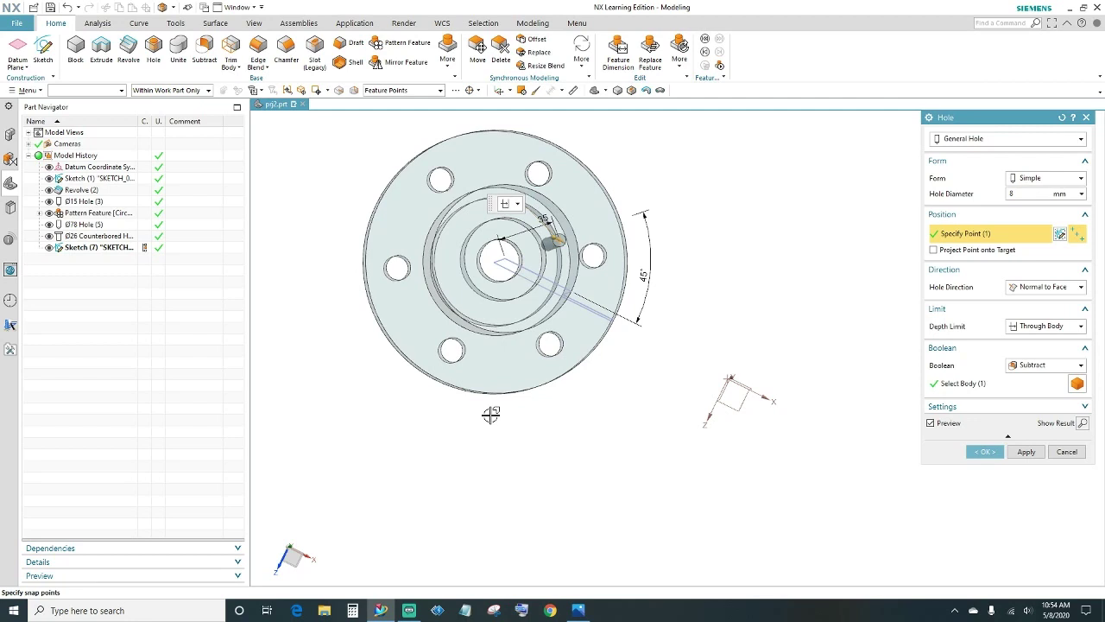
pyautogui.moveTo(491, 415); pyautogui.dragTo(1046, 348, button='middle')
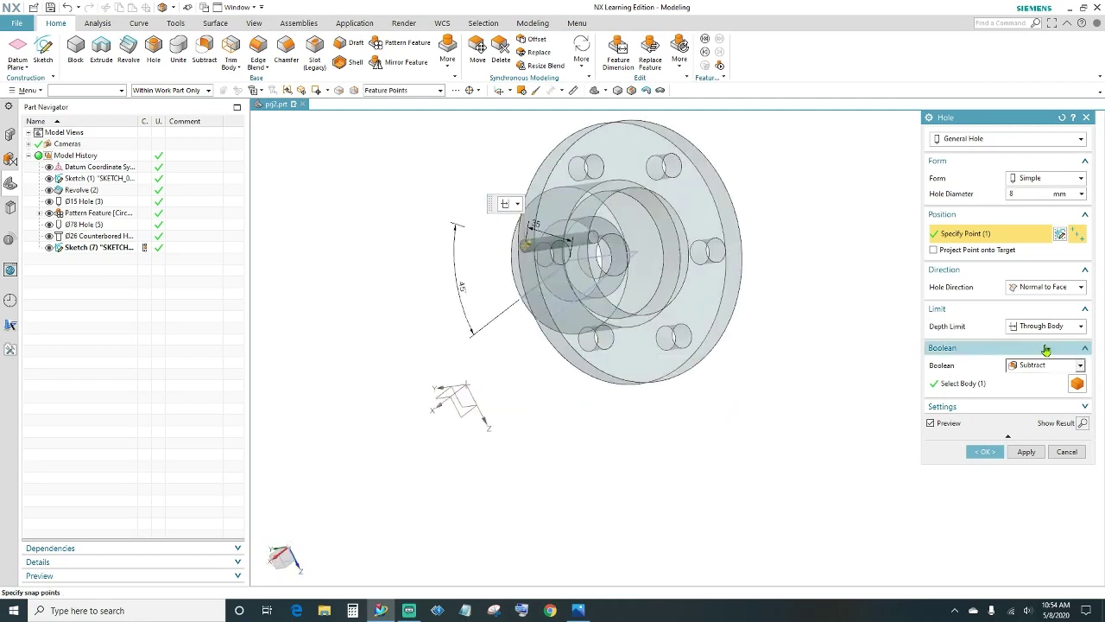
pyautogui.click(1034, 326)
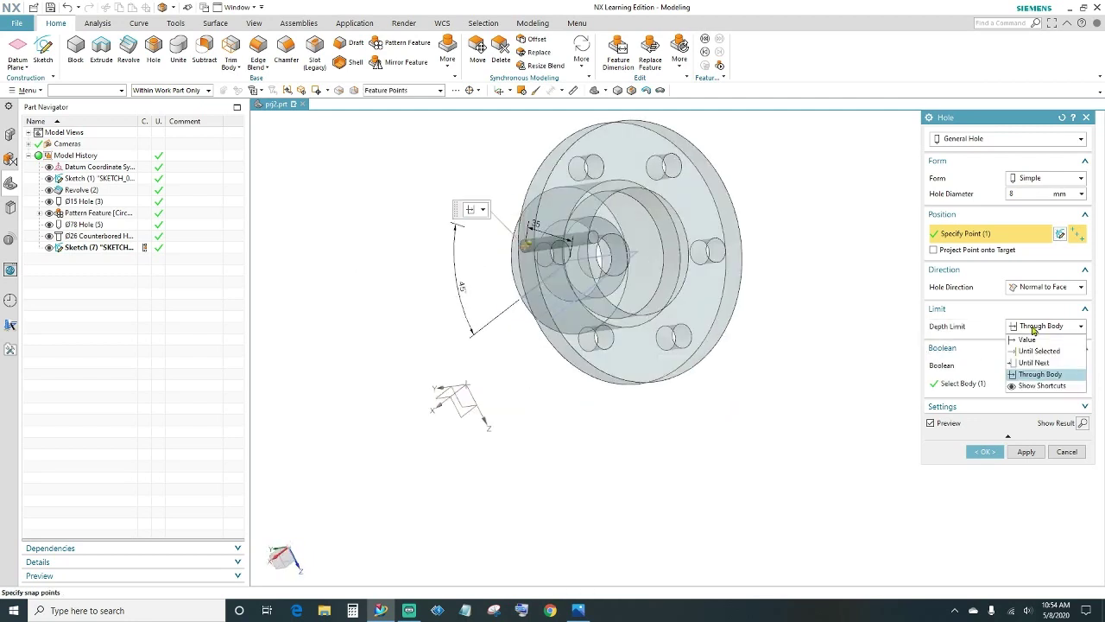
pyautogui.click(1039, 363)
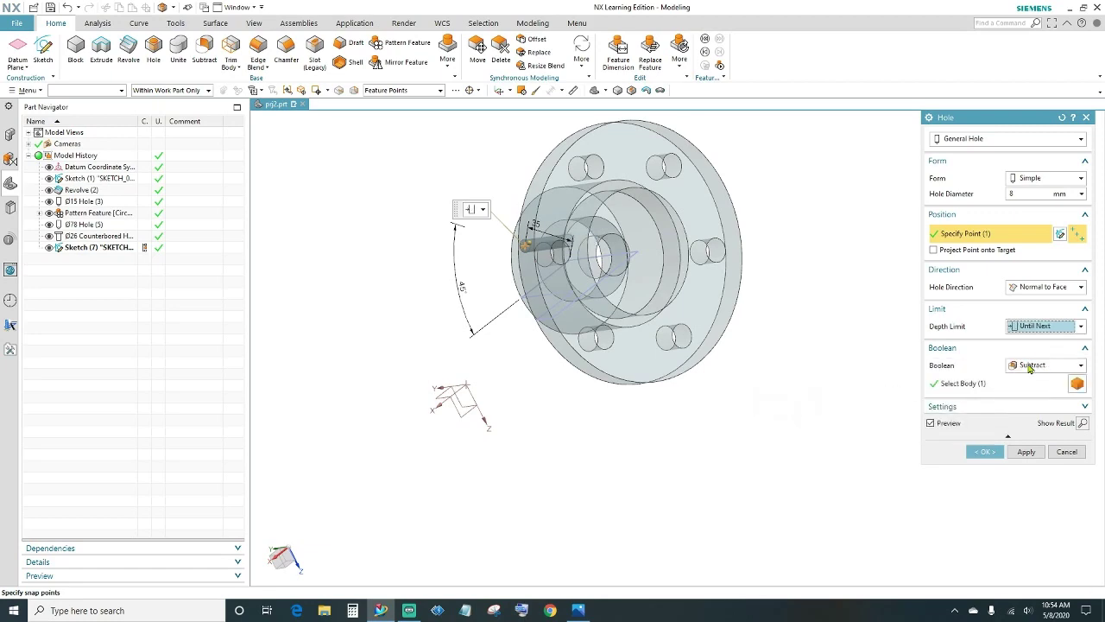
pyautogui.moveTo(725, 402); pyautogui.dragTo(855, 402, button='middle')
pyautogui.click(985, 451)
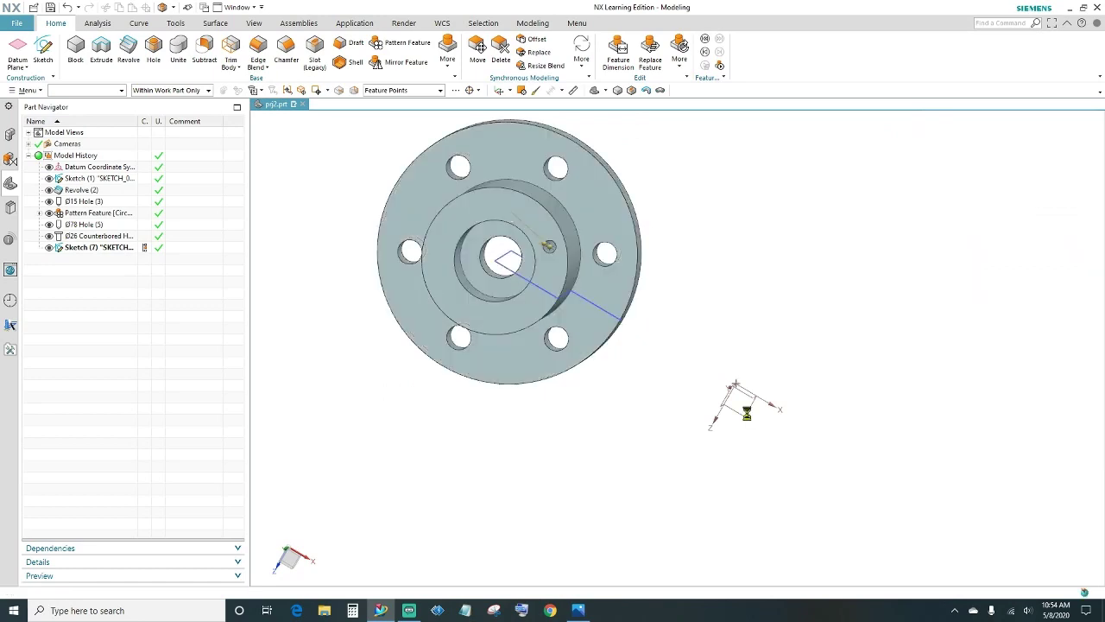
# Set up a circular Pattern Feature of the 8 mm boss hole around the Y-axis through the profile line's endpoint at the hub centre.
pyautogui.moveTo(544, 420); pyautogui.dragTo(543, 397, button='middle')
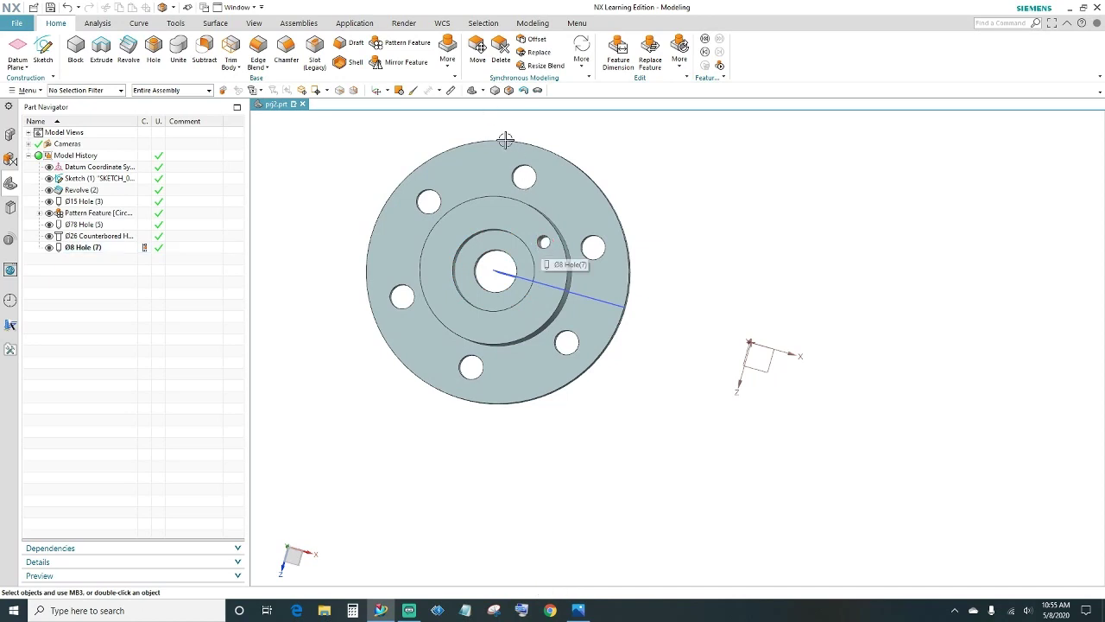
pyautogui.click(389, 43)
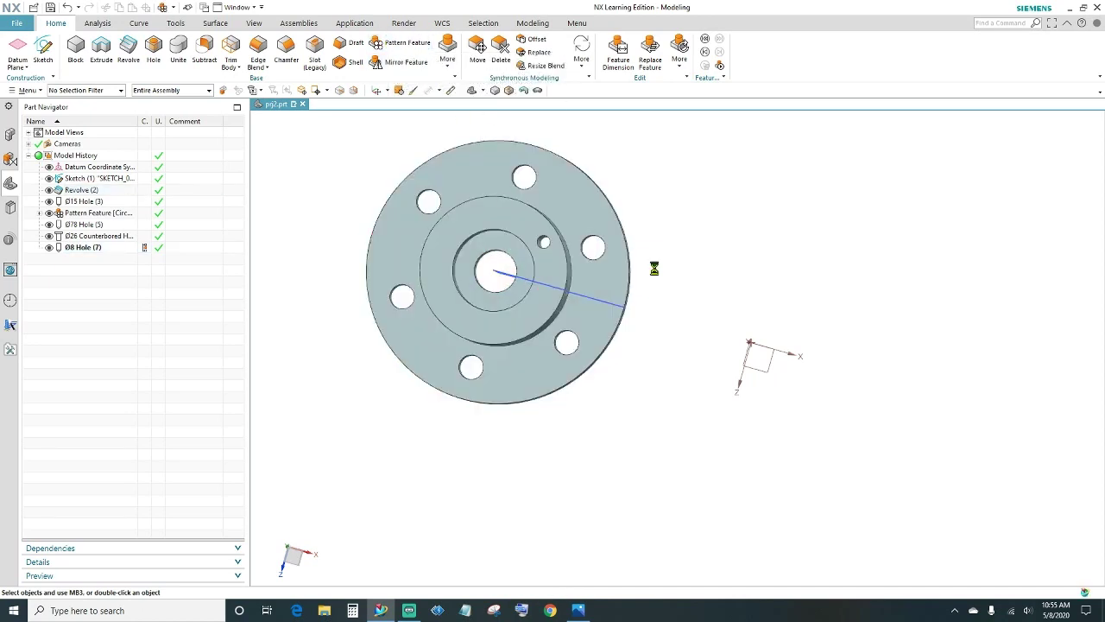
pyautogui.scroll(3, 661, 270)
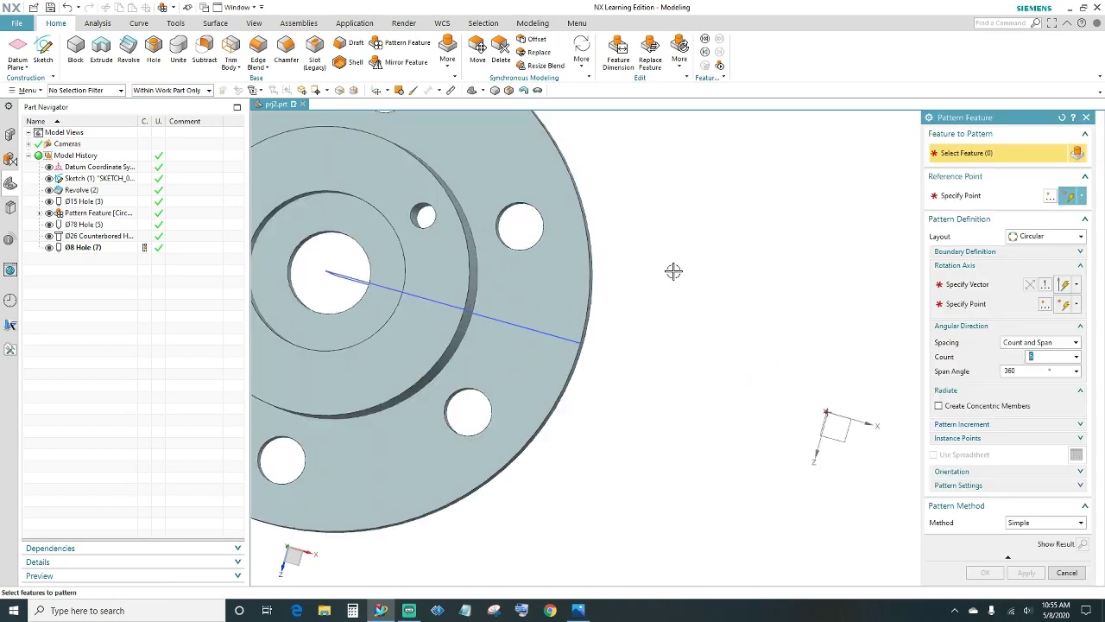
pyautogui.scroll(2, 674, 272)
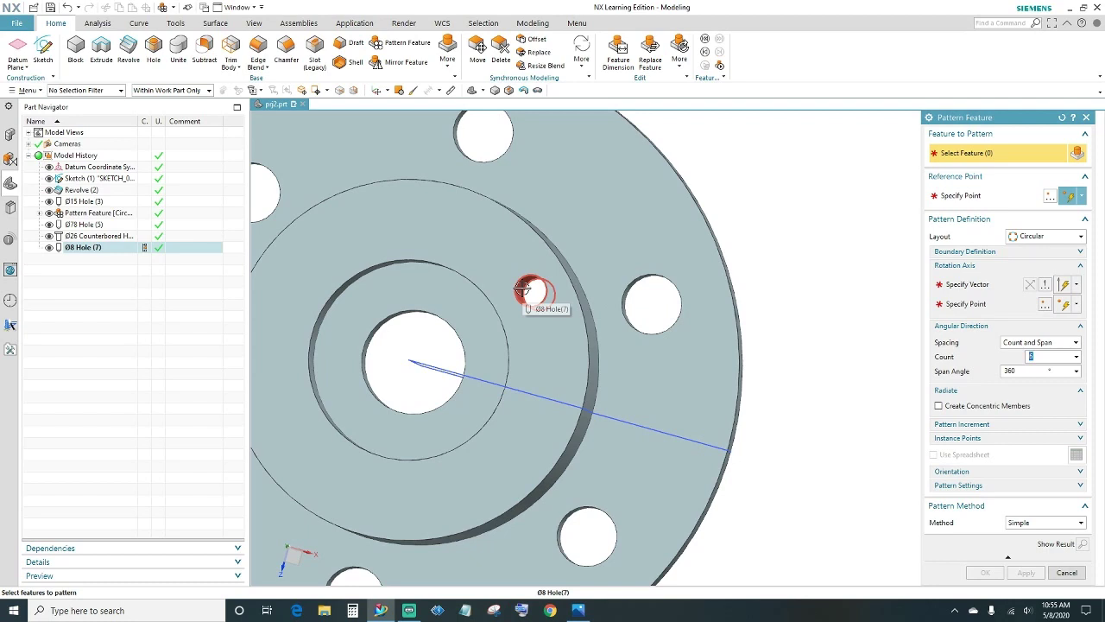
pyautogui.click(522, 289)
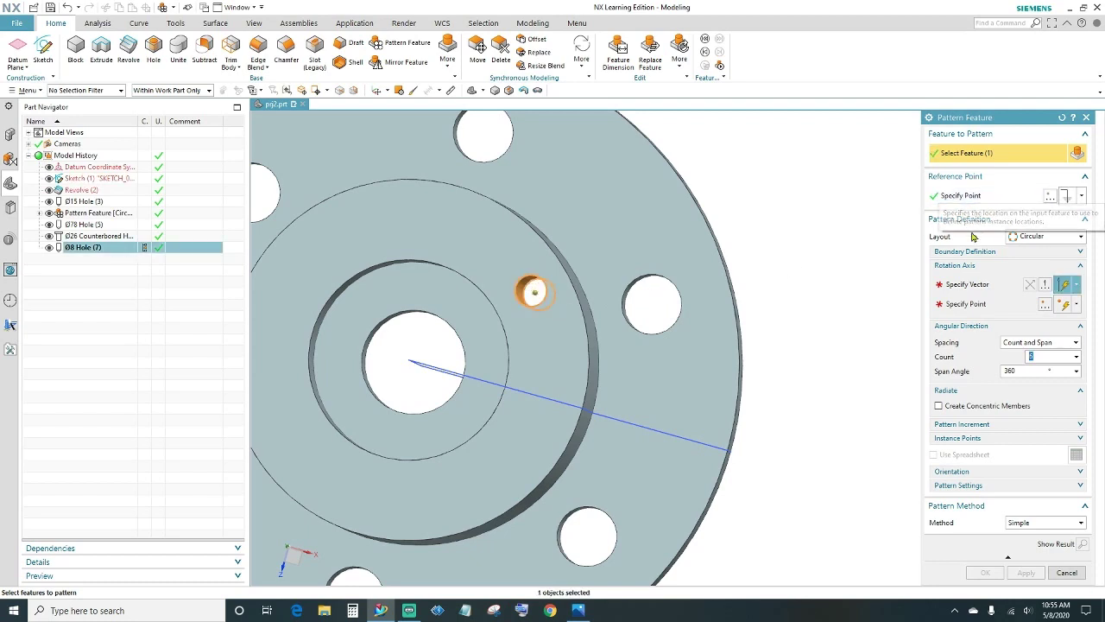
pyautogui.click(974, 283)
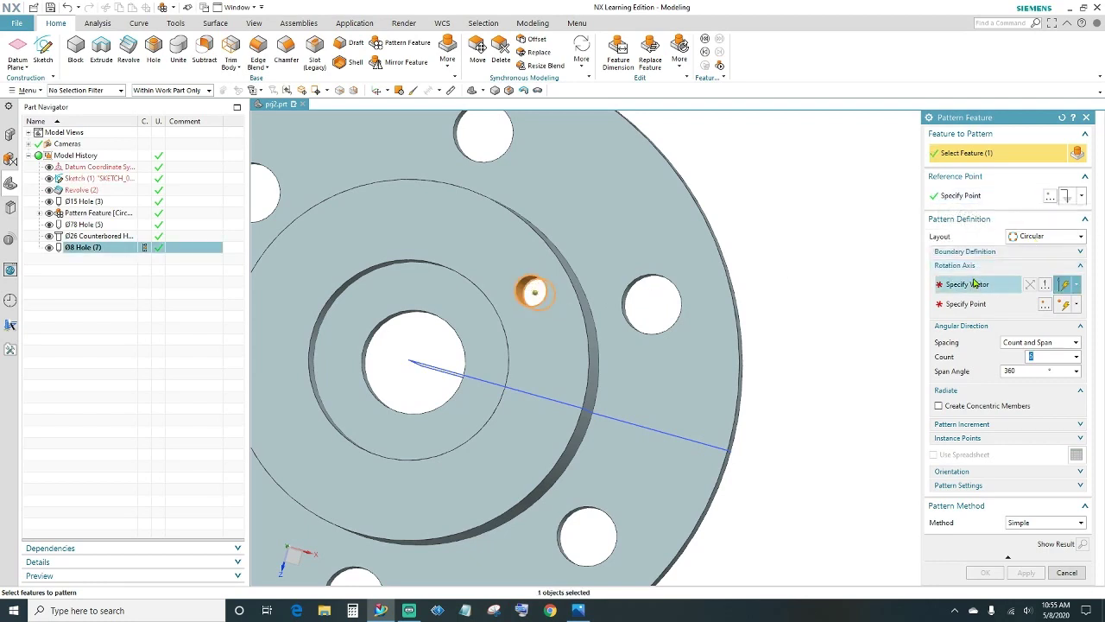
pyautogui.moveTo(852, 314); pyautogui.dragTo(846, 345, button='middle')
pyautogui.moveTo(753, 498); pyautogui.dragTo(758, 500, button='middle')
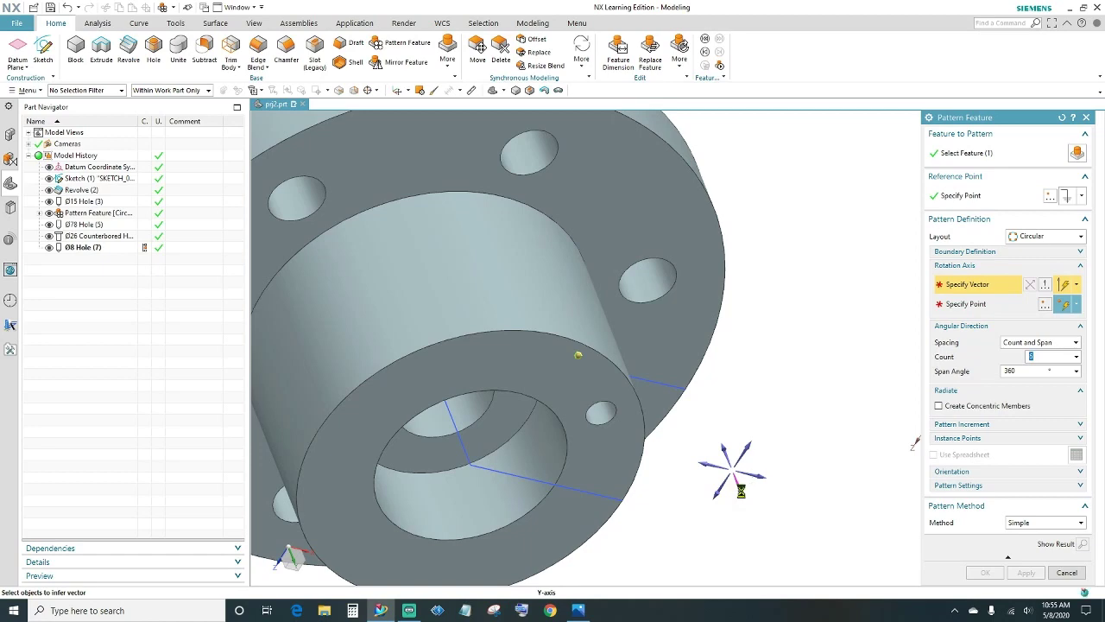
pyautogui.click(743, 488)
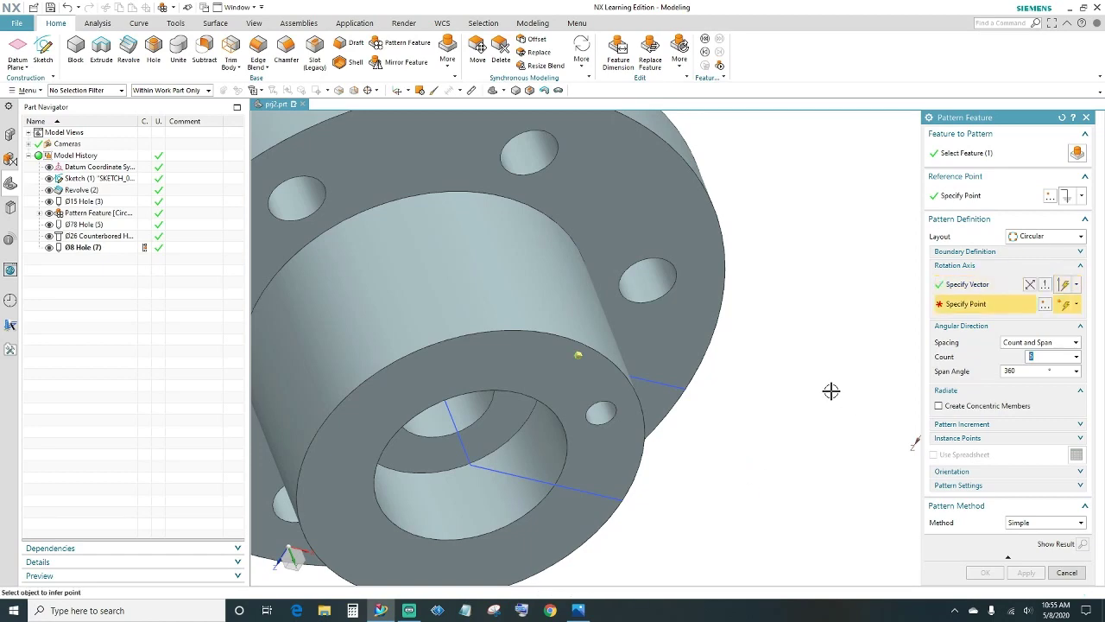
pyautogui.moveTo(831, 388); pyautogui.dragTo(826, 353, button='middle')
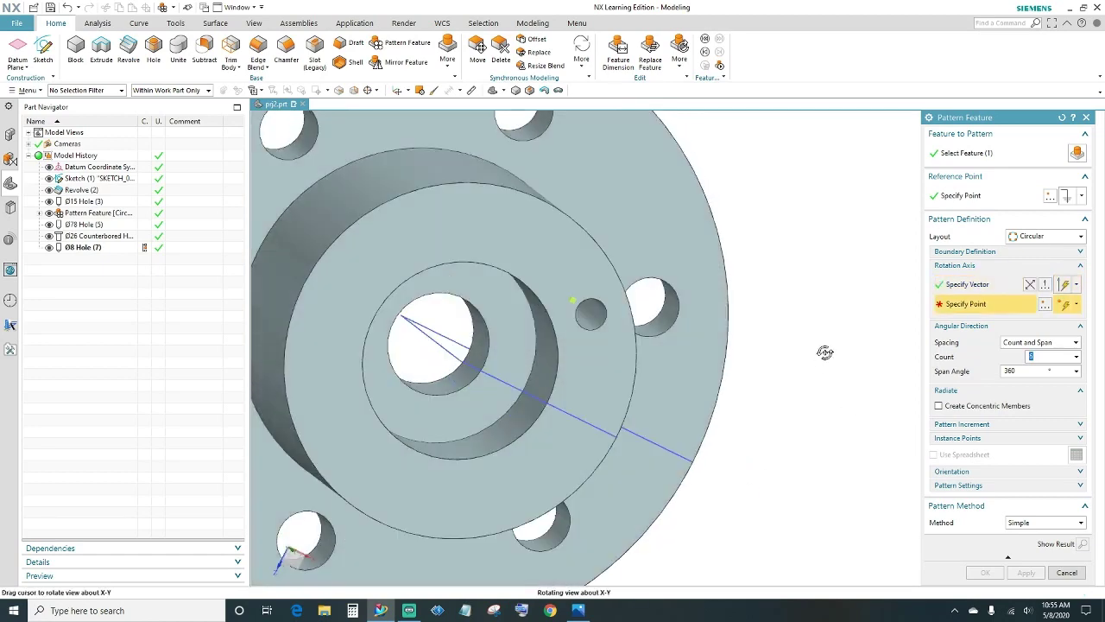
pyautogui.click(457, 338)
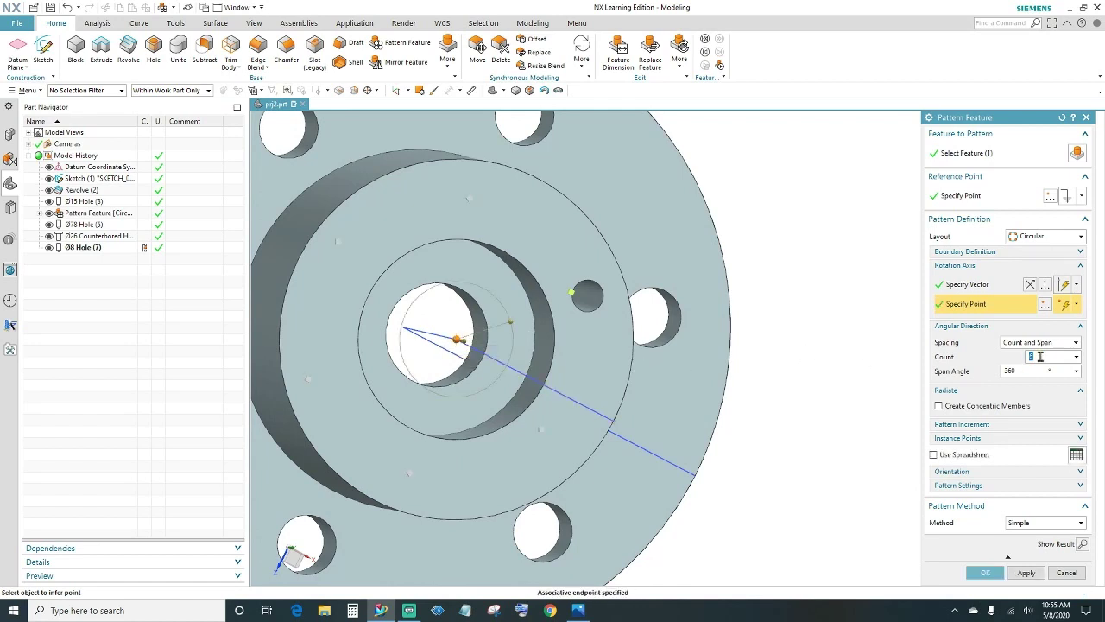
# Set the circular pattern count to 4 over a 360° span and create the pattern.
pyautogui.press('Tab')
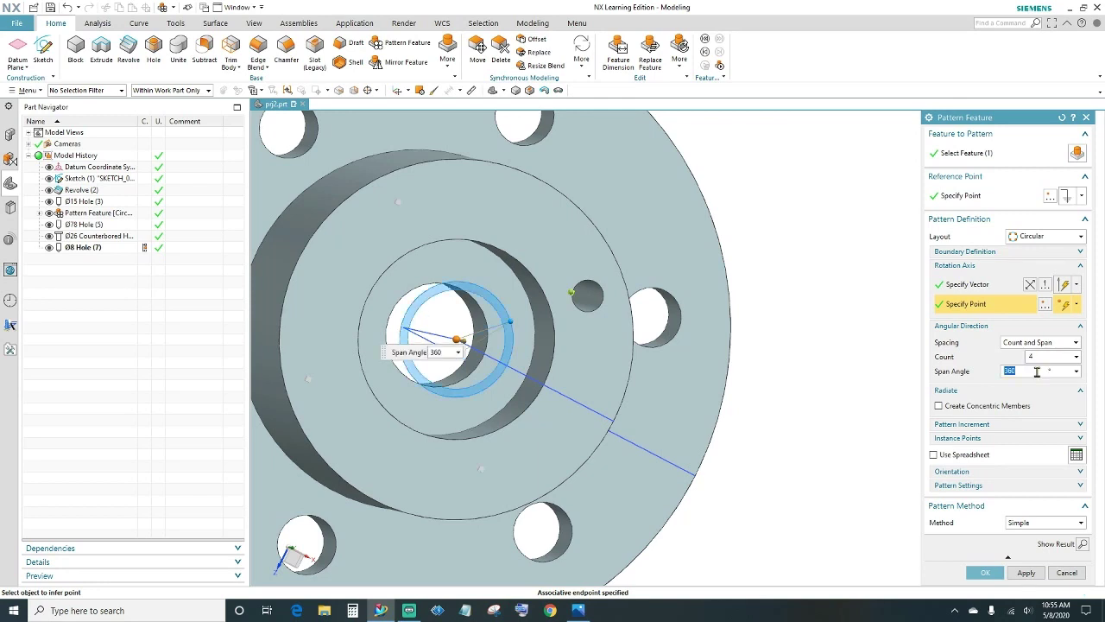
pyautogui.scroll(-3, 836, 380)
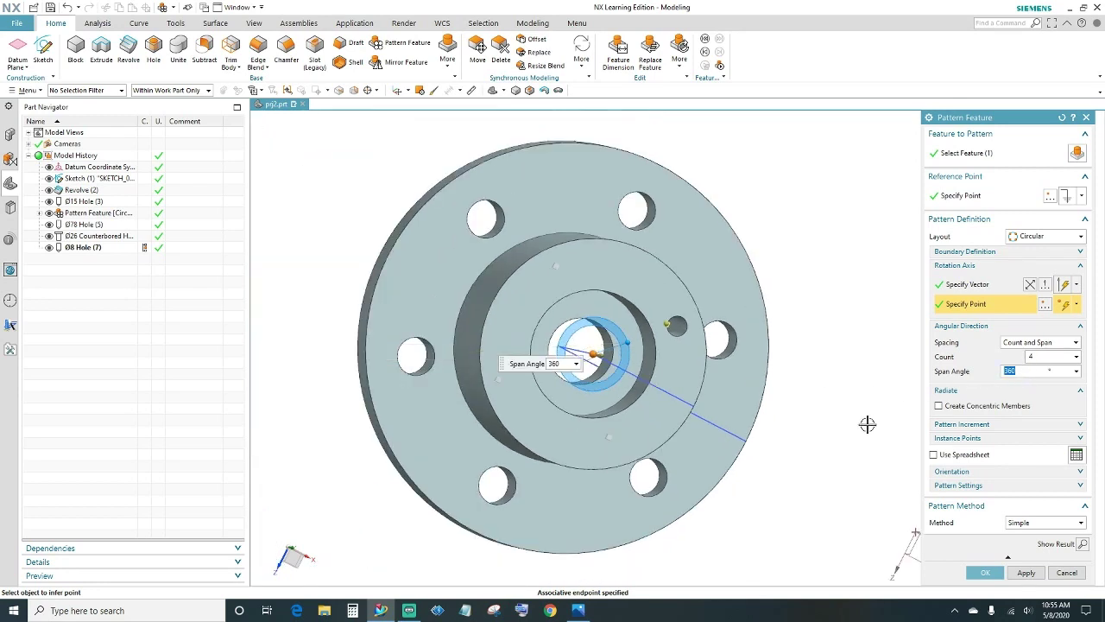
pyautogui.click(985, 571)
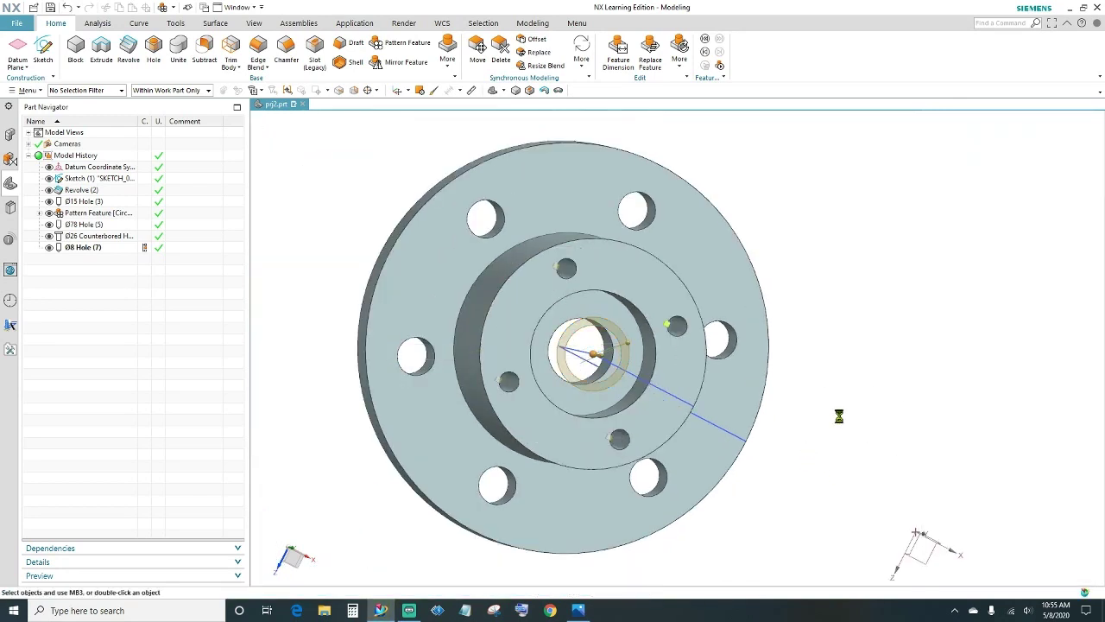
# Move everything except the solid hub body, including the sketch and datum coordinate system, to layer 5.
pyautogui.moveTo(838, 416); pyautogui.dragTo(1025, 389, button='middle')
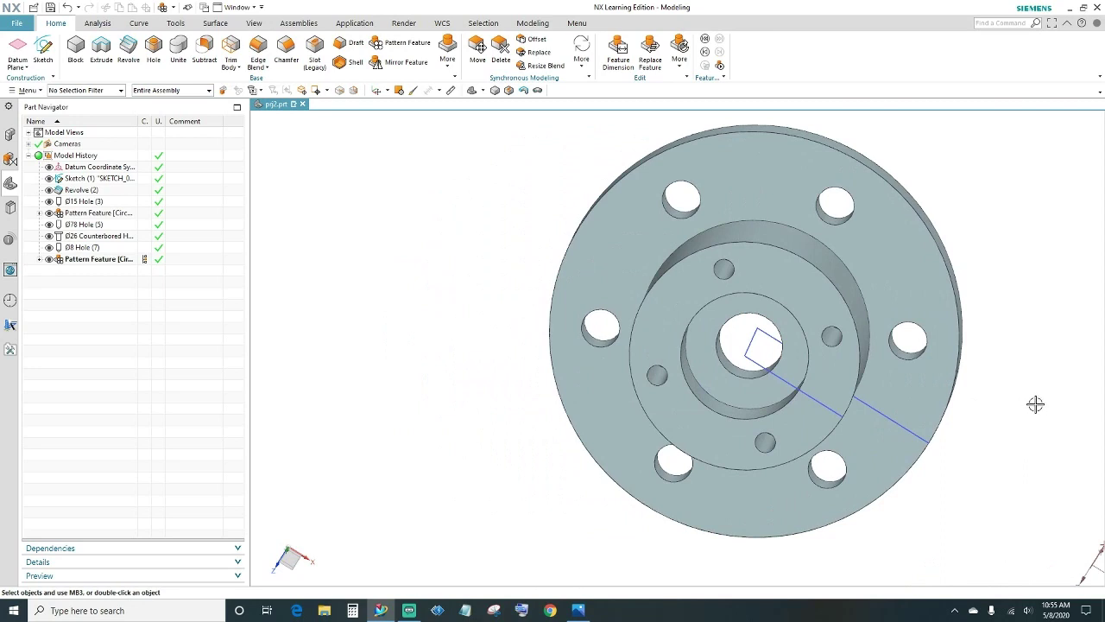
pyautogui.scroll(-3, 1035, 404)
pyautogui.moveTo(1042, 428); pyautogui.dragTo(1036, 417, button='middle')
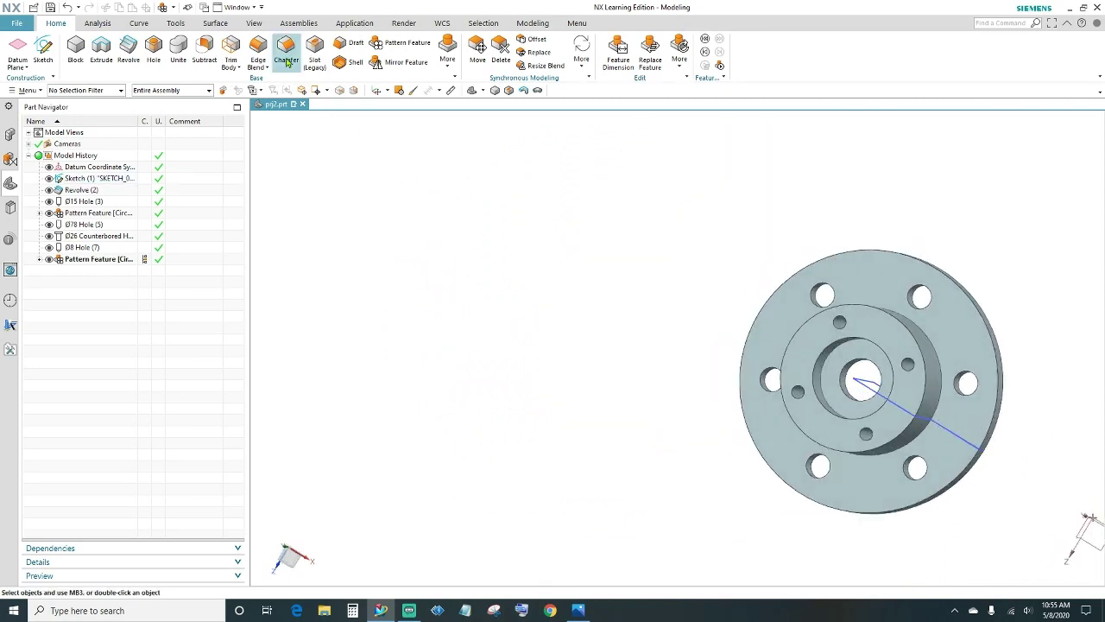
pyautogui.click(251, 24)
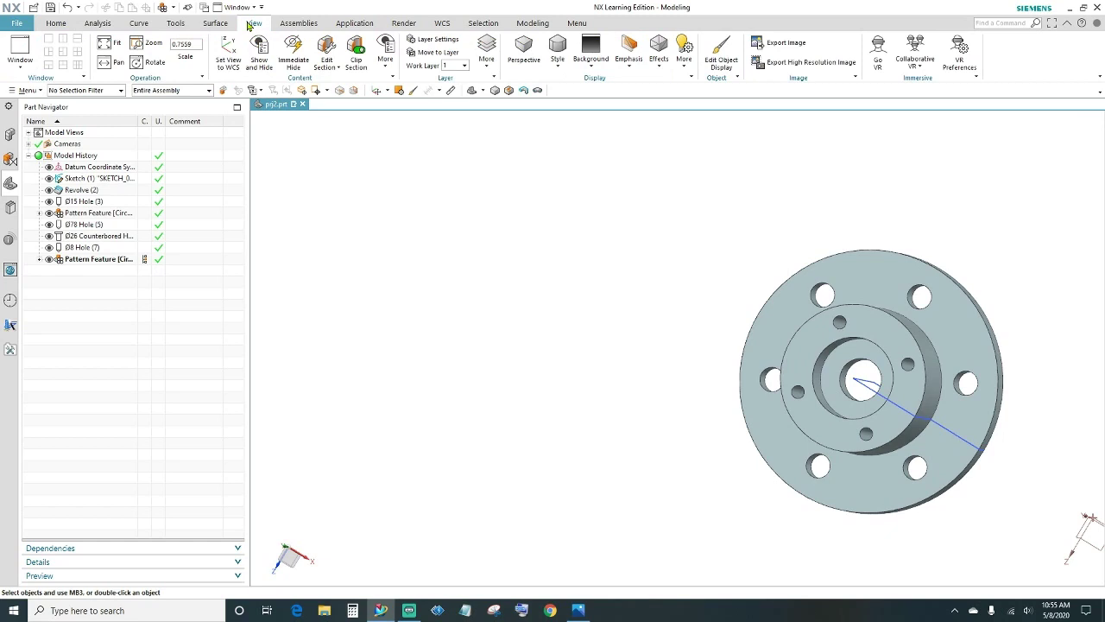
pyautogui.click(432, 51)
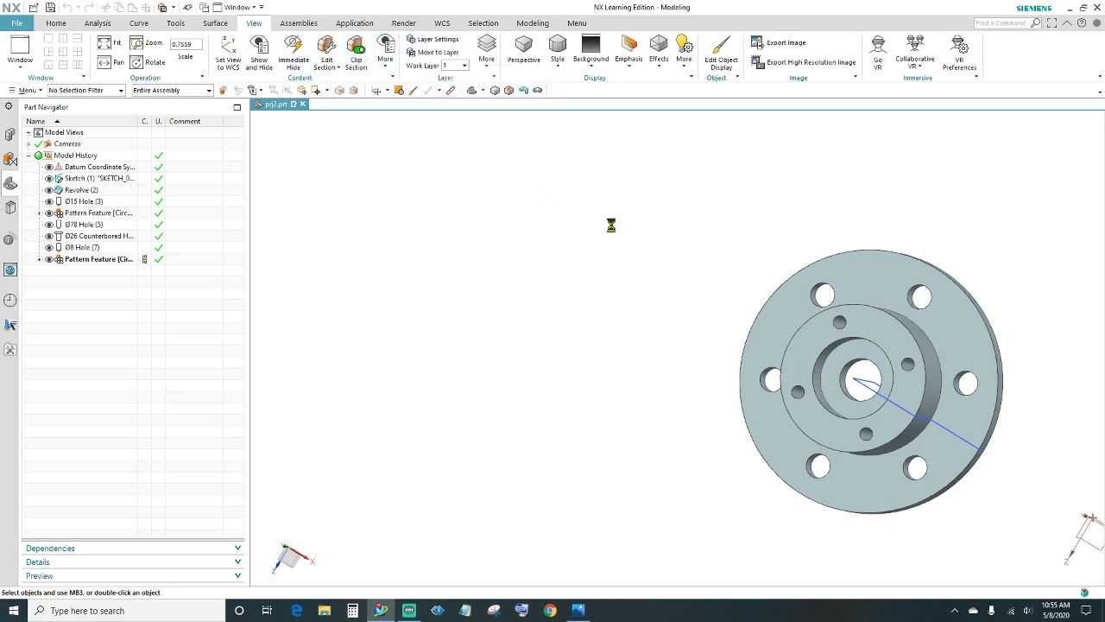
pyautogui.click(854, 277)
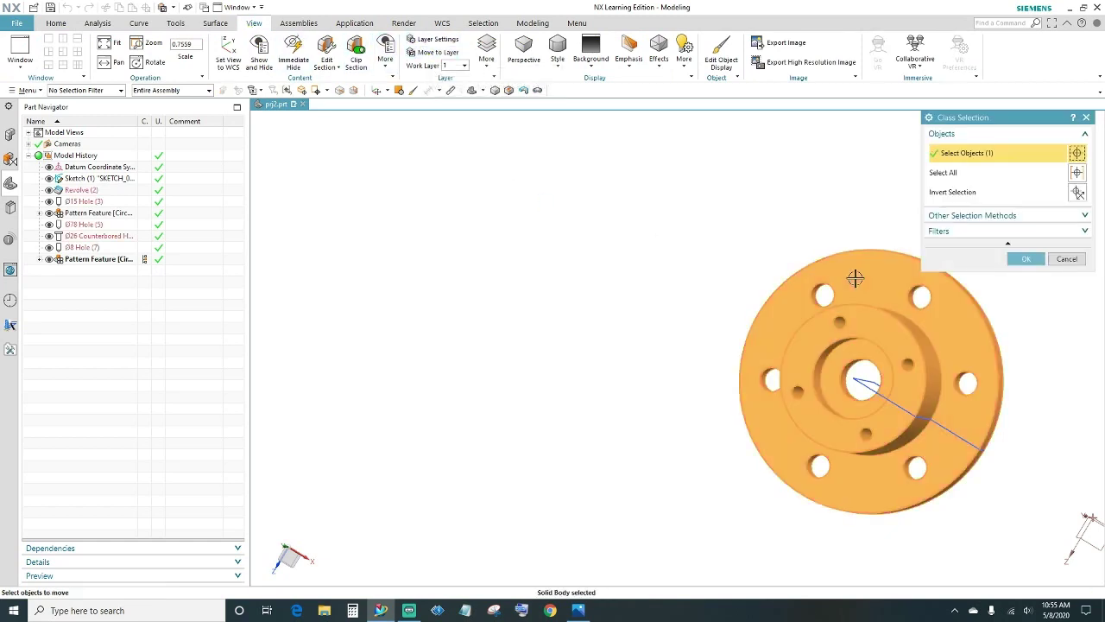
pyautogui.click(1078, 191)
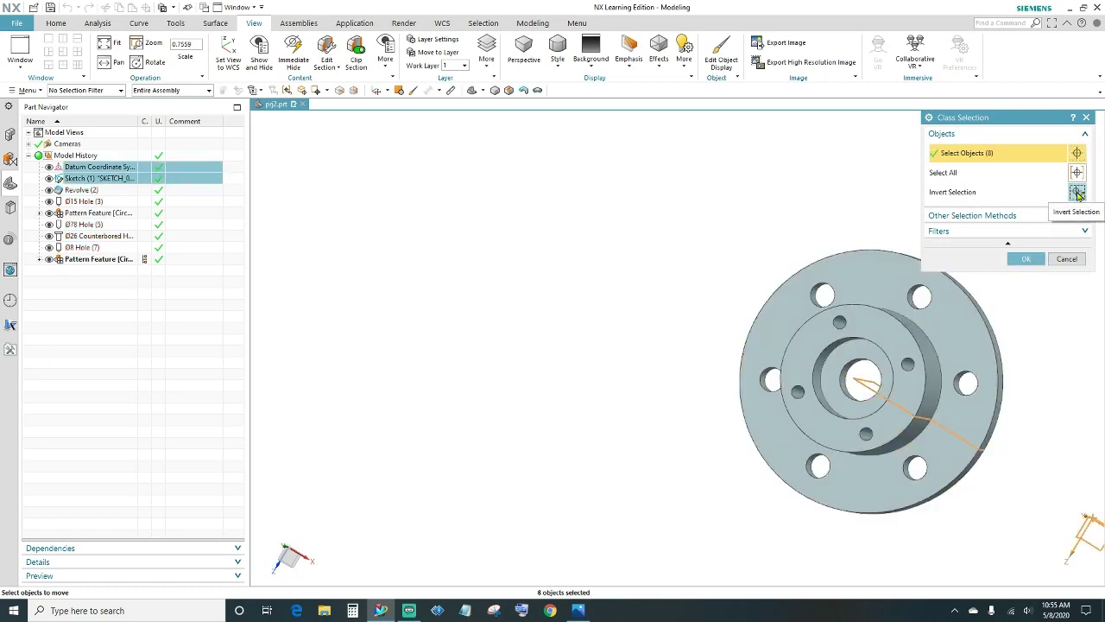
pyautogui.click(1026, 259)
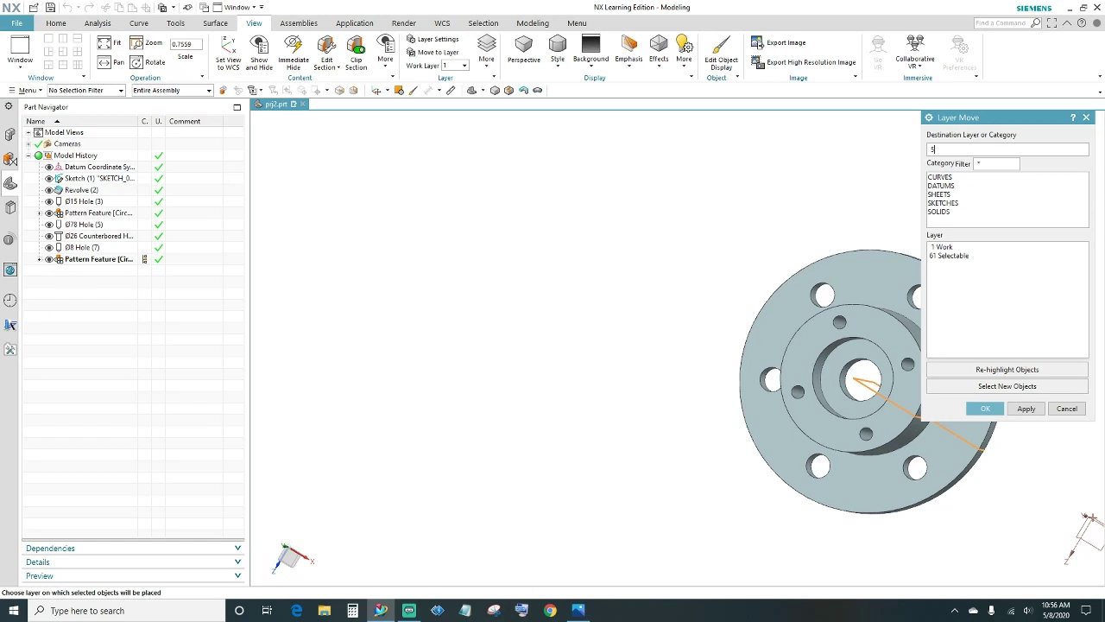
pyautogui.press('Return')
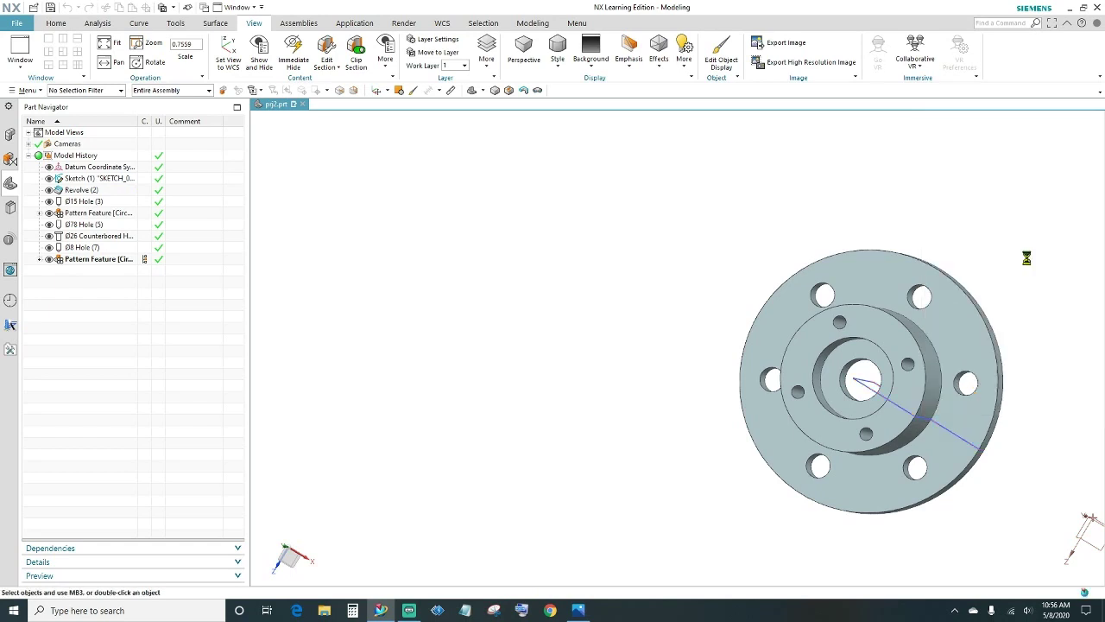
# Turn off the visibility of layer 5 in the layer settings, keeping layer 1 as the work layer.
pyautogui.click(425, 39)
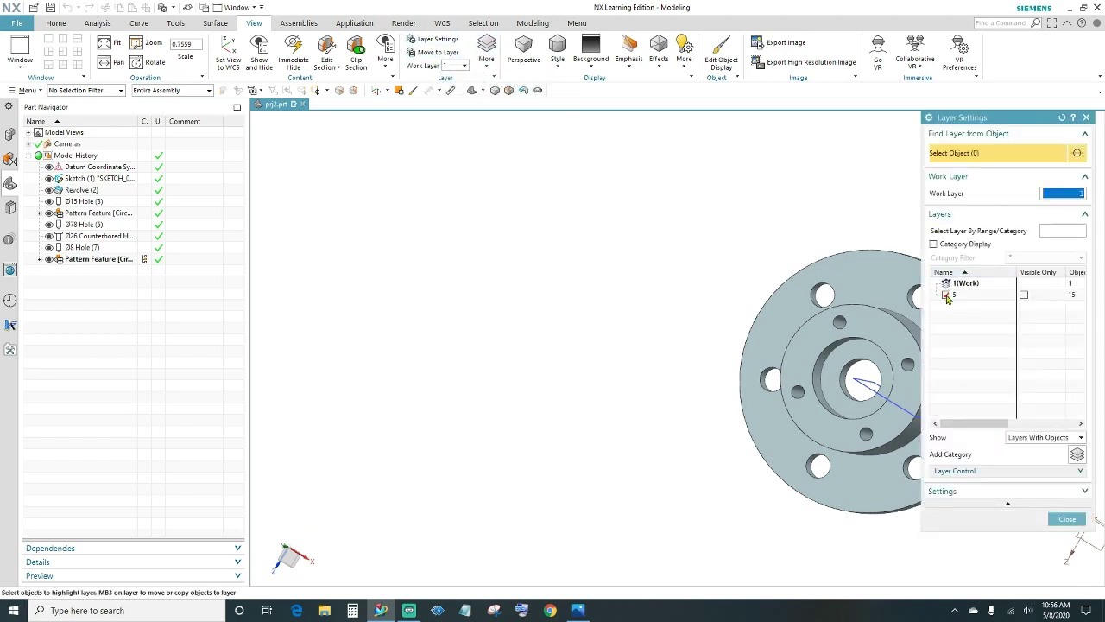
pyautogui.click(946, 295)
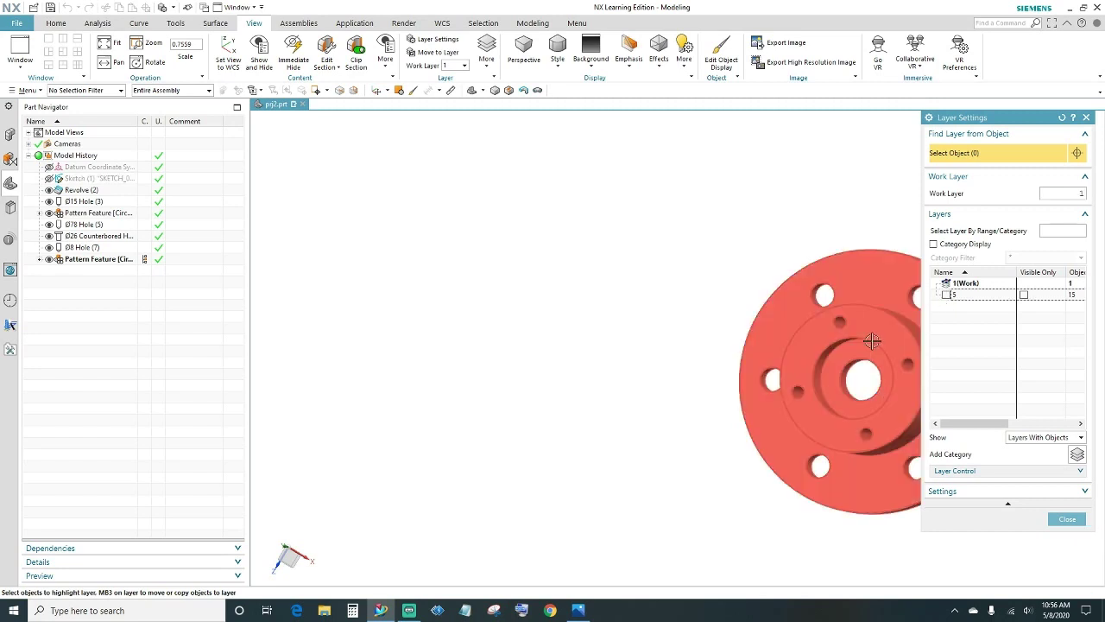
pyautogui.click(1067, 519)
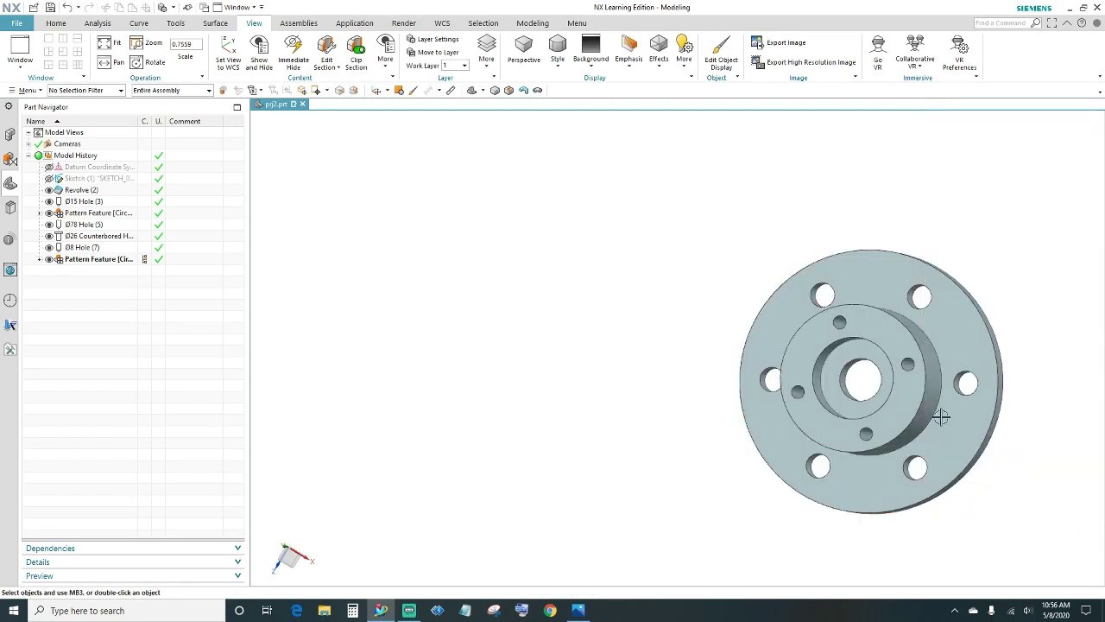
# Edit the object display of the solid hub body to give it a light yellow-green colour.
pyautogui.keyDown('shift'); pyautogui.moveTo(1001, 259); pyautogui.dragTo(952, 232, button='middle'); pyautogui.keyUp('shift')
pyautogui.scroll(1, 983, 269)
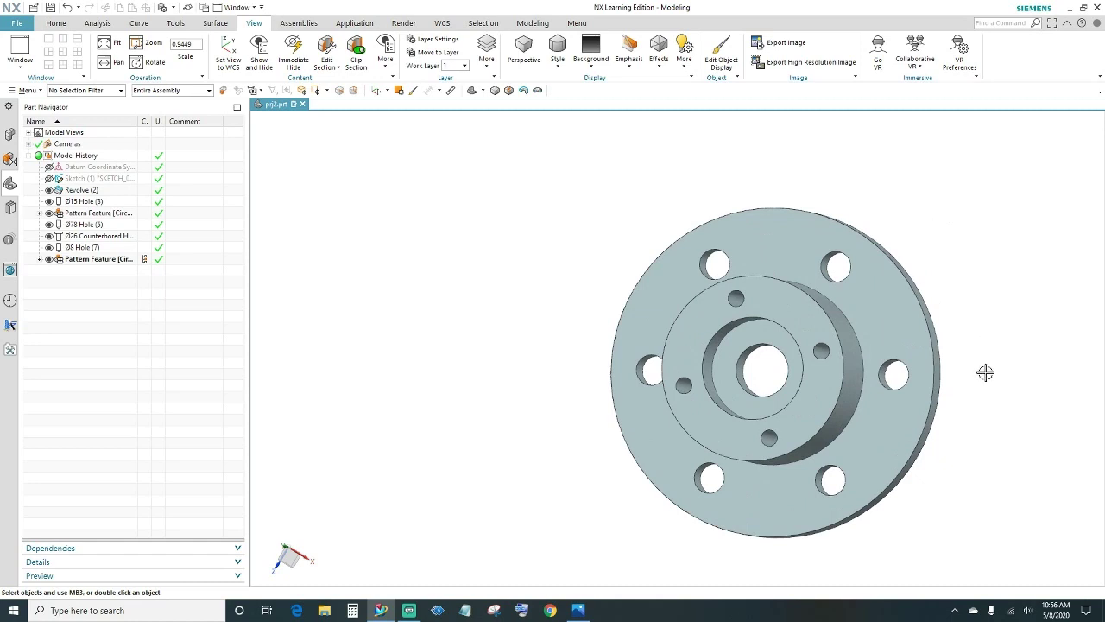
pyautogui.moveTo(984, 372)
pyautogui.mouseDown(button='middle')
pyautogui.moveTo(989, 305)
pyautogui.moveTo(995, 371)
pyautogui.mouseUp(button='middle')
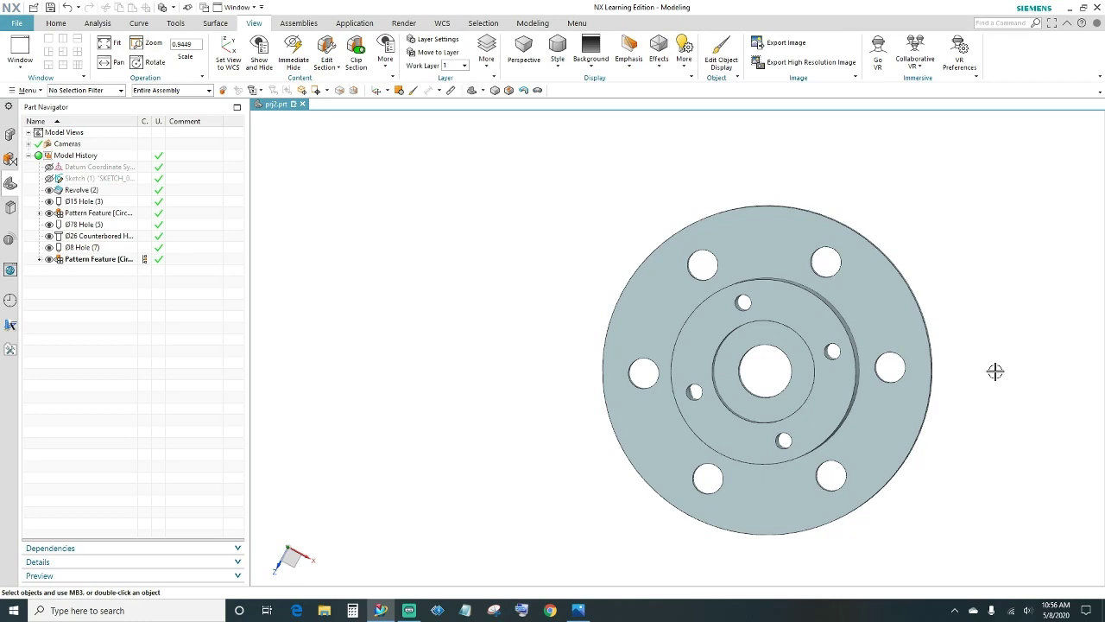
pyautogui.hotkey('ctrl', 'j')
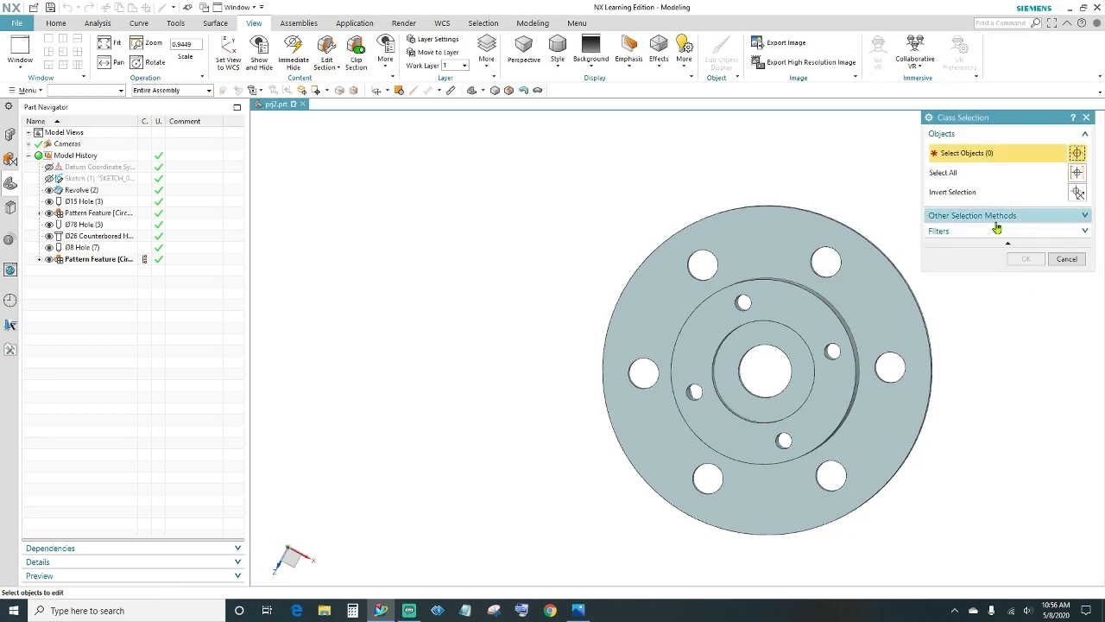
pyautogui.click(822, 287)
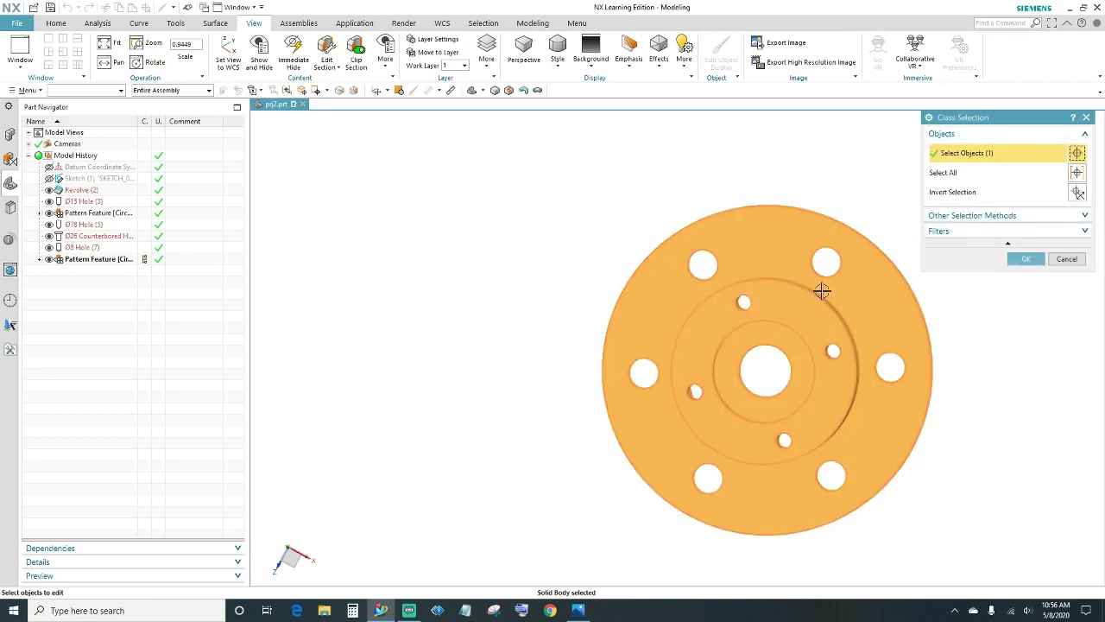
pyautogui.click(1026, 259)
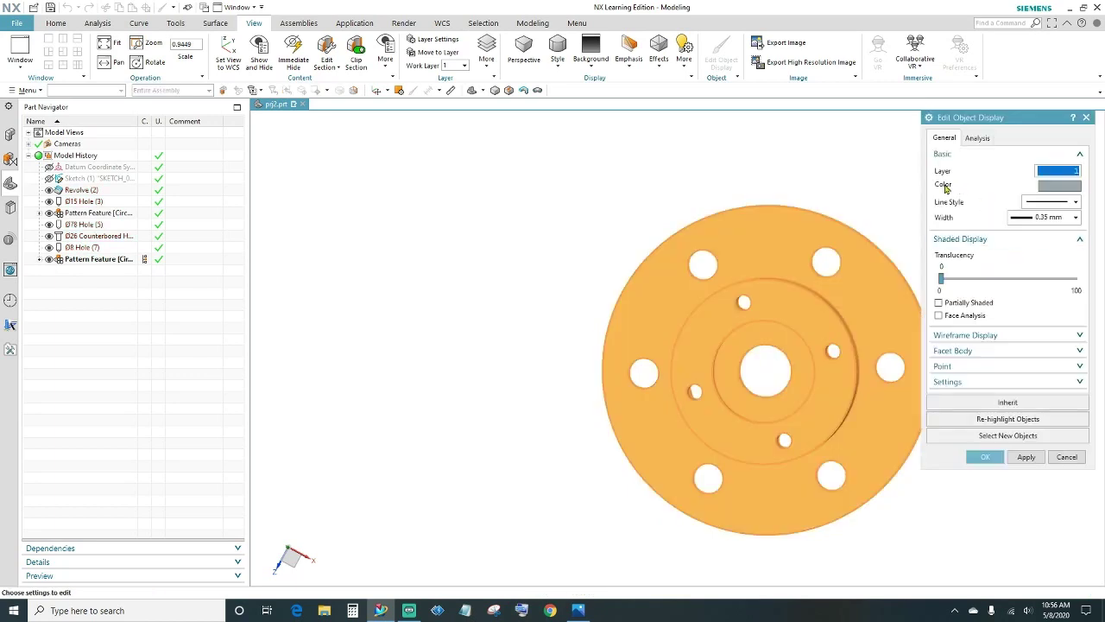
pyautogui.click(1067, 187)
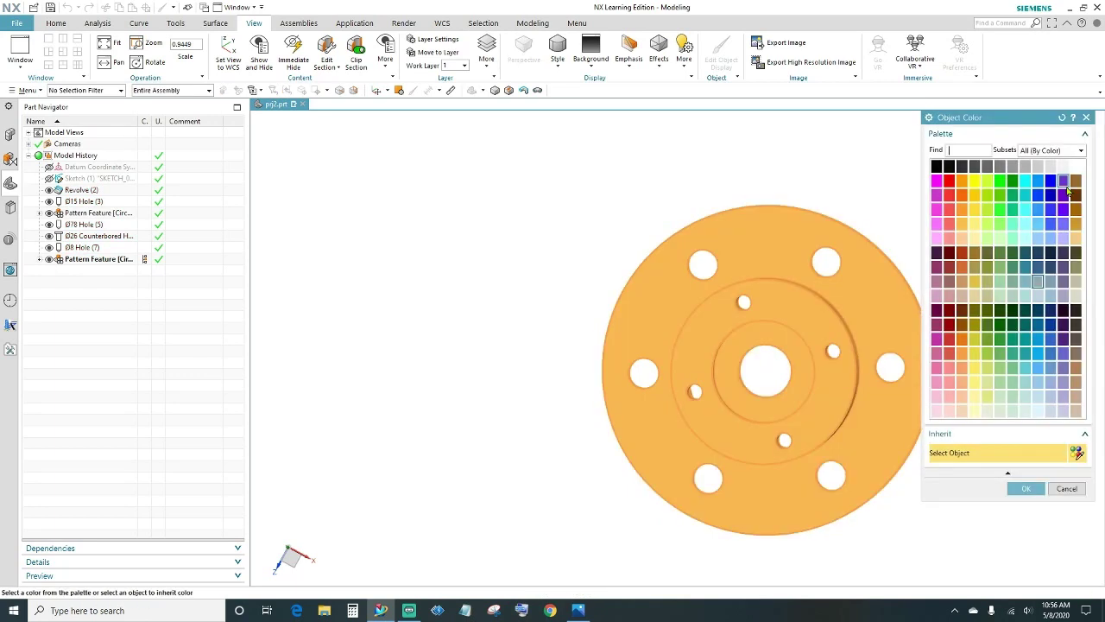
pyautogui.click(988, 371)
pyautogui.click(1026, 488)
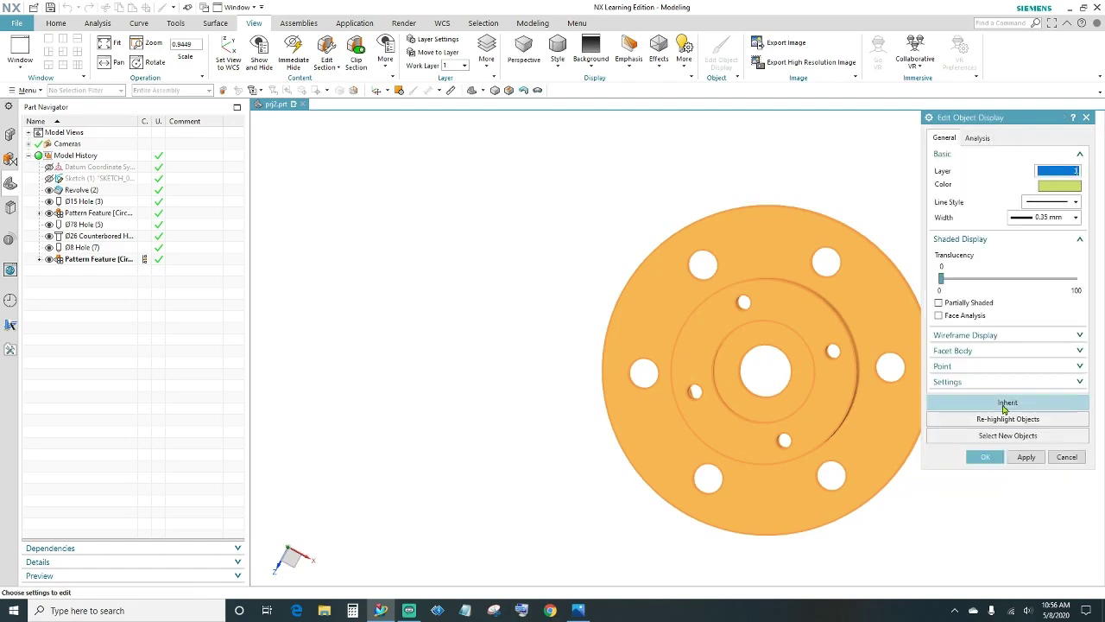
pyautogui.click(985, 457)
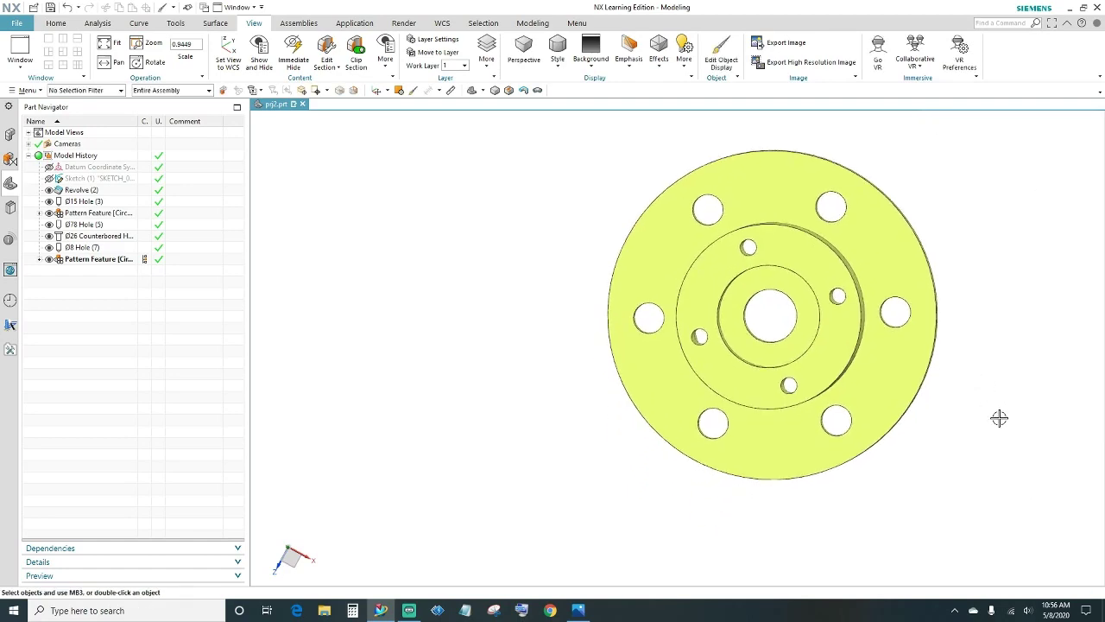